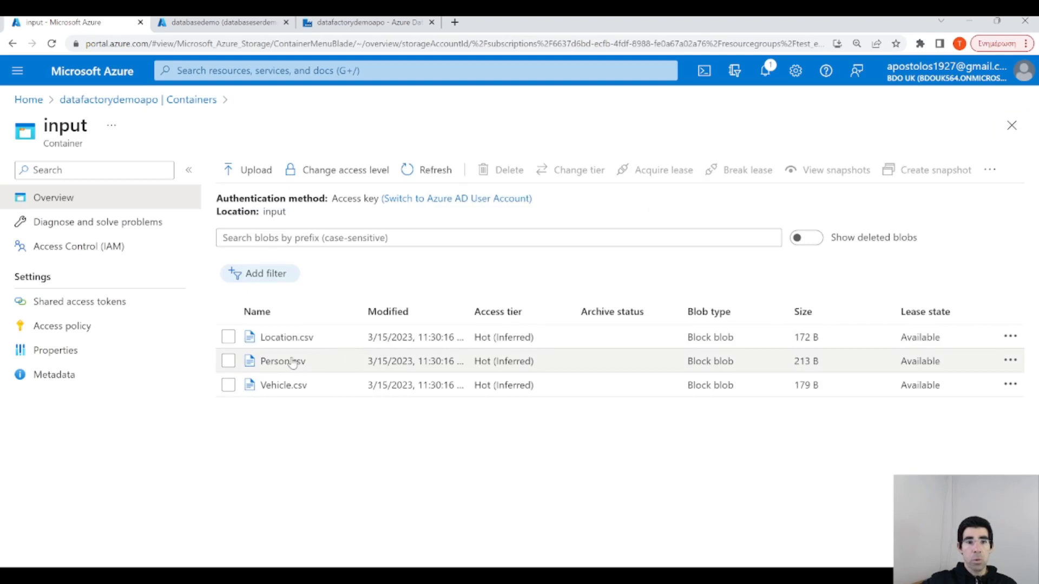
Examine the contents of Person.csv and Vehicle.csv in the input container.
{"action": "left_click", "coordinate": [290, 362]}
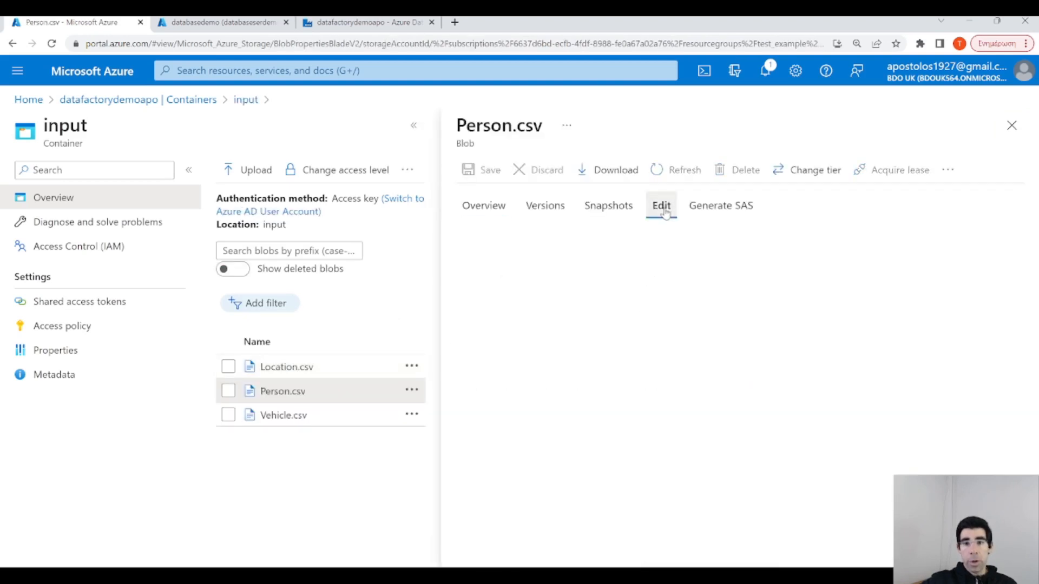
{"action": "left_click", "coordinate": [661, 206]}
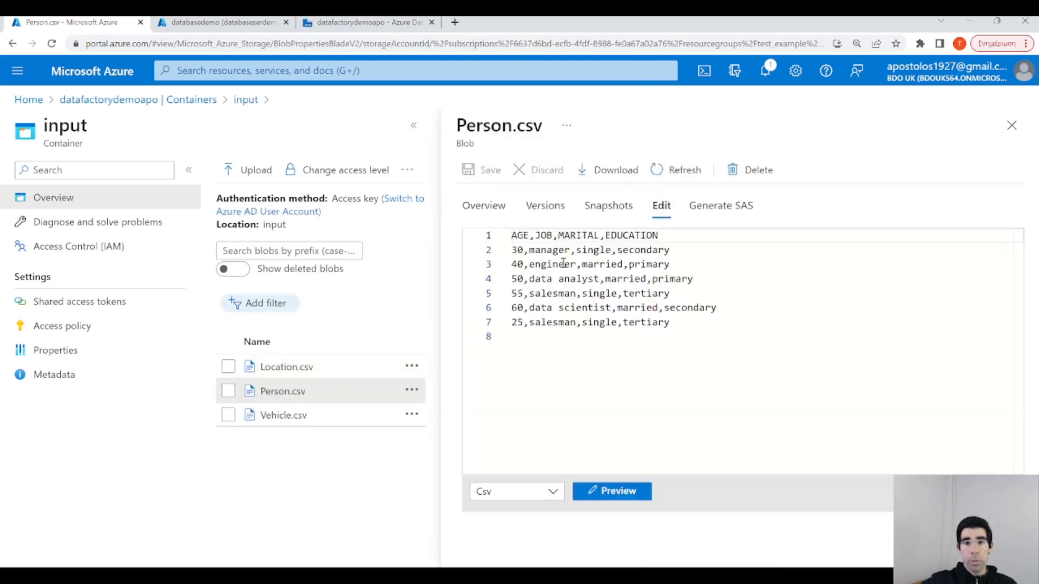
{"action": "left_click", "coordinate": [295, 421]}
{"action": "left_click", "coordinate": [662, 206]}
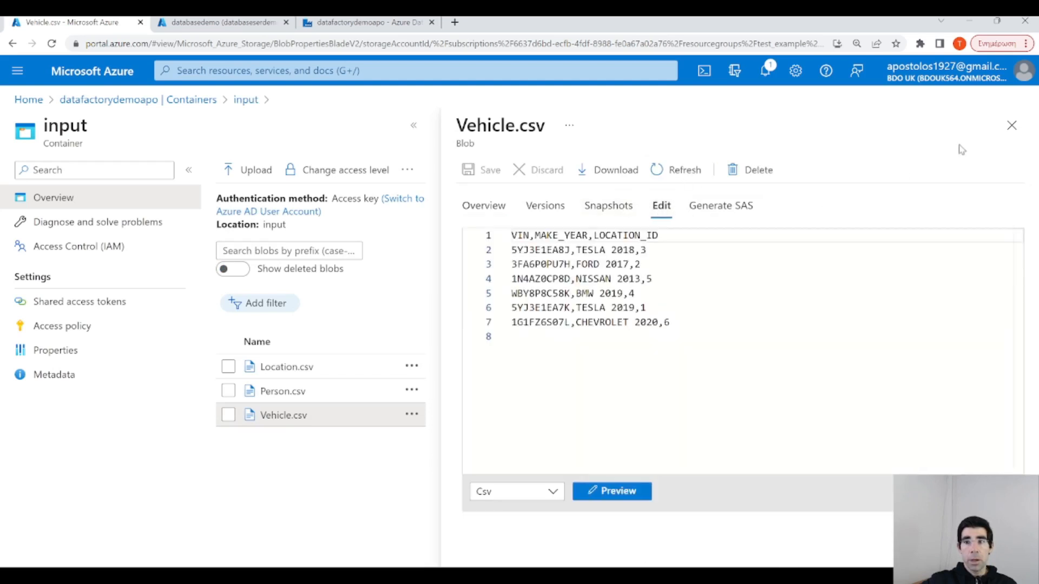
{"action": "left_click", "coordinate": [1011, 125]}
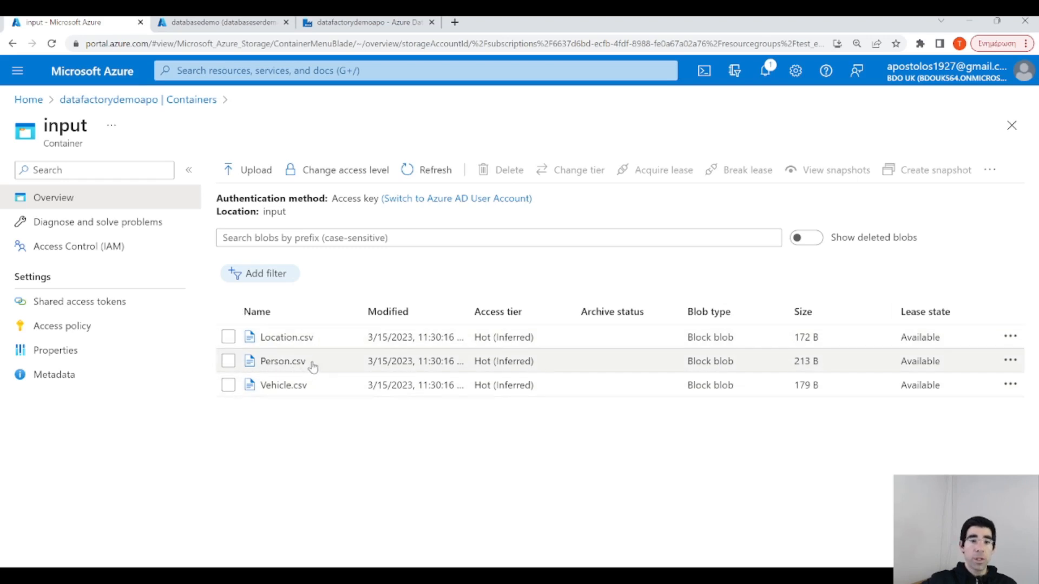
Inspect the output container of the datafactorydemoapo storage account and return to its container list.
{"action": "left_click", "coordinate": [176, 102]}
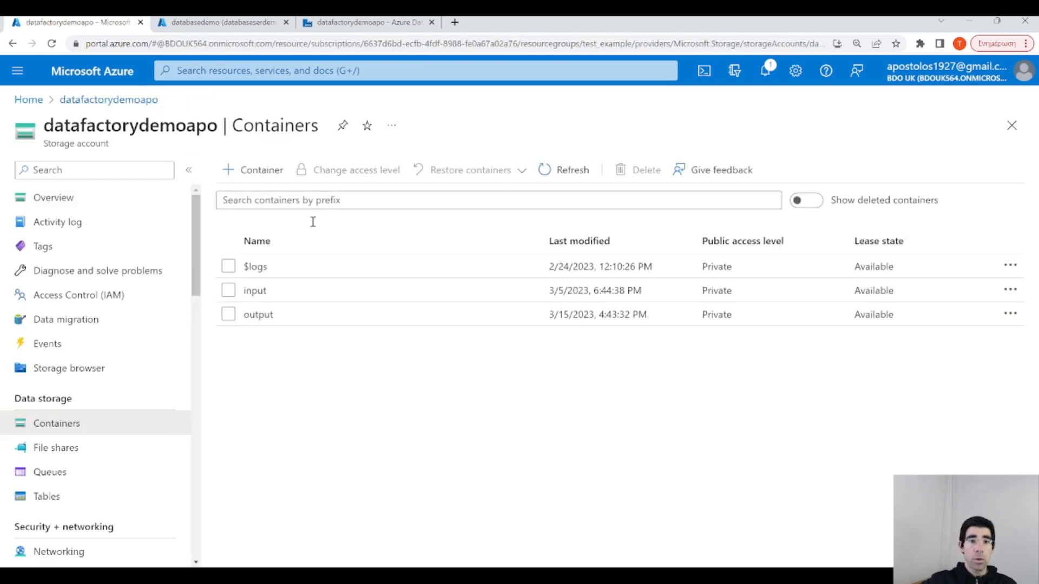
{"action": "left_click", "coordinate": [271, 315]}
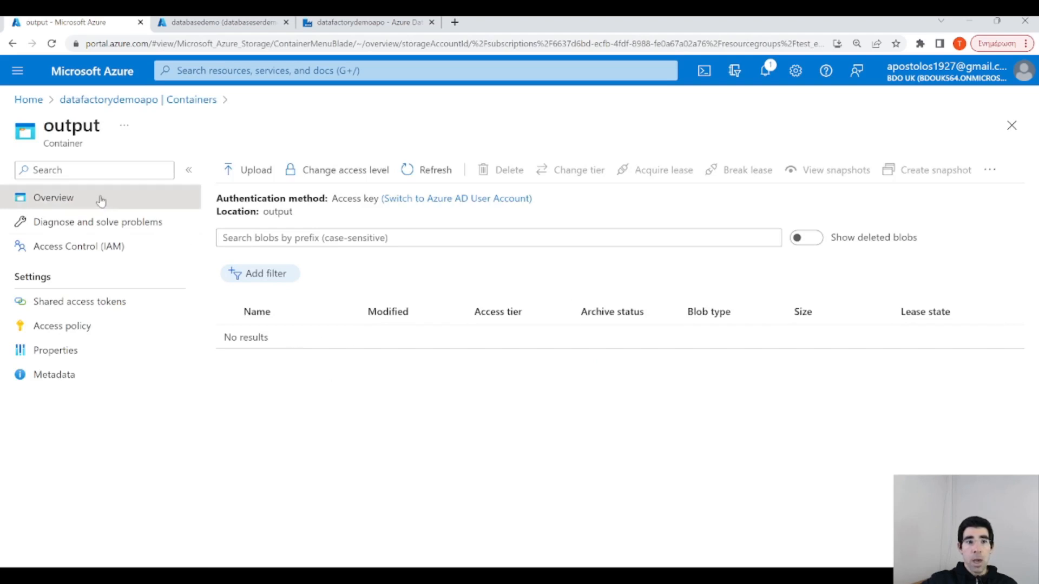
{"action": "left_click", "coordinate": [154, 103]}
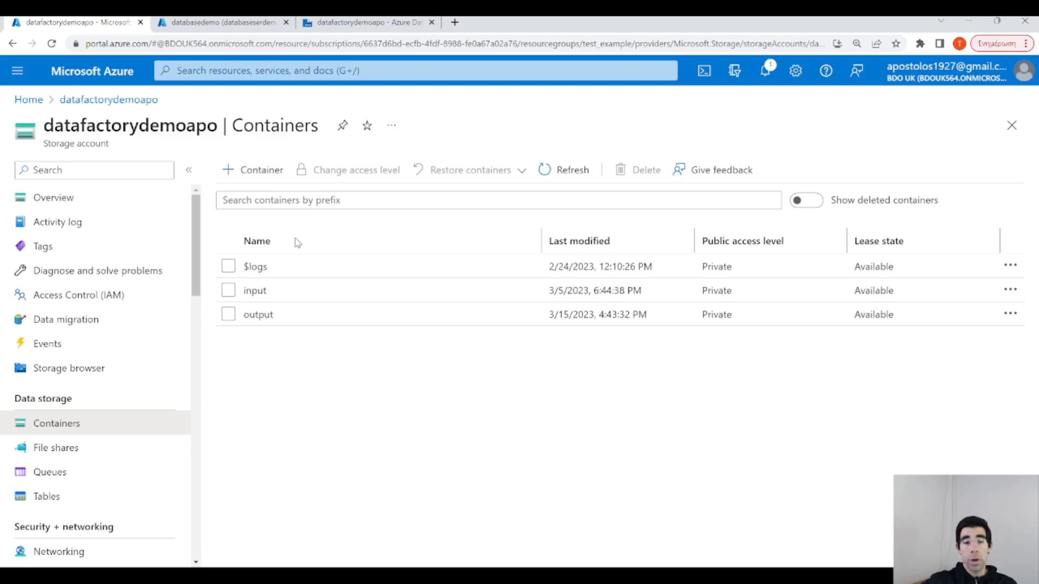
Run only the dbo.LOOK_UP select query on databasedemo and examine the FILENAME values it returns.
{"action": "left_click", "coordinate": [237, 23]}
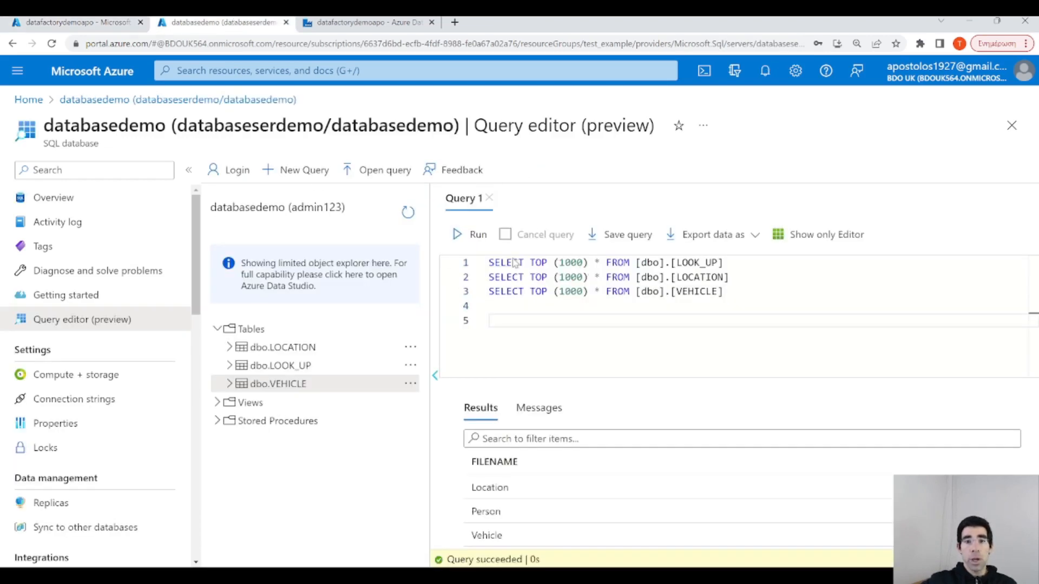
{"action": "left_click", "coordinate": [747, 267]}
{"action": "left_click_drag", "start_coordinate": [747, 268], "coordinate": [489, 262]}
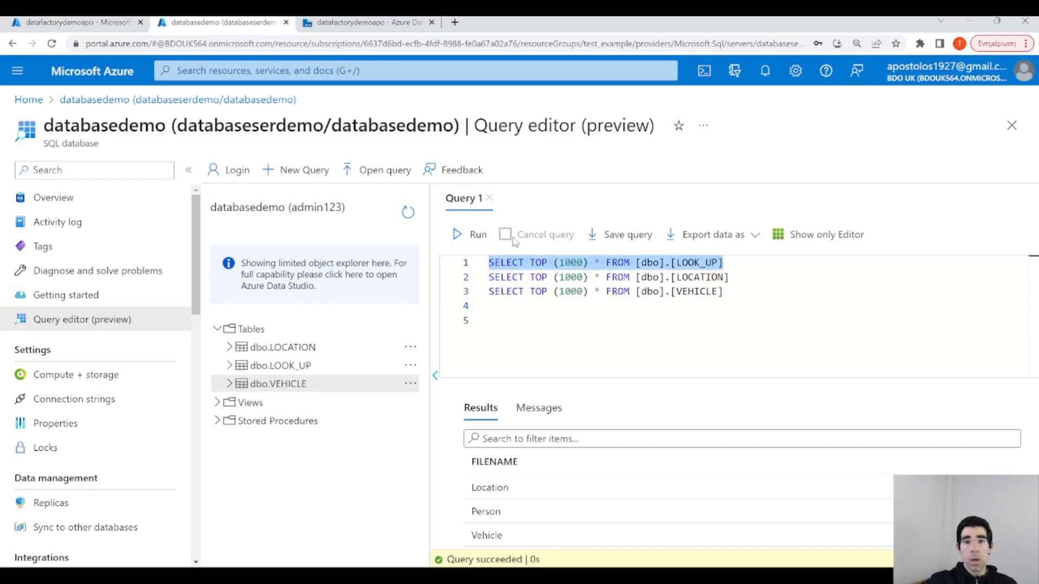
{"action": "left_click", "coordinate": [472, 234]}
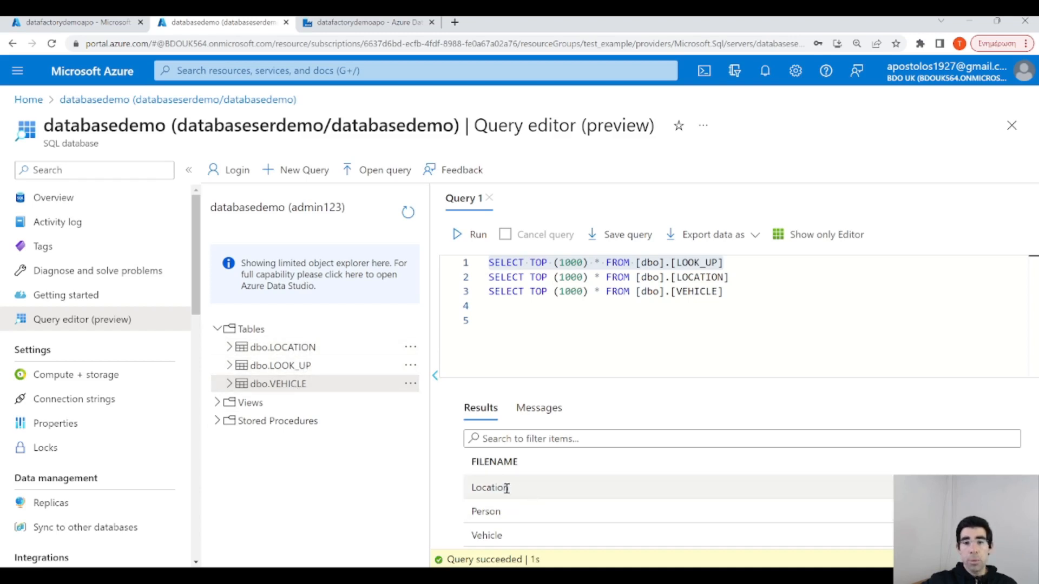
{"action": "left_click_drag", "start_coordinate": [505, 490], "coordinate": [470, 486]}
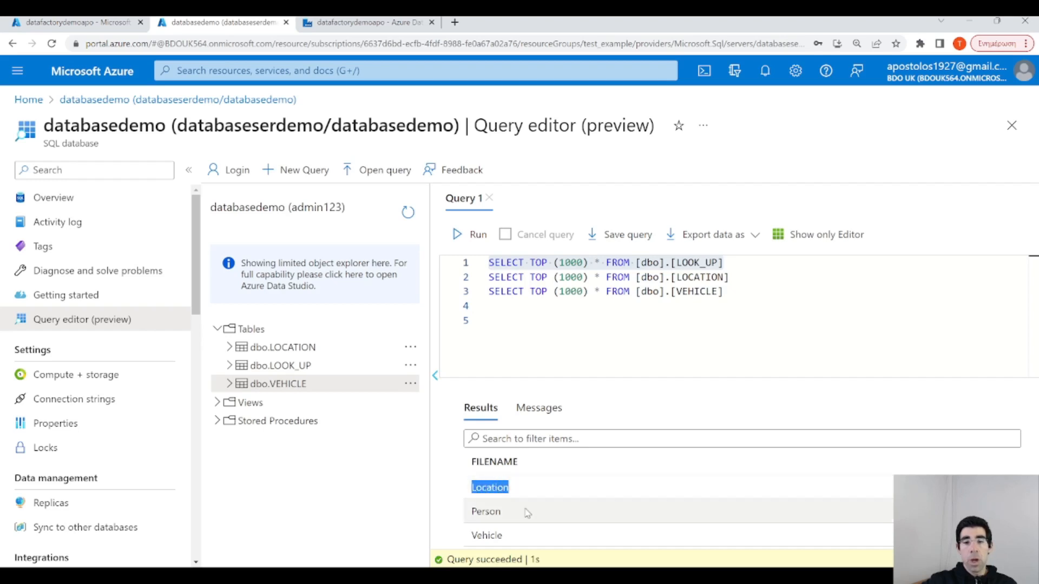
{"action": "left_click_drag", "start_coordinate": [517, 513], "coordinate": [468, 513]}
{"action": "left_click_drag", "start_coordinate": [517, 536], "coordinate": [464, 544]}
{"action": "double_click", "coordinate": [463, 544]}
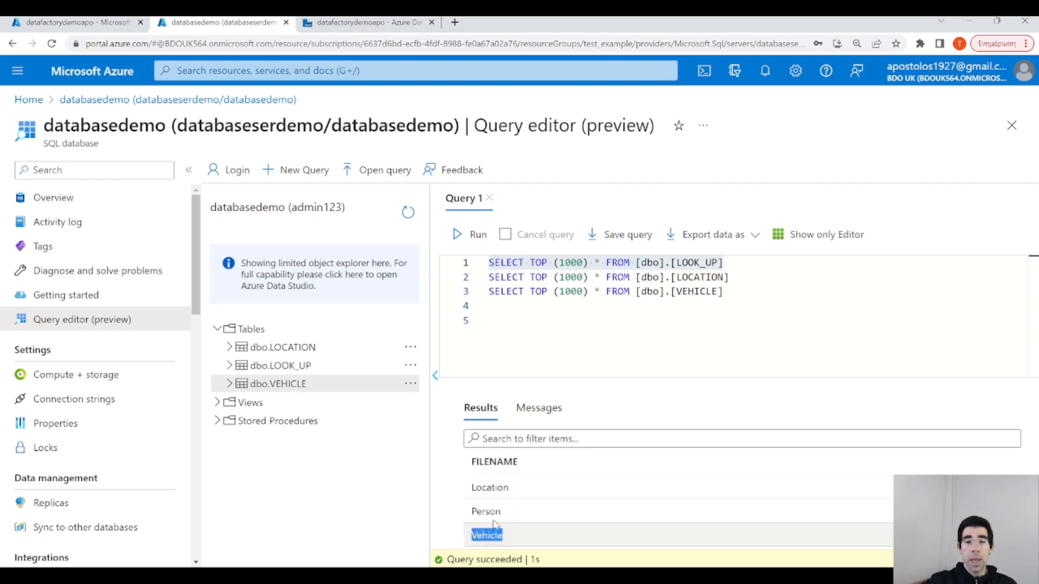
Check the input container's file names against the look-up table, returning to the databasedemo query editor.
{"action": "left_click", "coordinate": [90, 23]}
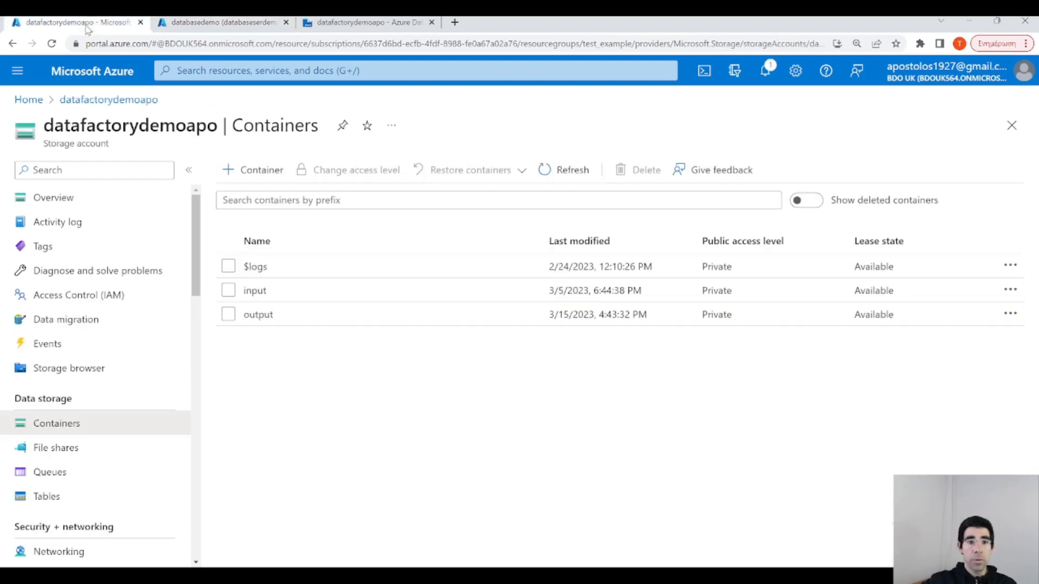
{"action": "left_click", "coordinate": [301, 293]}
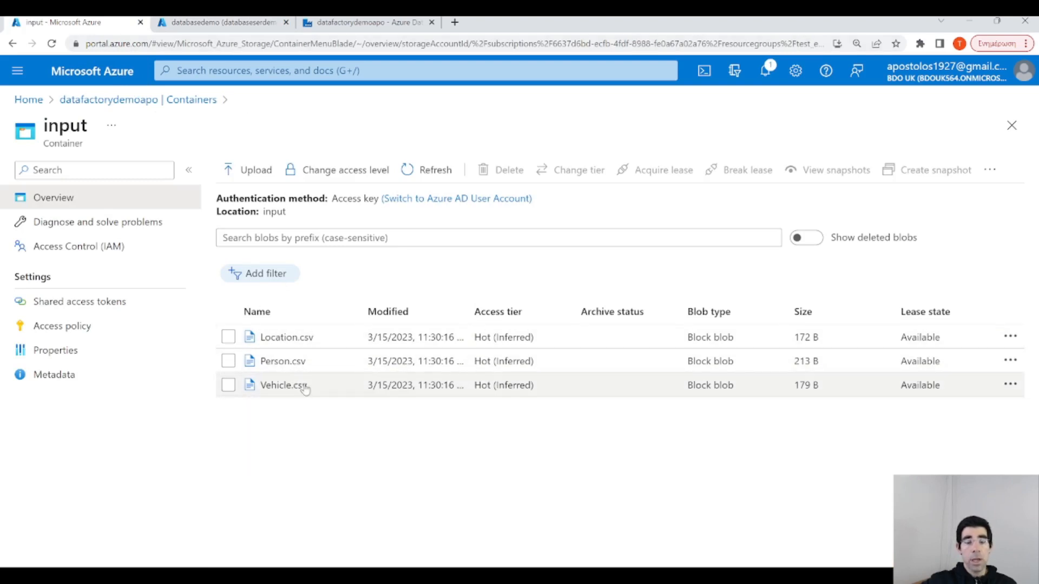
{"action": "left_click", "coordinate": [227, 25]}
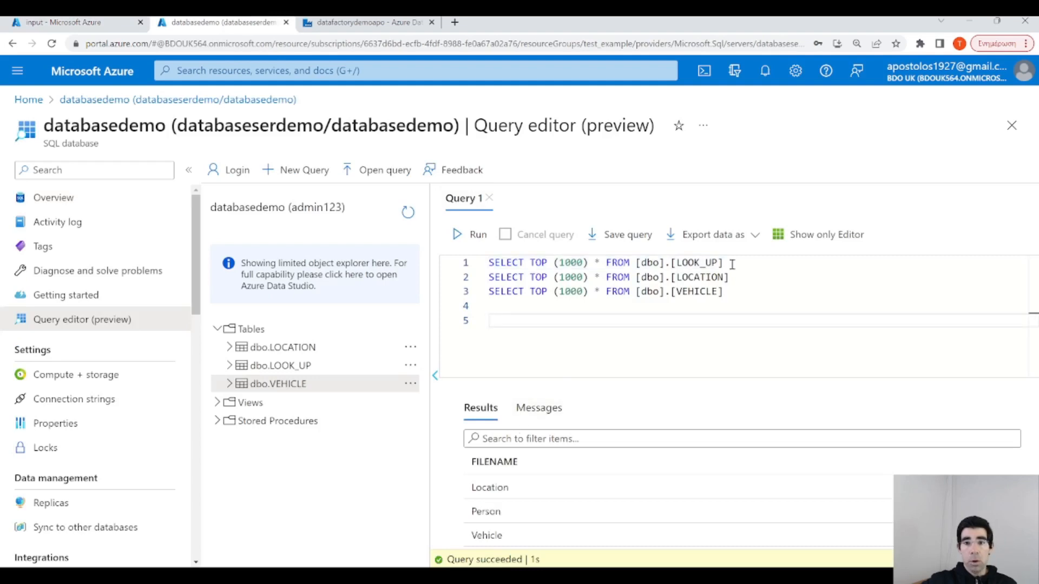
Switch to Azure Data Factory and start a new dataset with Azure SQL Database as its data store.
{"action": "left_click", "coordinate": [347, 23]}
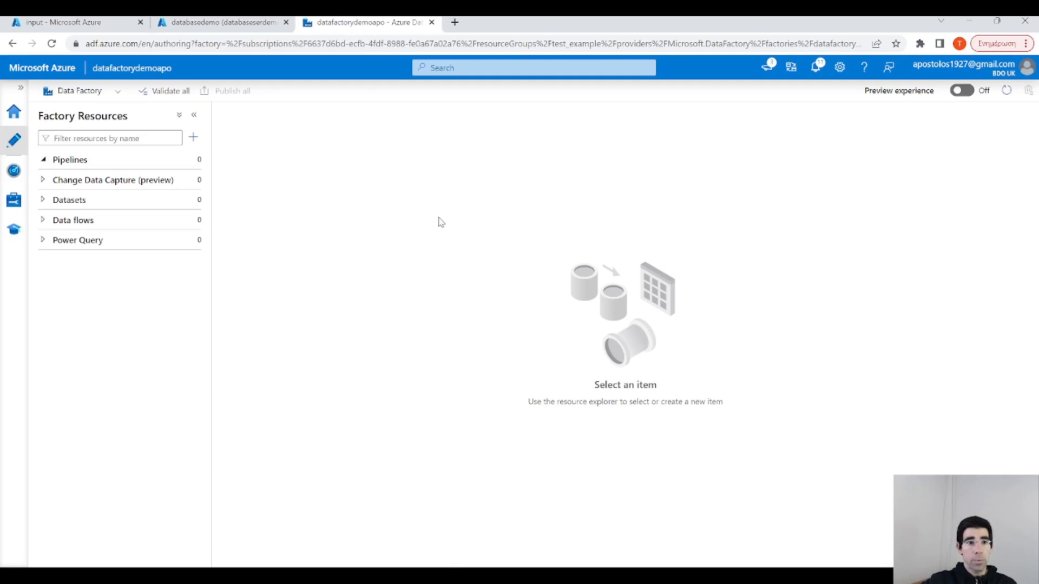
{"action": "mouse_move", "coordinate": [196, 172]}
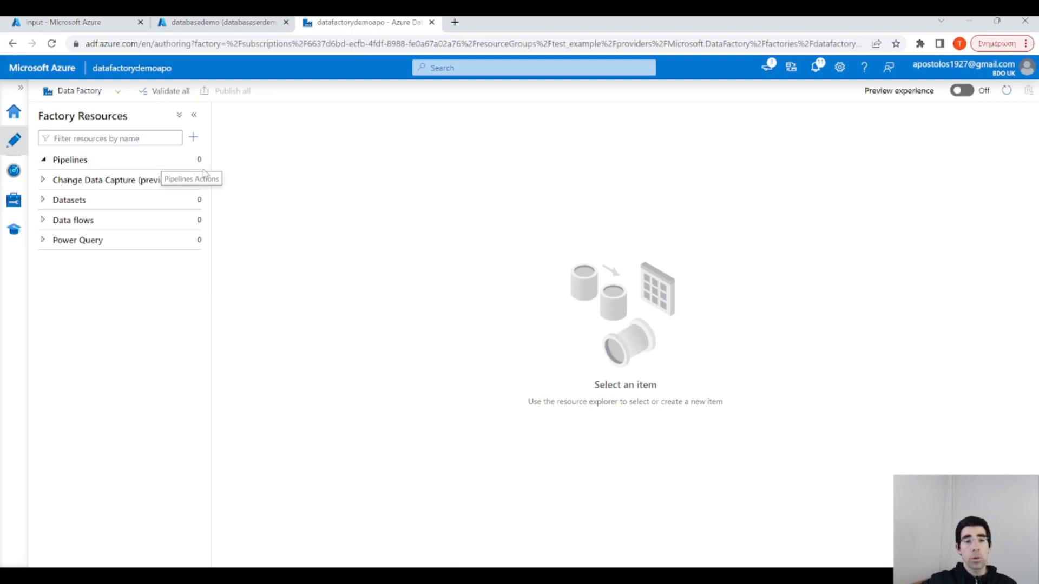
{"action": "left_click", "coordinate": [196, 200]}
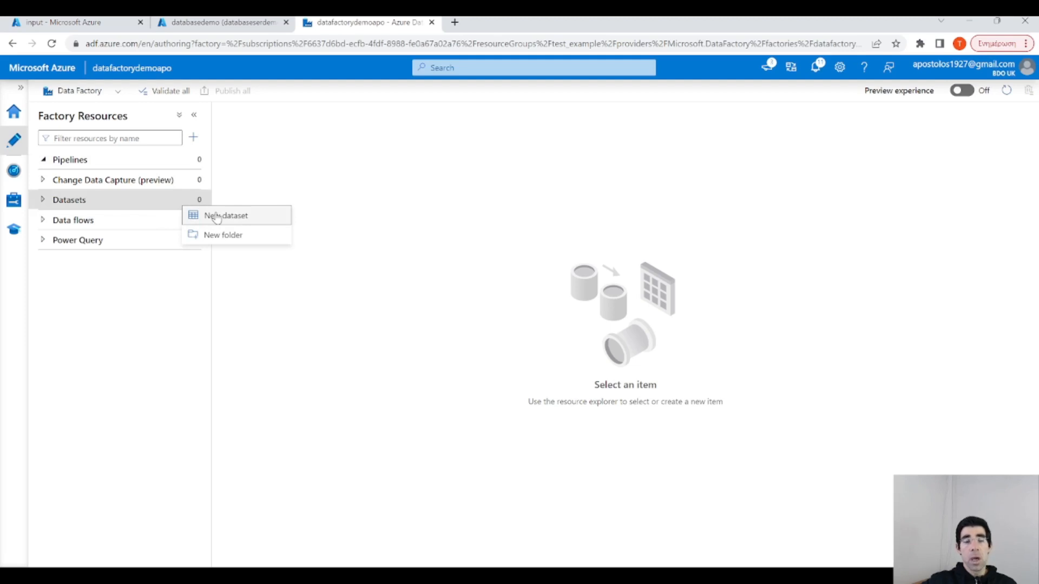
{"action": "left_click", "coordinate": [216, 216]}
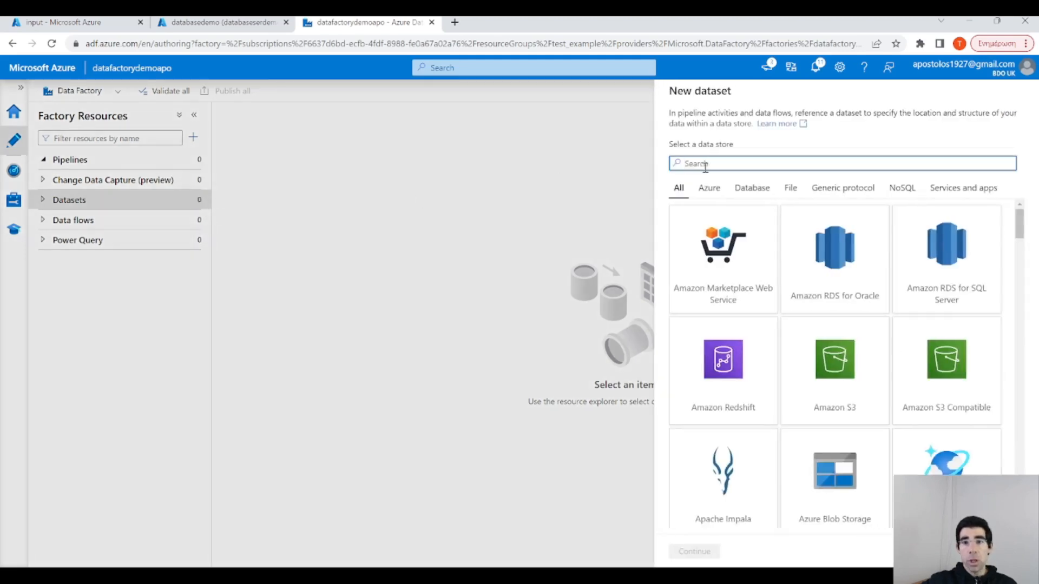
{"action": "type", "text": "azure sql"}
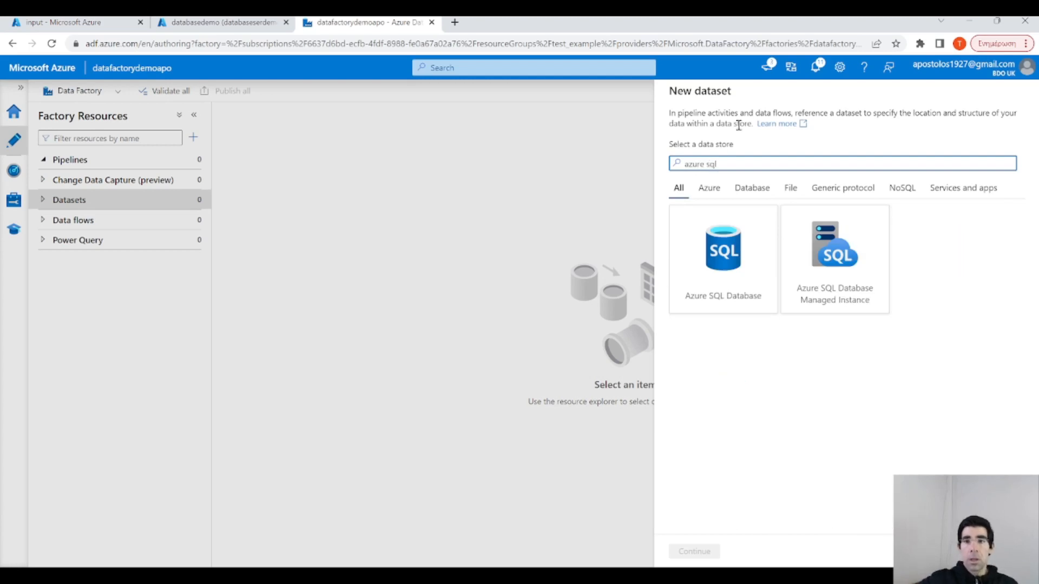
{"action": "left_click", "coordinate": [748, 253]}
{"action": "left_click", "coordinate": [703, 550]}
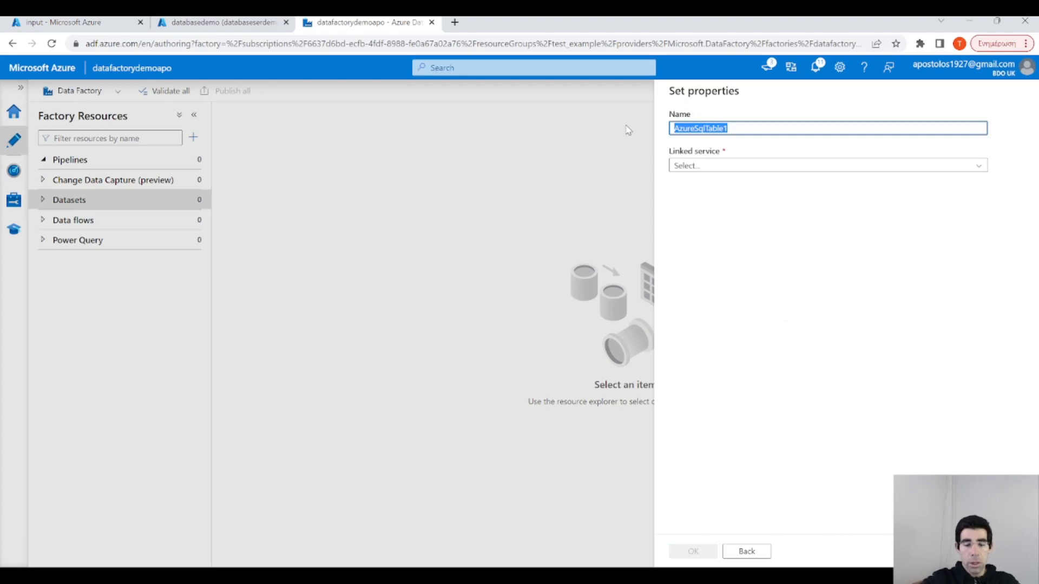
Name the dataset lookup and start creating a new linked service for it.
{"action": "key", "text": "BackSpace"}
{"action": "type", "text": "lookup"}
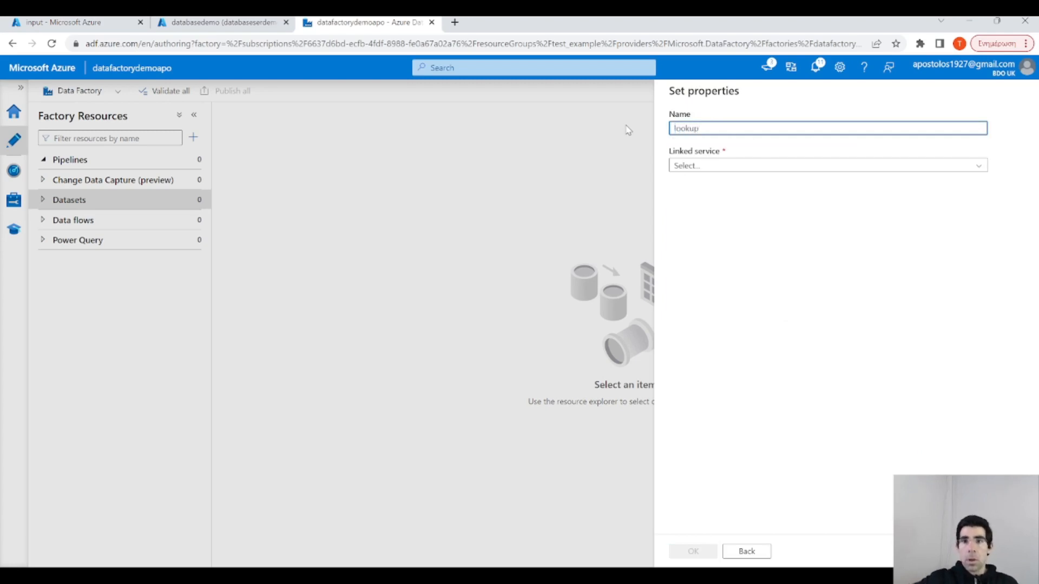
{"action": "left_click", "coordinate": [725, 167]}
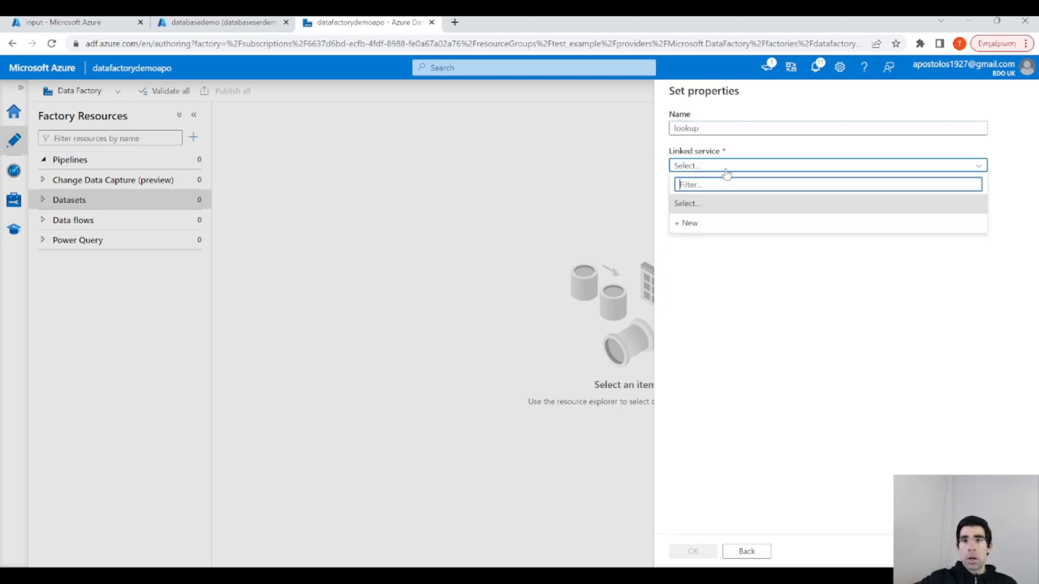
{"action": "left_click", "coordinate": [710, 222]}
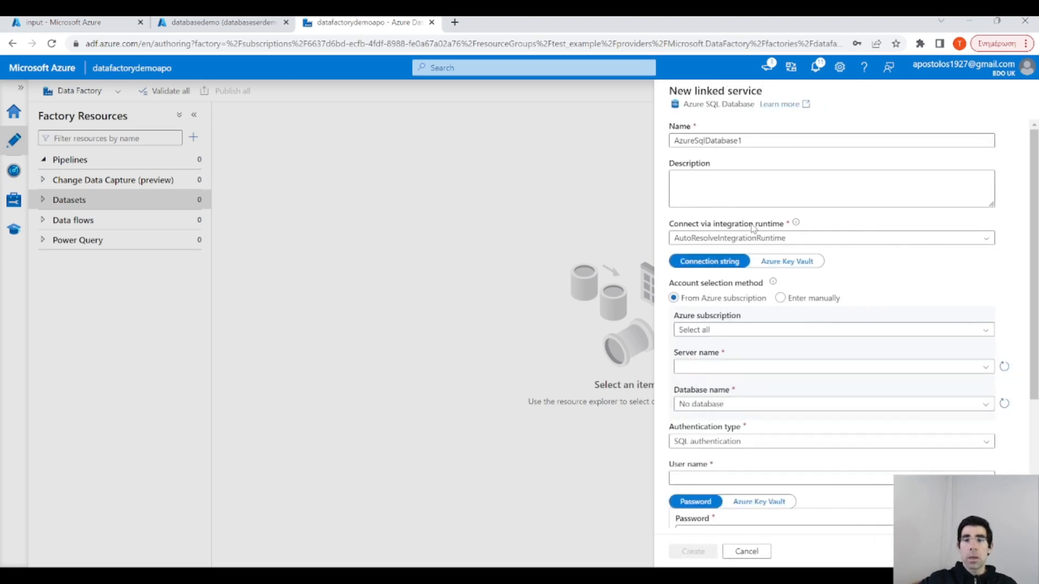
Name the linked service databaseLinkedService and select the Azure subscription, server databaseserdemo and database databasedemo.
{"action": "left_click_drag", "start_coordinate": [766, 140], "coordinate": [638, 134]}
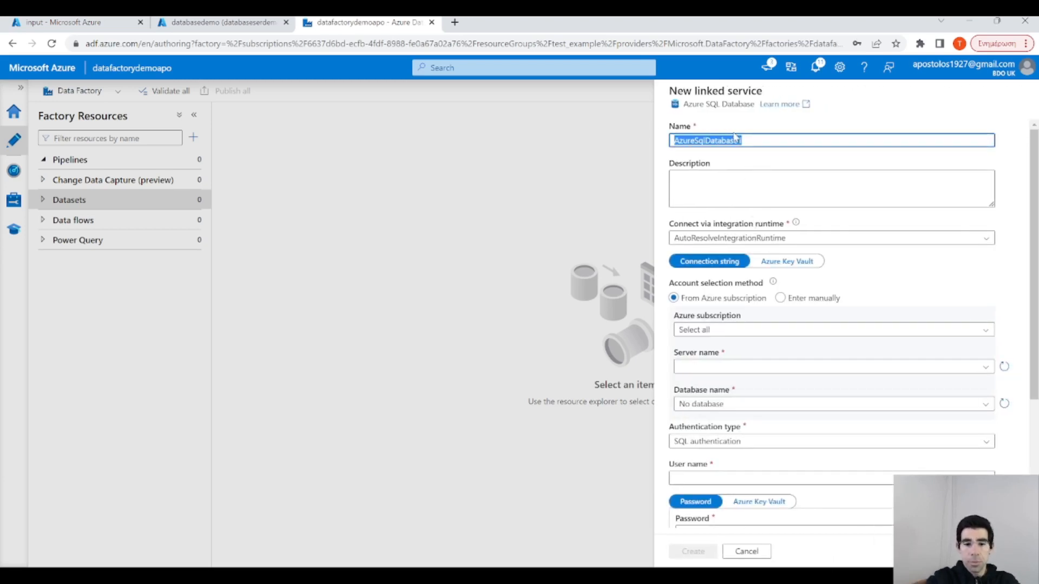
{"action": "type", "text": "databaseLinkedService"}
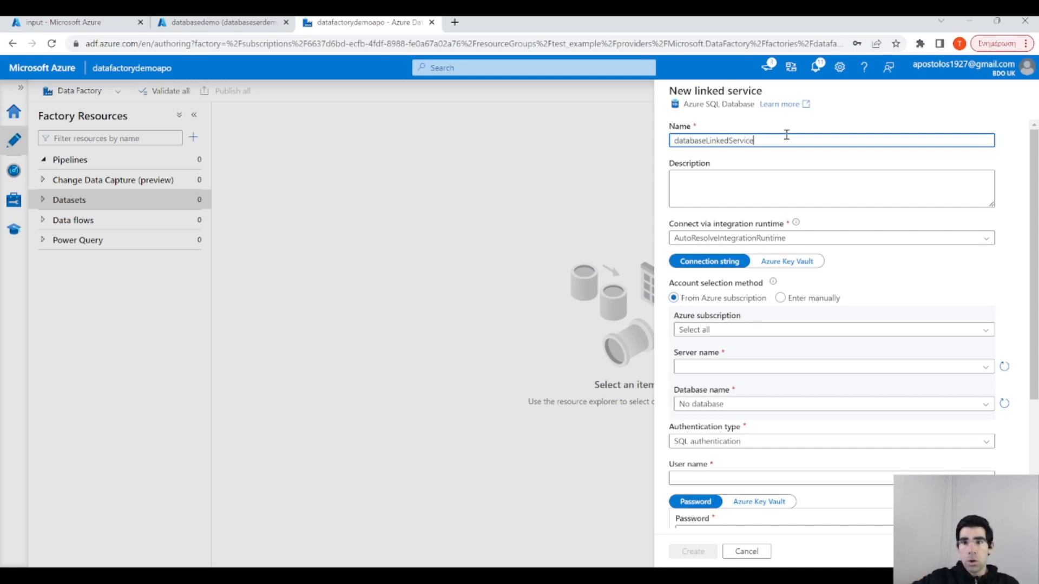
{"action": "left_click", "coordinate": [789, 331]}
{"action": "left_click", "coordinate": [766, 364]}
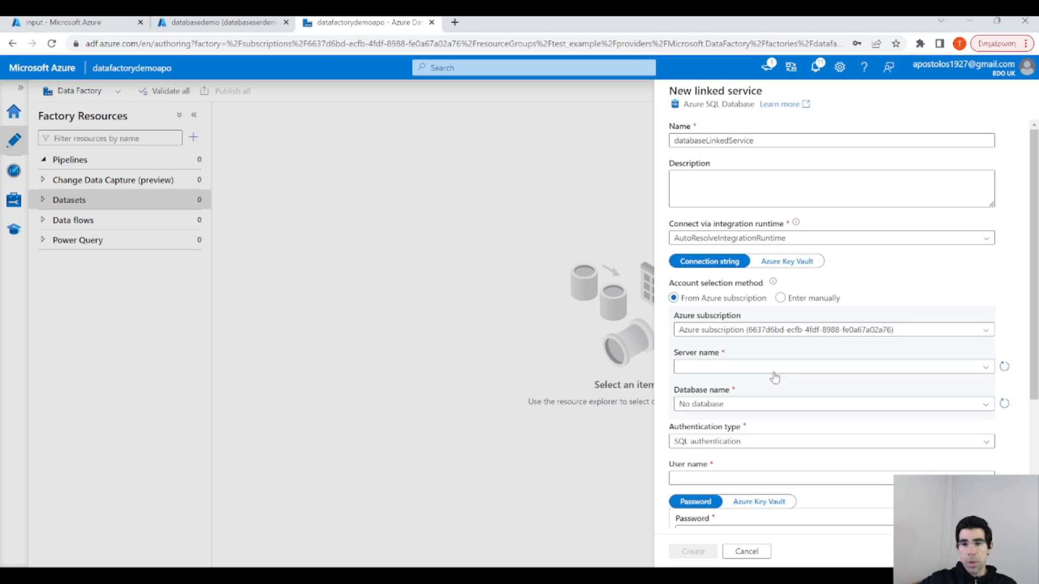
{"action": "left_click", "coordinate": [776, 369]}
{"action": "left_click", "coordinate": [715, 385]}
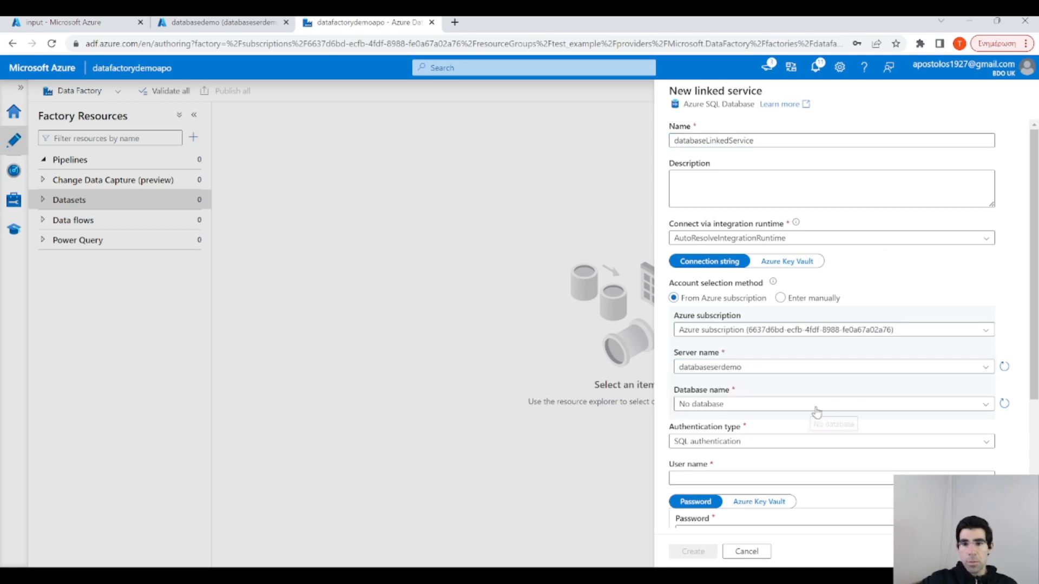
{"action": "left_click", "coordinate": [759, 407]}
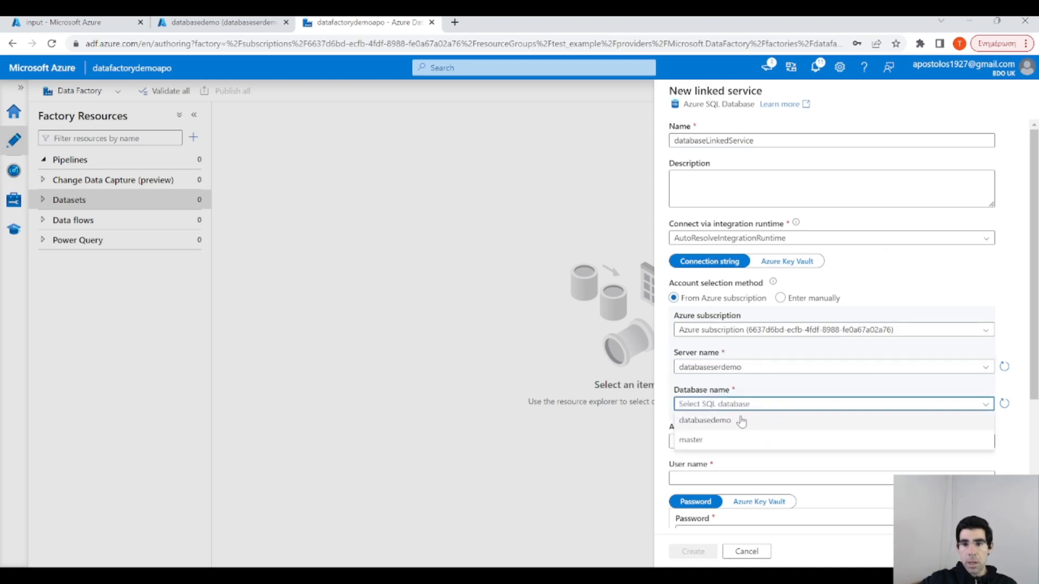
{"action": "left_click", "coordinate": [741, 422]}
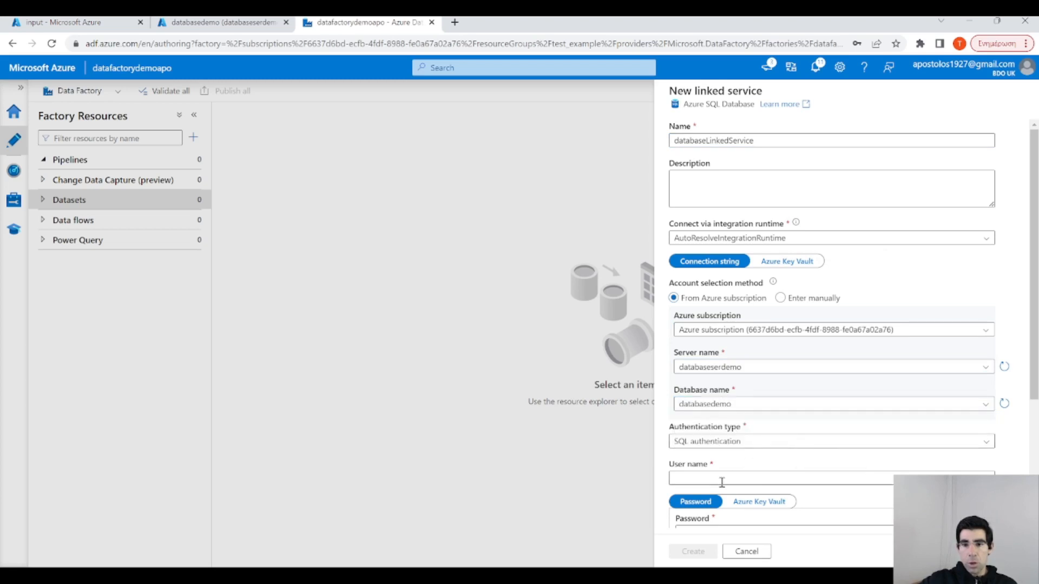
Enter the SQL authentication user name admin123 and the account password for the linked service.
{"action": "scroll", "coordinate": [721, 475], "scroll_direction": "down", "scroll_amount": 2}
{"action": "left_click", "coordinate": [717, 356]}
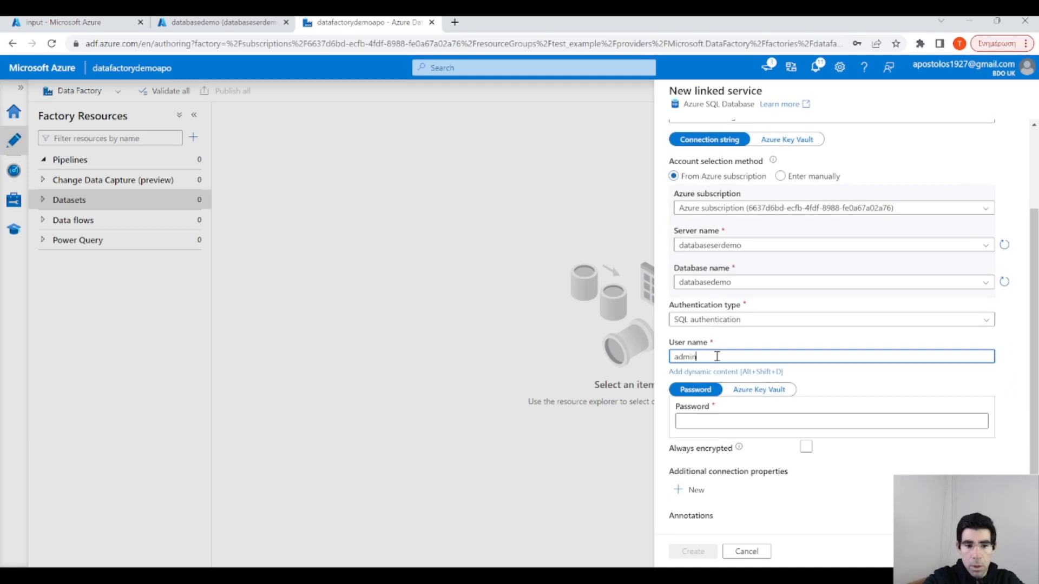
{"action": "key", "text": "Tab"}
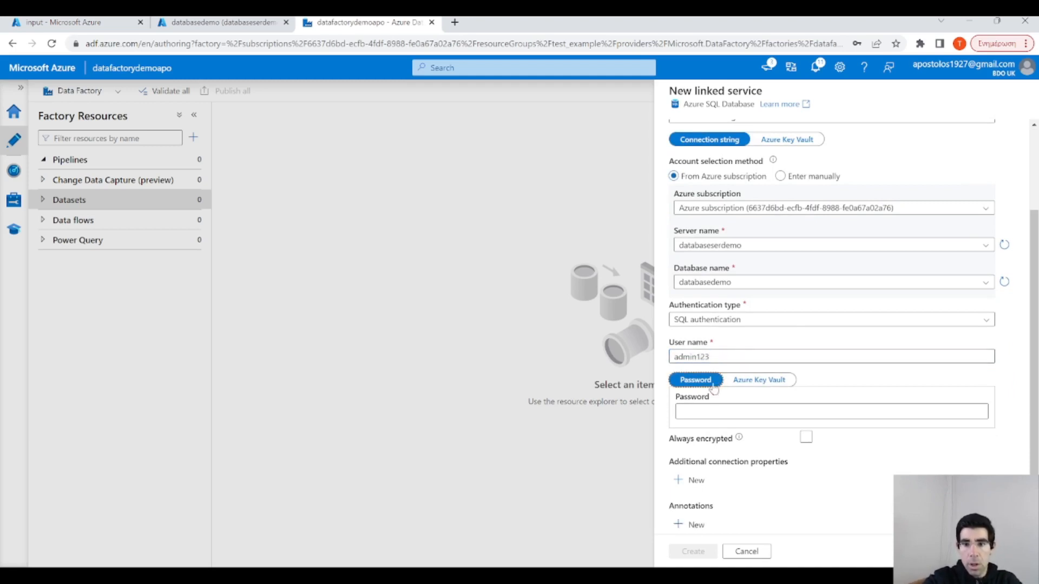
{"action": "left_click", "coordinate": [707, 411]}
{"action": "type", "text": "•••••"}
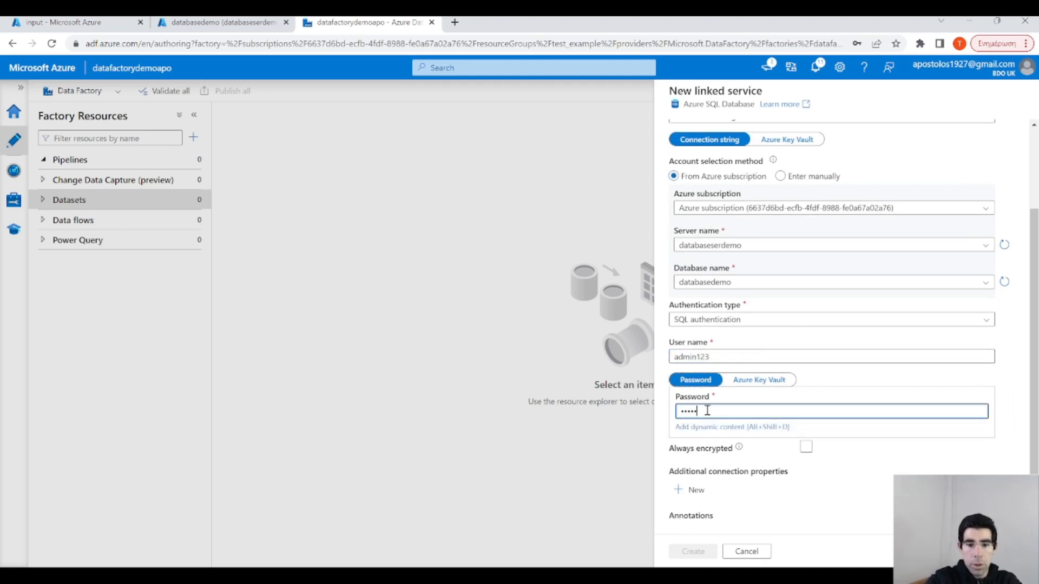
{"action": "type", "text": "•"}
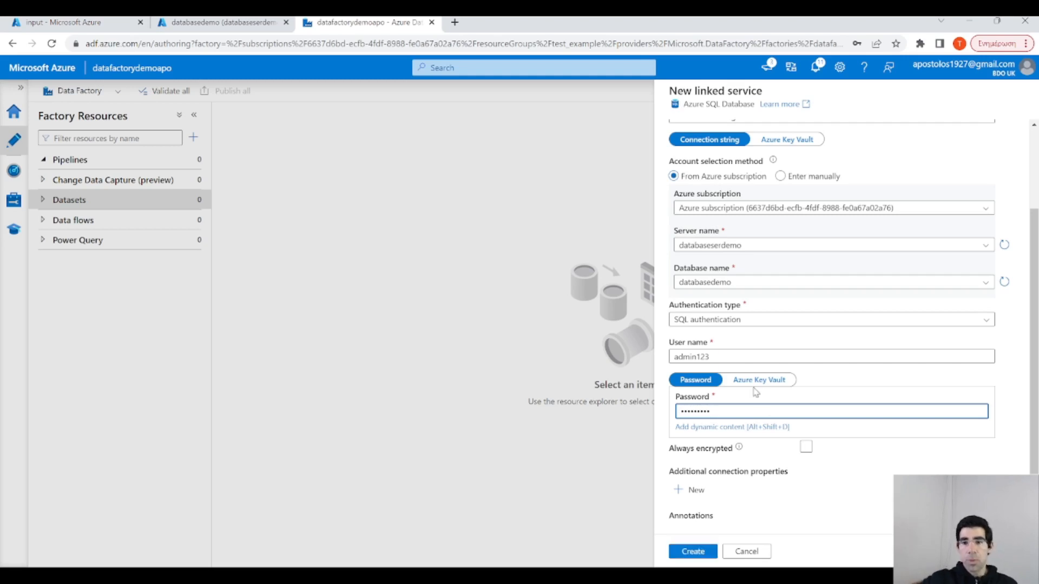
{"action": "left_click", "coordinate": [893, 375]}
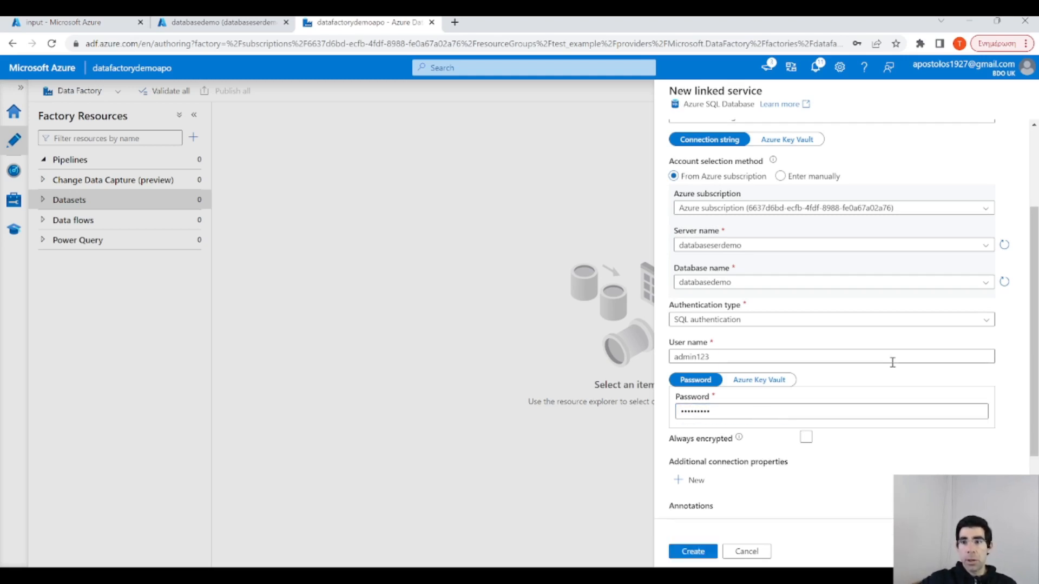
Create the database linked service, select the dbo.LOOK_UP table and finish creating the lookup dataset.
{"action": "left_click", "coordinate": [698, 552]}
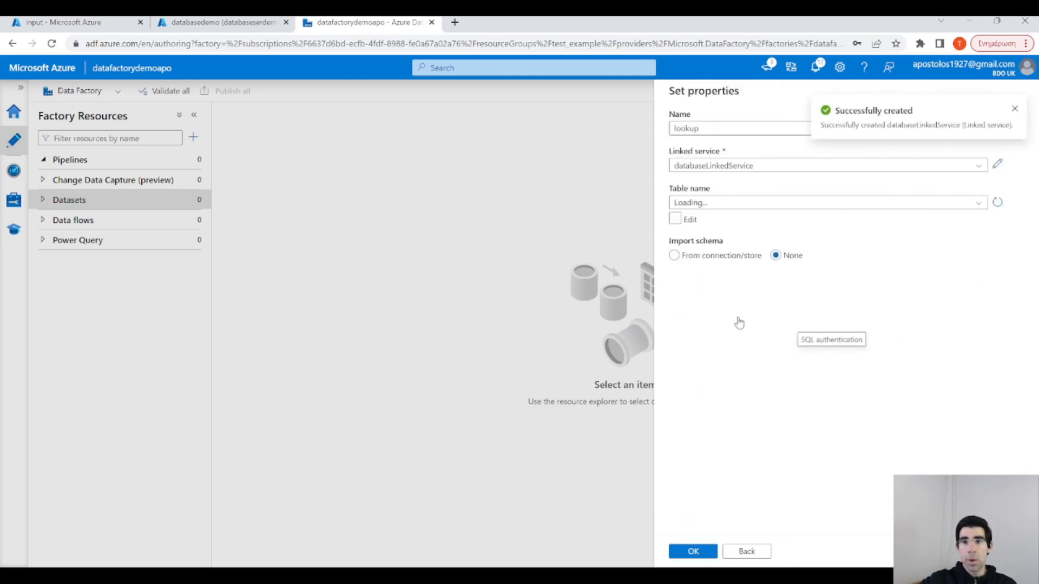
{"action": "left_click", "coordinate": [978, 205]}
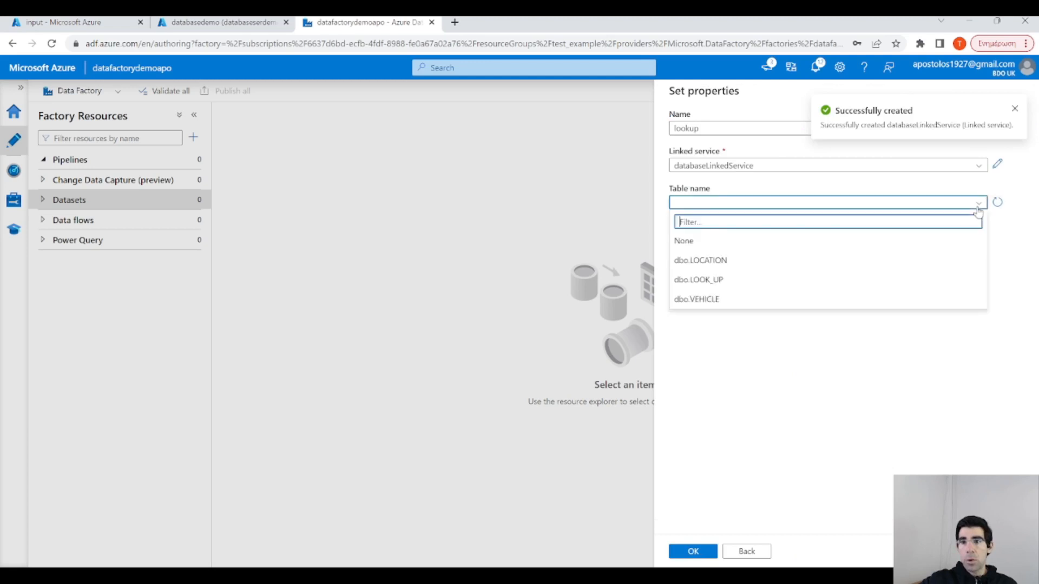
{"action": "left_click", "coordinate": [759, 281]}
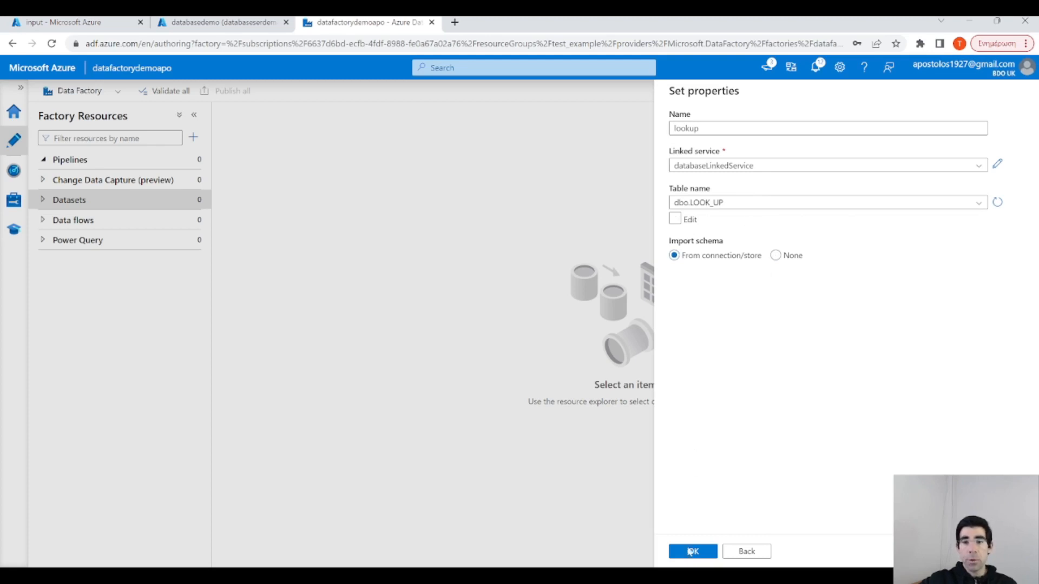
{"action": "left_click", "coordinate": [693, 552]}
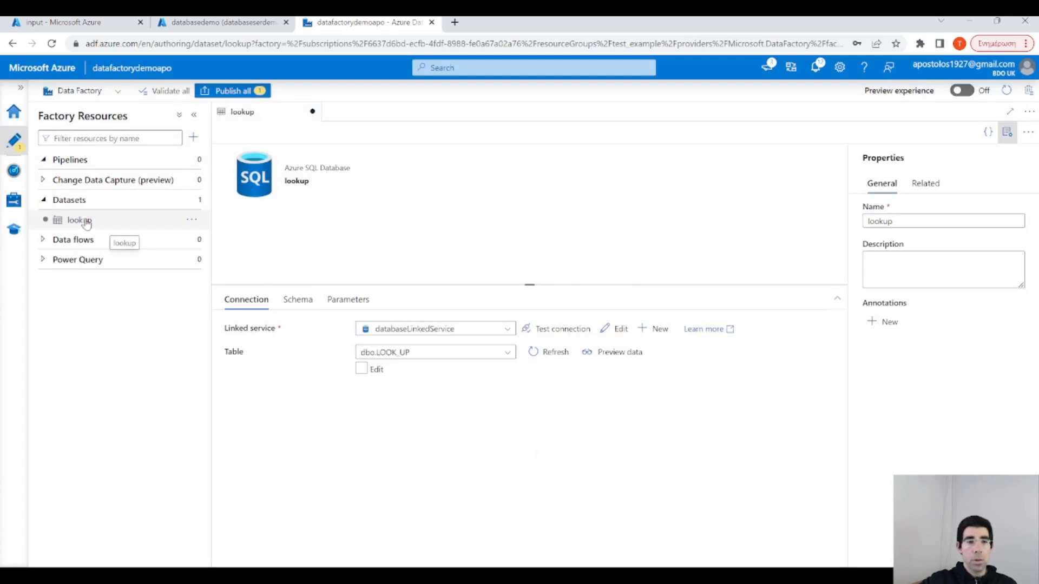
Preview the data of the lookup dataset and close the preview.
{"action": "left_click", "coordinate": [115, 222]}
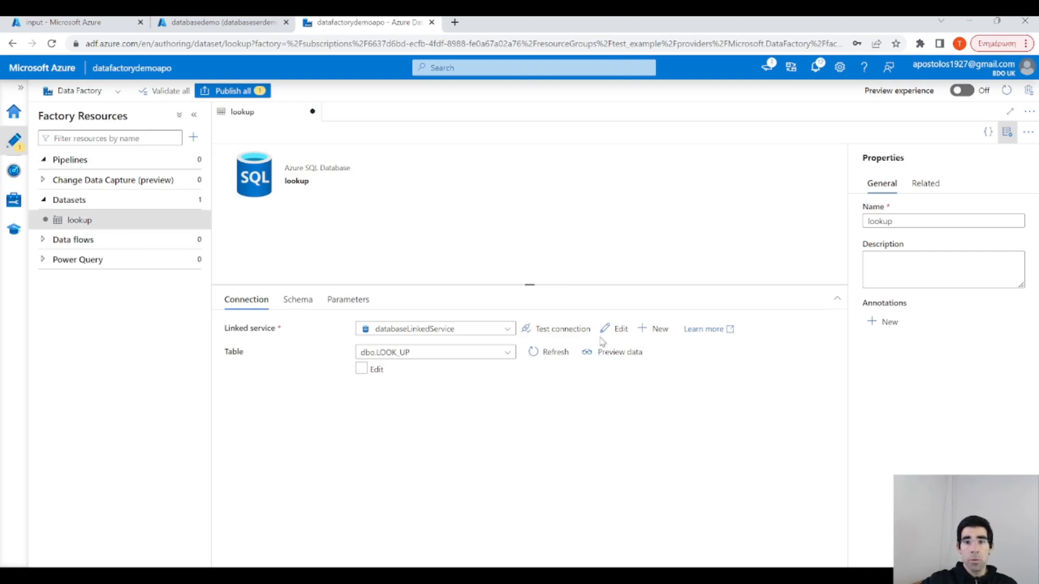
{"action": "left_click", "coordinate": [615, 352]}
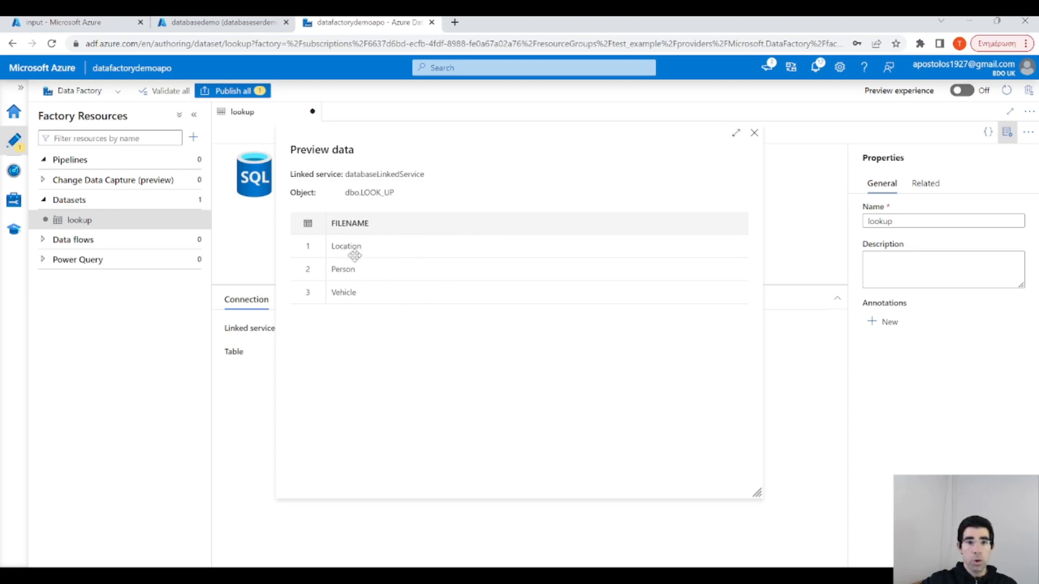
{"action": "left_click", "coordinate": [754, 133]}
Start a new dataset with Azure Blob Storage as its data store and DelimitedText as its format.
{"action": "left_click", "coordinate": [191, 199]}
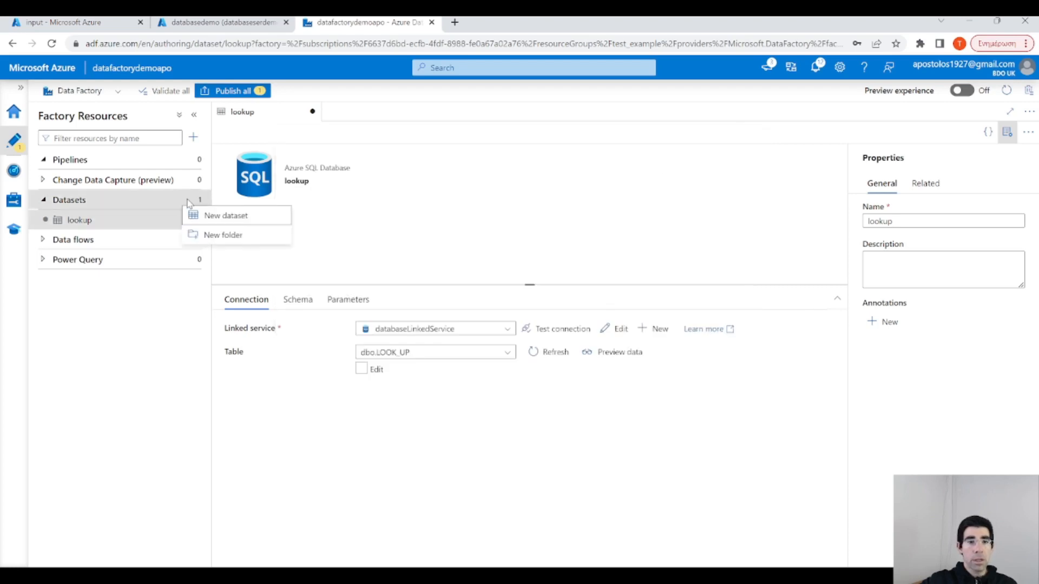
{"action": "left_click", "coordinate": [214, 219]}
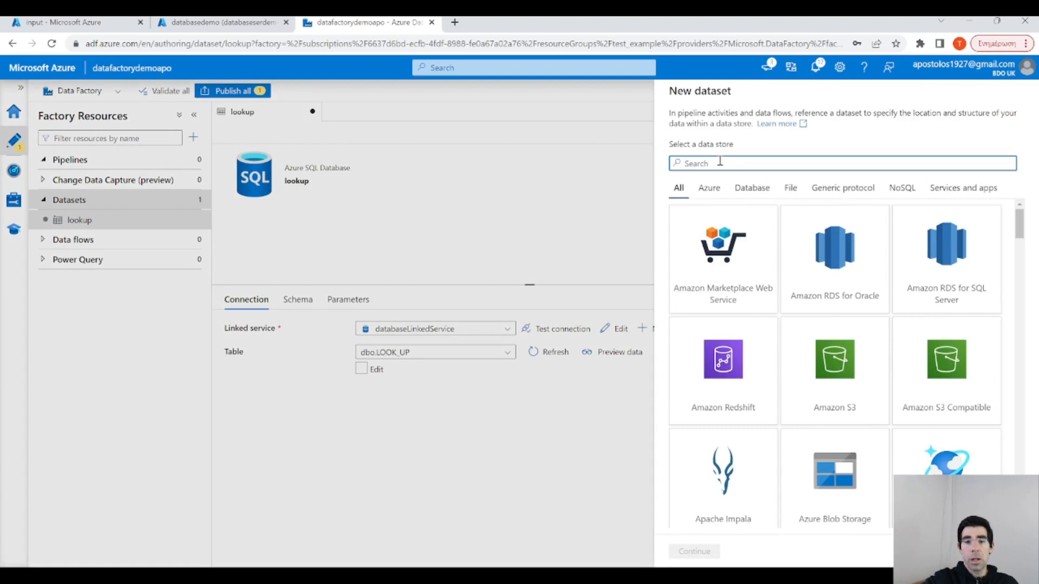
{"action": "type", "text": "blob"}
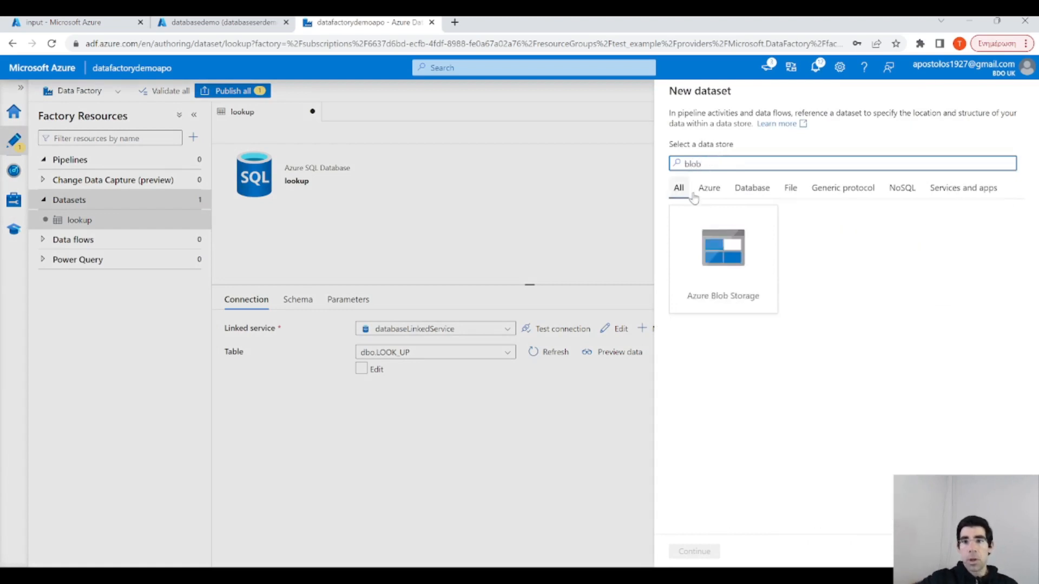
{"action": "left_click", "coordinate": [758, 293]}
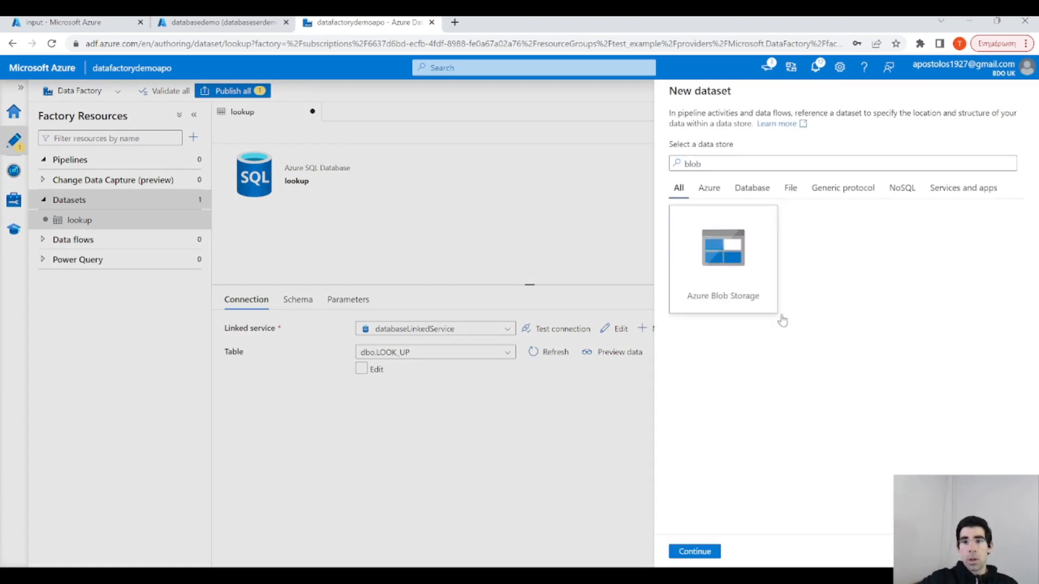
{"action": "left_click", "coordinate": [698, 550]}
{"action": "left_click", "coordinate": [946, 184]}
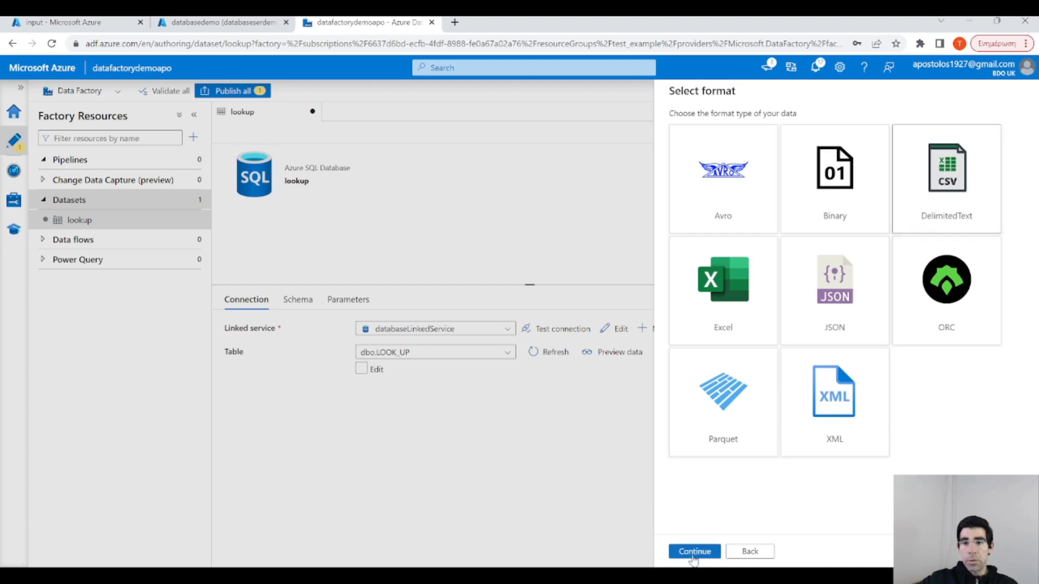
{"action": "left_click", "coordinate": [694, 552]}
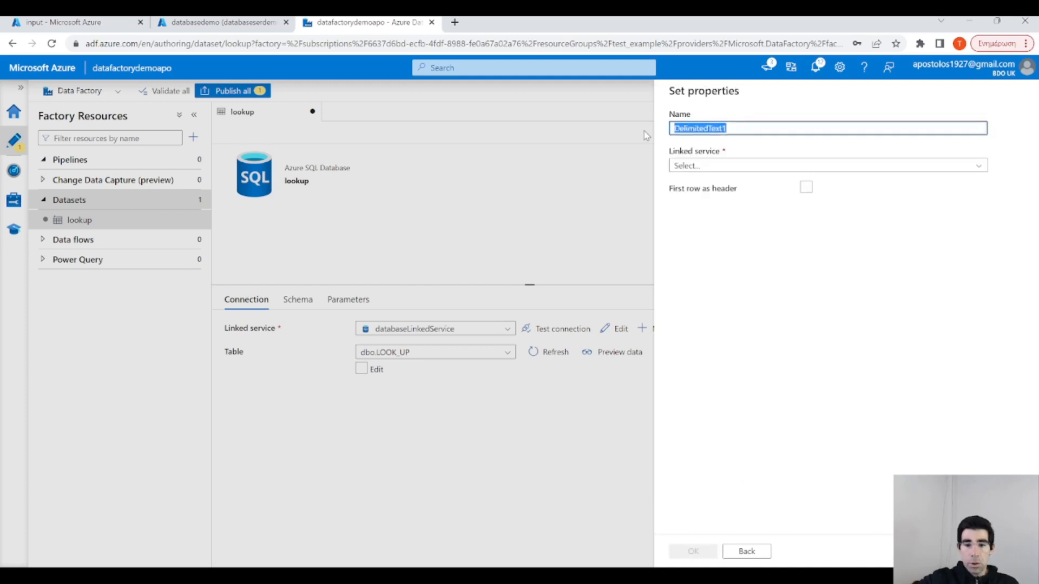
Name the delimited text dataset input and start creating a new linked service for it.
{"action": "key", "text": "BackSpace"}
{"action": "type", "text": "input"}
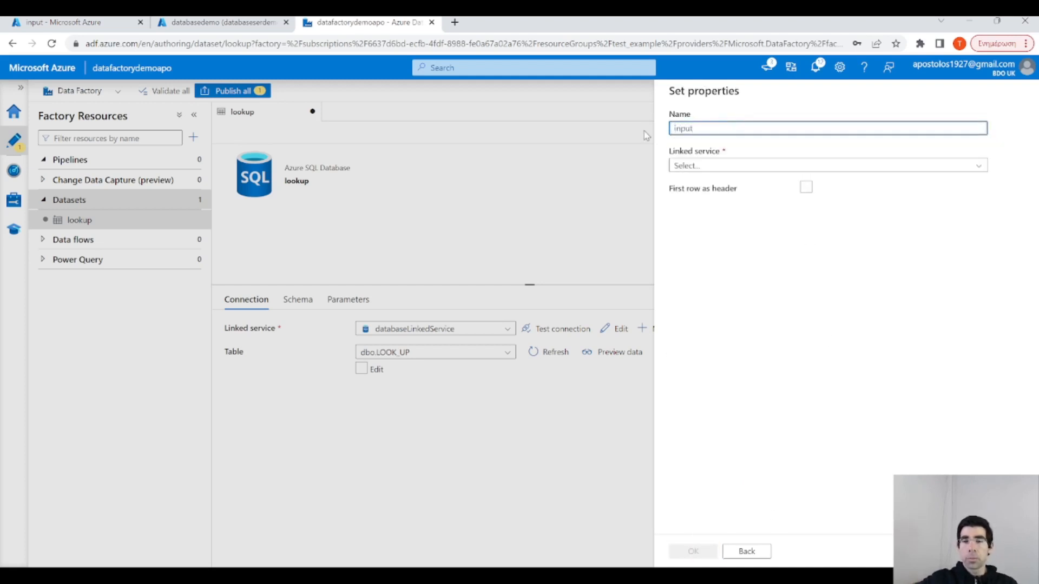
{"action": "left_click", "coordinate": [730, 166]}
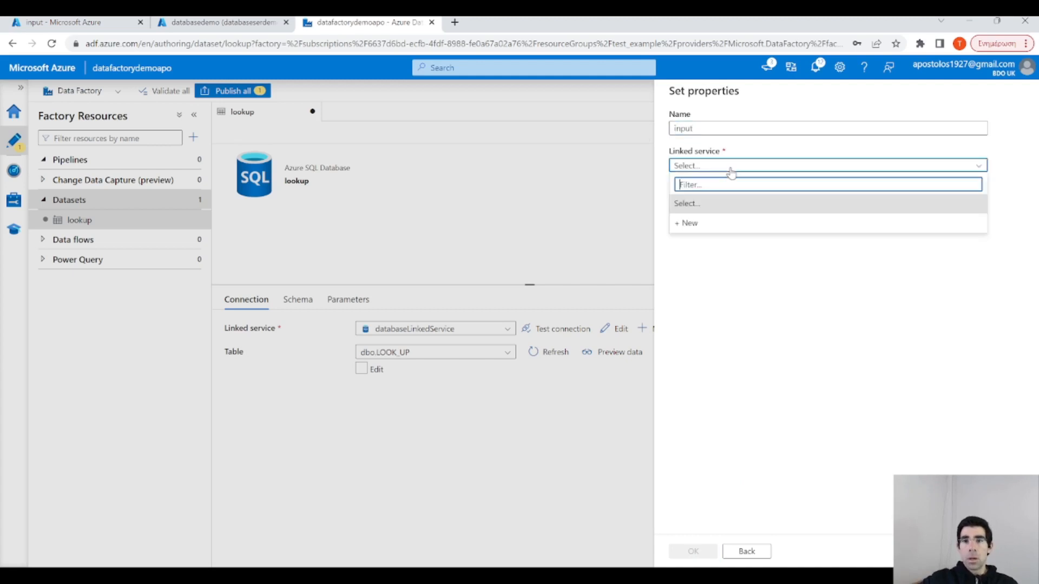
{"action": "left_click", "coordinate": [711, 231]}
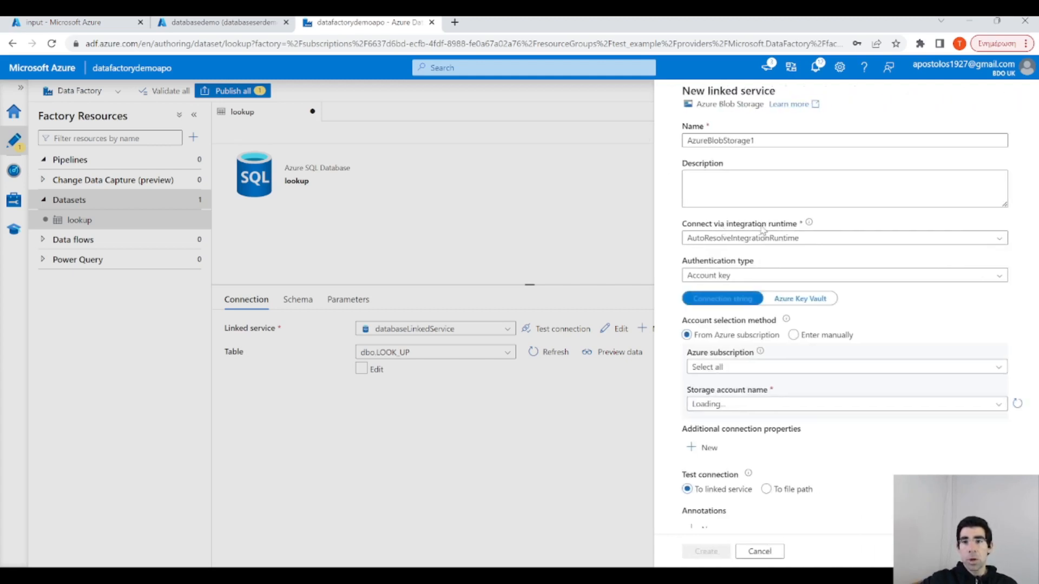
Name the blob storage linked service AzureBlobStorageLinkedService.
{"action": "double_click", "coordinate": [681, 142]}
{"action": "left_click", "coordinate": [745, 140]}
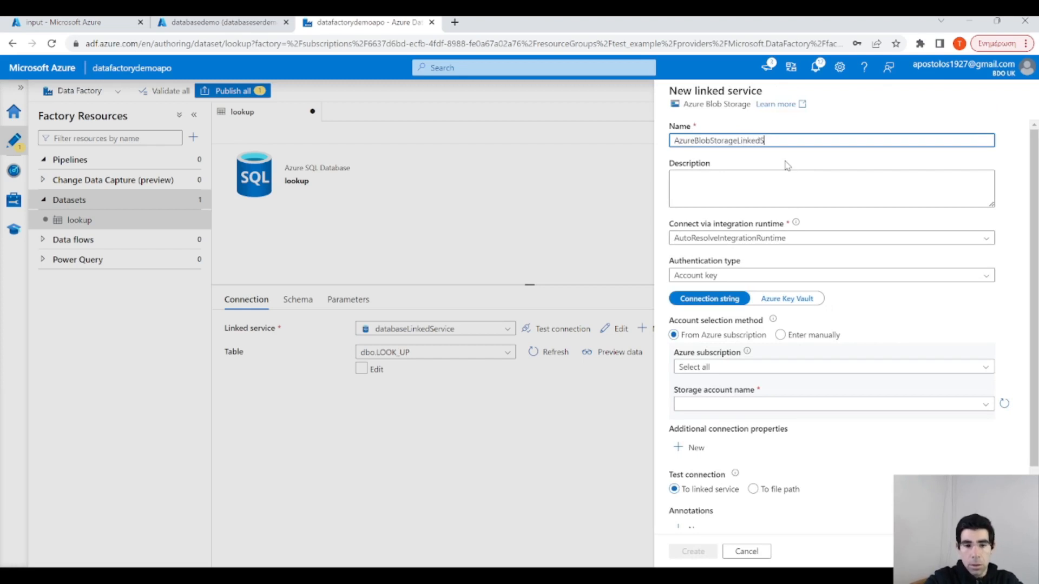
{"action": "type", "text": "ice"}
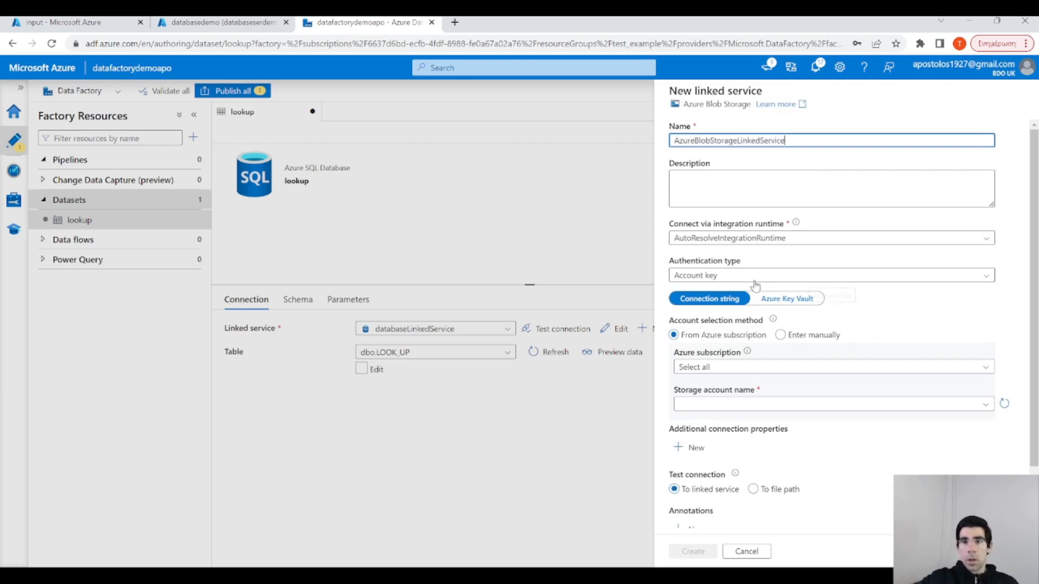
Select the Azure subscription and the storage account datafactorydemoapo, and create the blob storage linked service.
{"action": "left_click", "coordinate": [812, 335]}
{"action": "left_click", "coordinate": [805, 367]}
{"action": "left_click", "coordinate": [795, 401]}
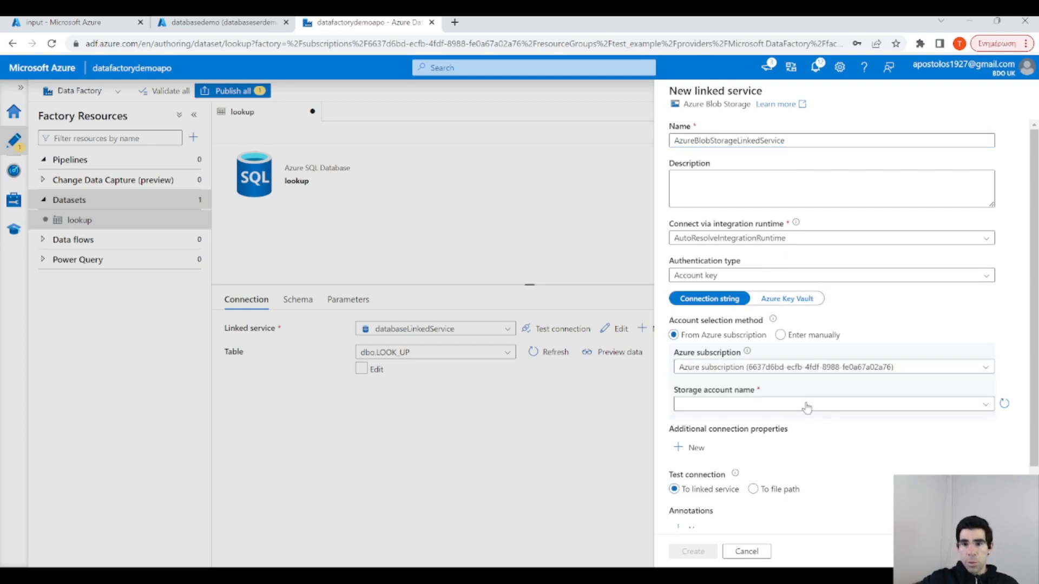
{"action": "left_click", "coordinate": [782, 406]}
{"action": "left_click", "coordinate": [778, 420]}
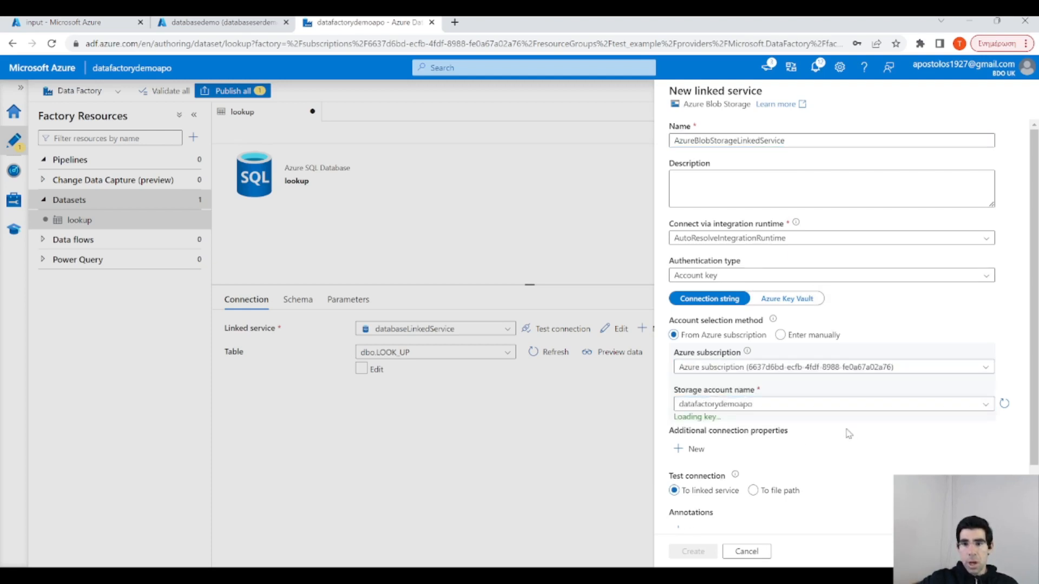
{"action": "scroll", "coordinate": [864, 392], "scroll_direction": "down", "scroll_amount": 1}
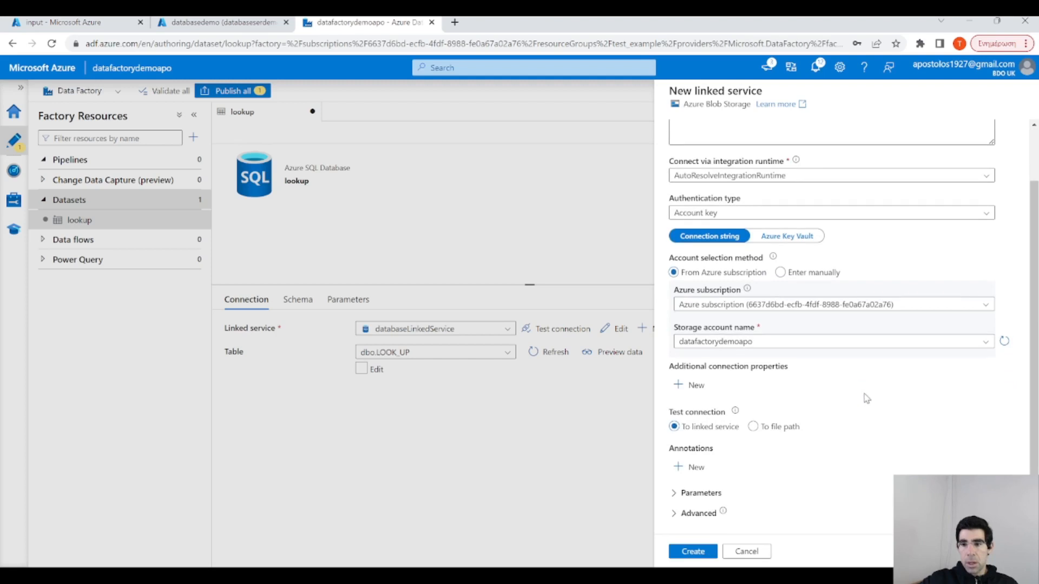
{"action": "left_click", "coordinate": [985, 552]}
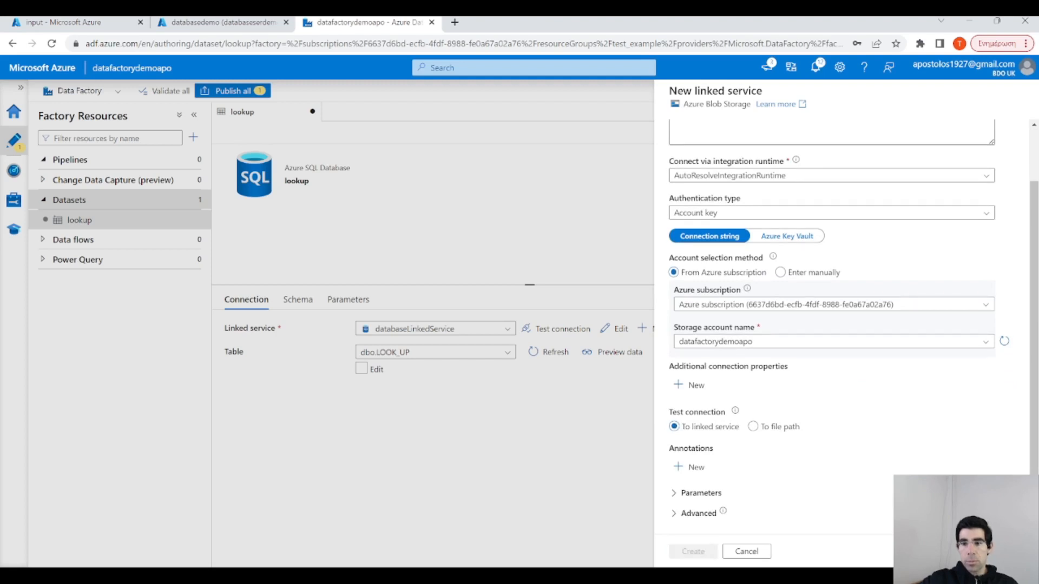
{"action": "left_click", "coordinate": [705, 552]}
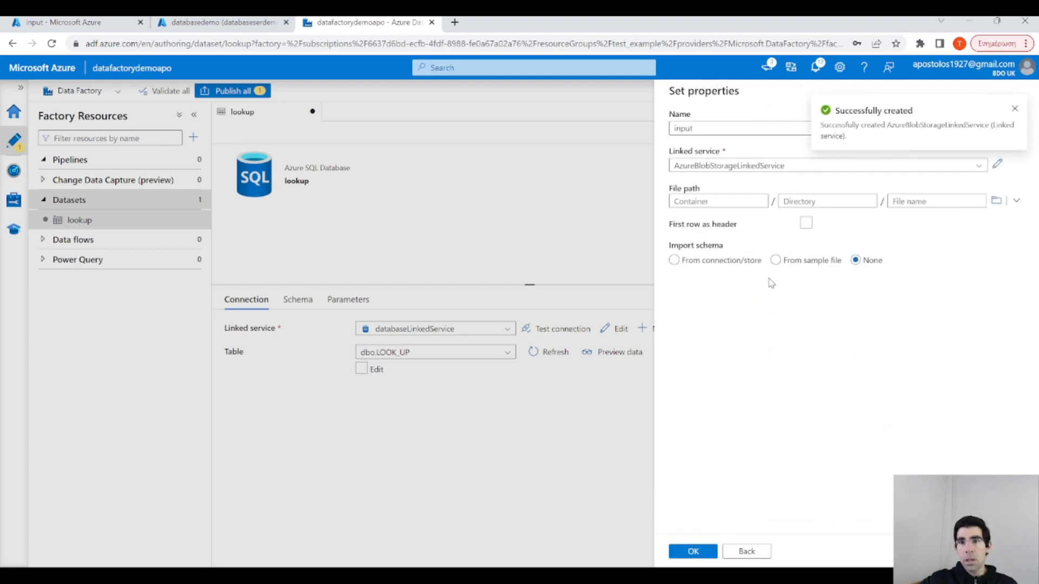
Set the dataset's file path to the input container without a file name, treat the first row as header, and create the dataset.
{"action": "left_click", "coordinate": [751, 201]}
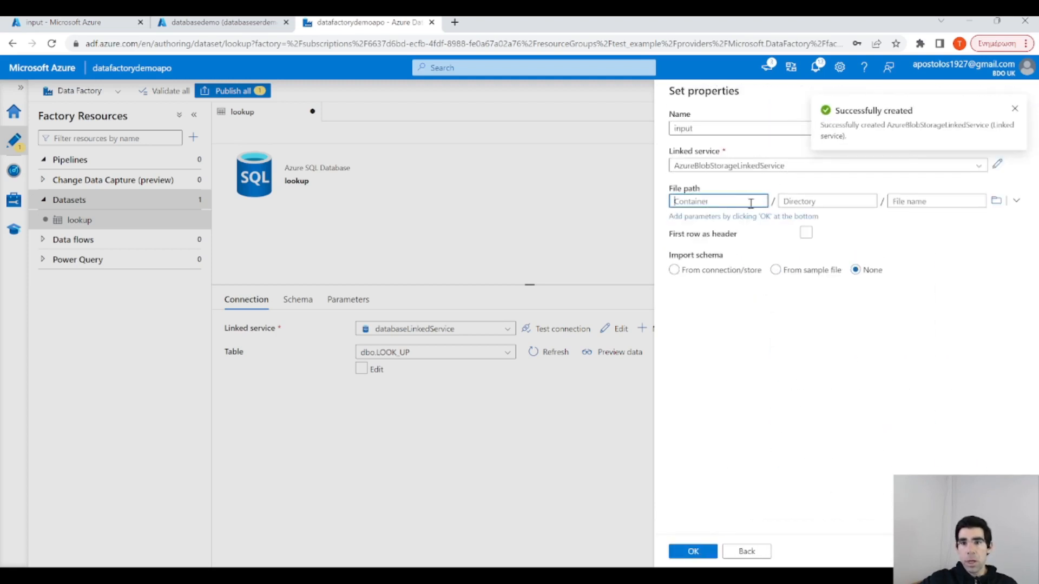
{"action": "left_click", "coordinate": [996, 200]}
{"action": "left_click", "coordinate": [711, 162]}
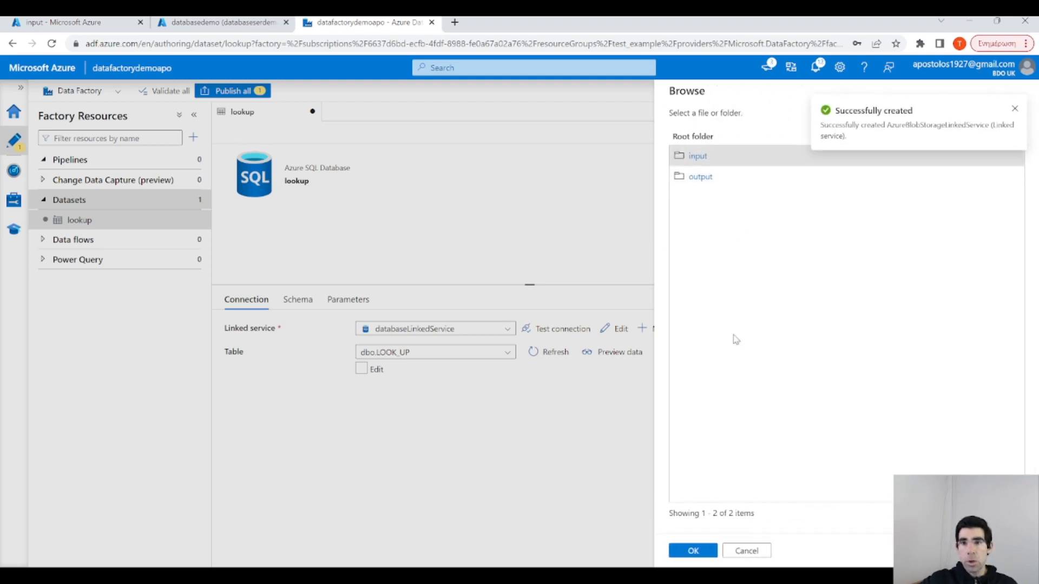
{"action": "left_click", "coordinate": [694, 550]}
{"action": "left_click", "coordinate": [915, 200]}
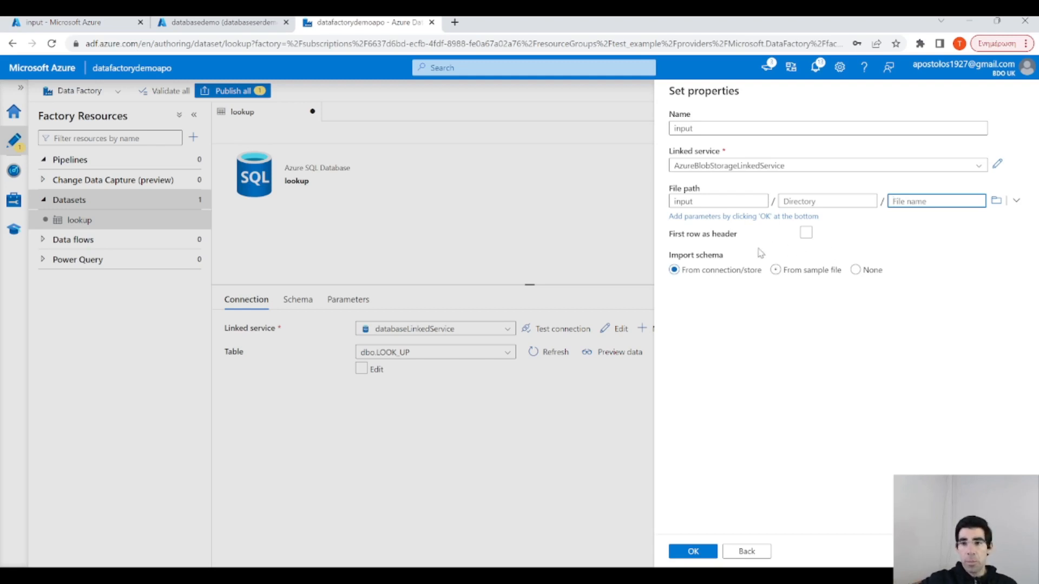
{"action": "left_click", "coordinate": [806, 233]}
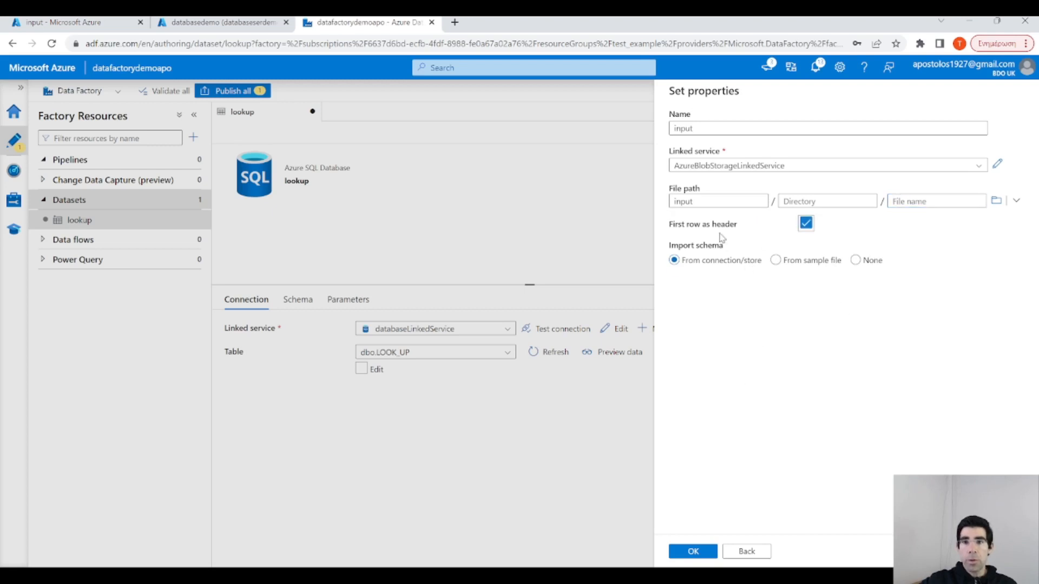
{"action": "left_click", "coordinate": [693, 551]}
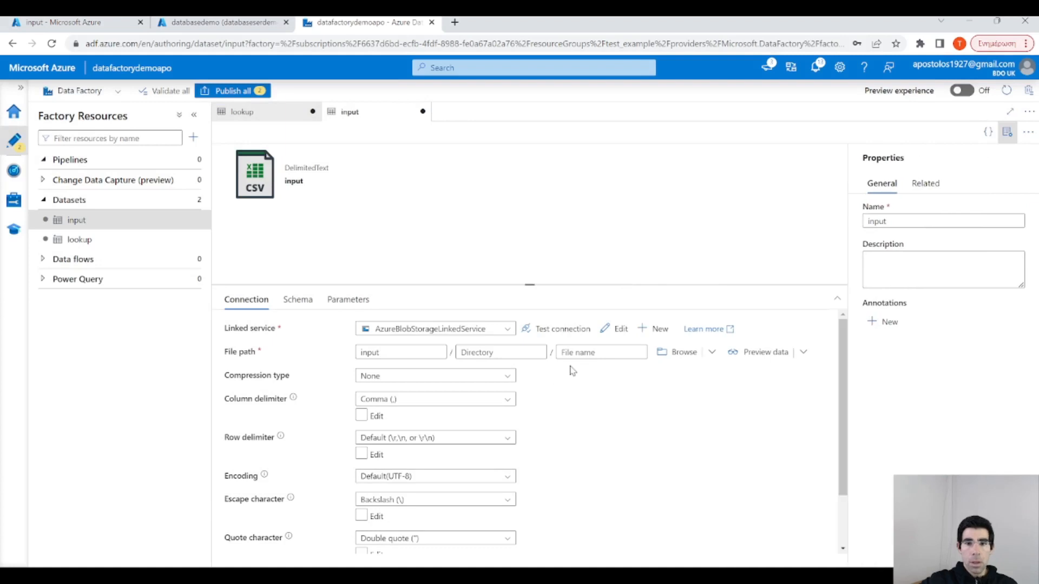
Add a string parameter named filename to the input dataset.
{"action": "left_click", "coordinate": [342, 298]}
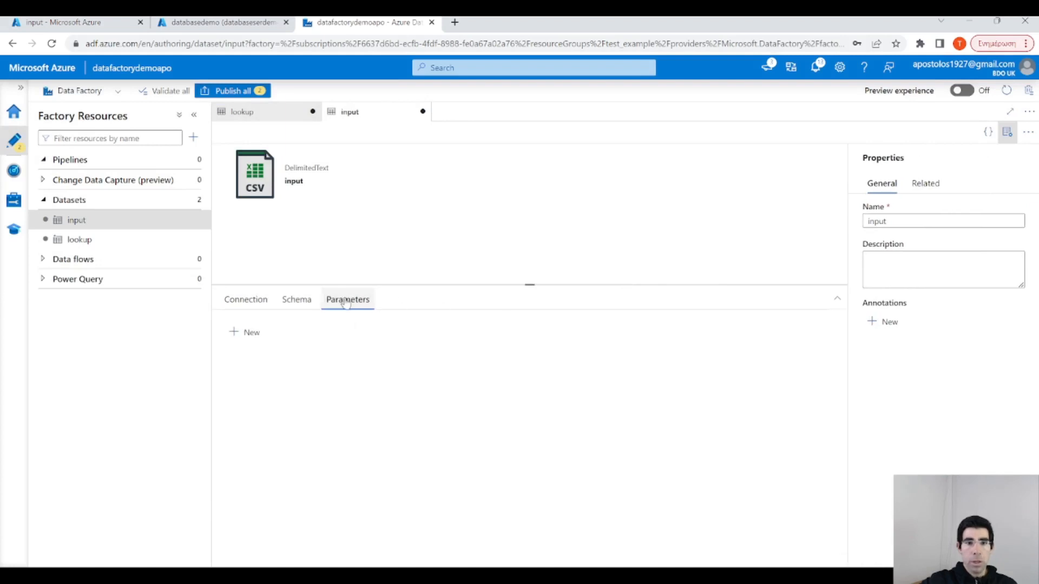
{"action": "left_click", "coordinate": [246, 333]}
{"action": "left_click", "coordinate": [299, 375]}
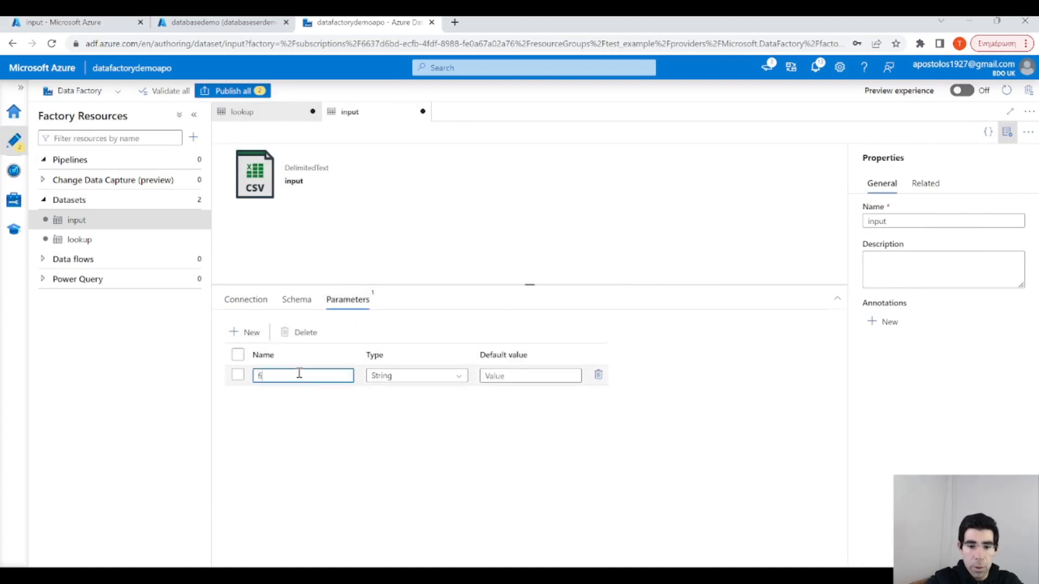
{"action": "type", "text": "filename"}
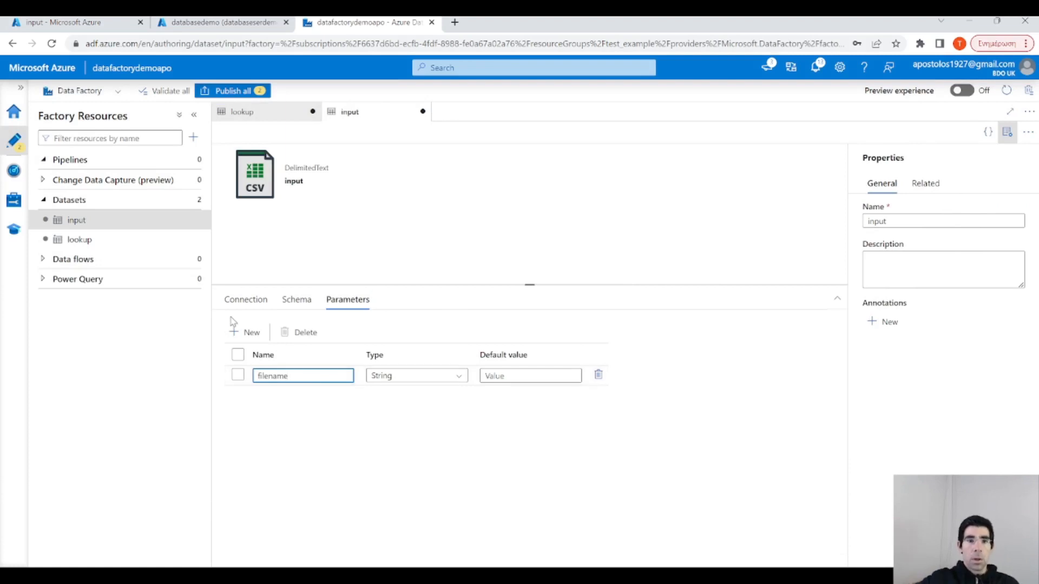
{"action": "left_click", "coordinate": [245, 299]}
{"action": "left_click", "coordinate": [568, 352]}
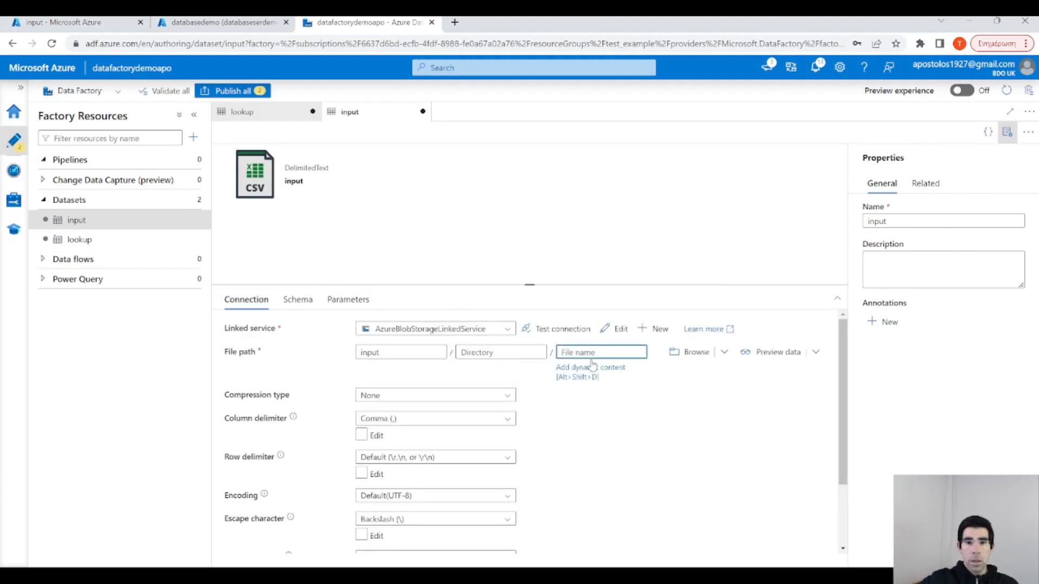
{"action": "left_click", "coordinate": [594, 376]}
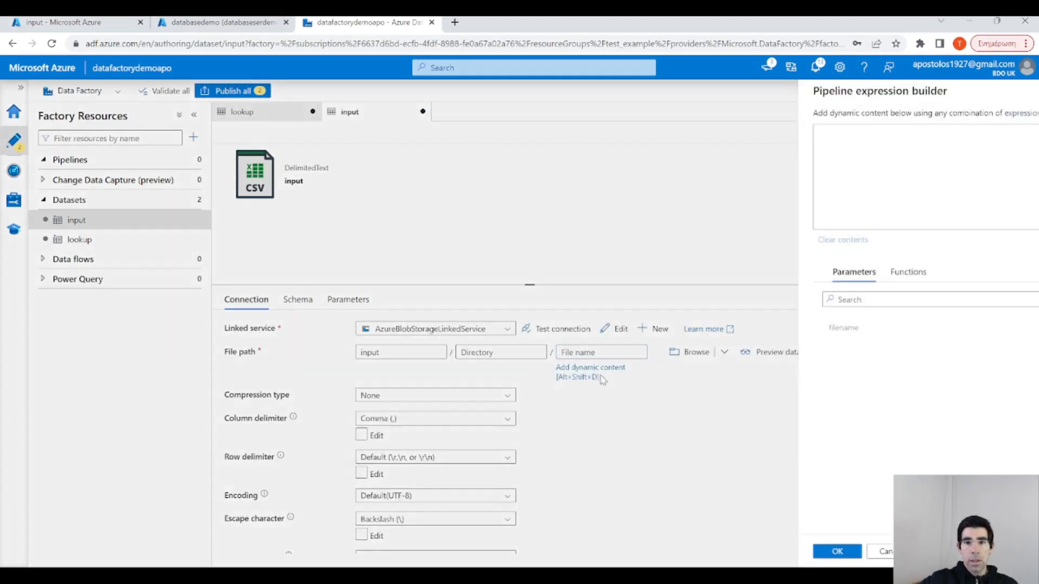
{"action": "left_click", "coordinate": [699, 328]}
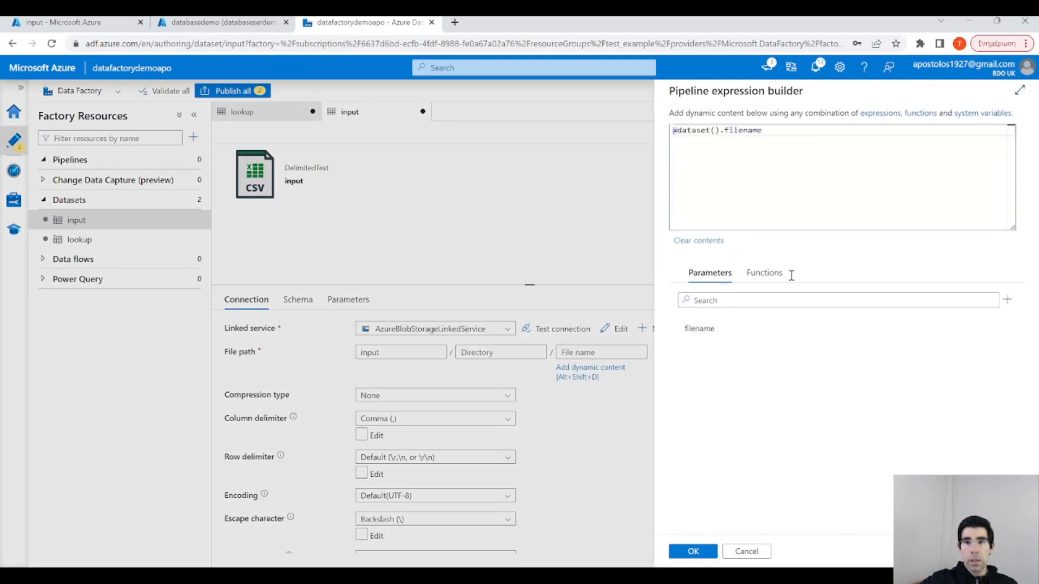
{"action": "key", "text": "ctrl+a"}
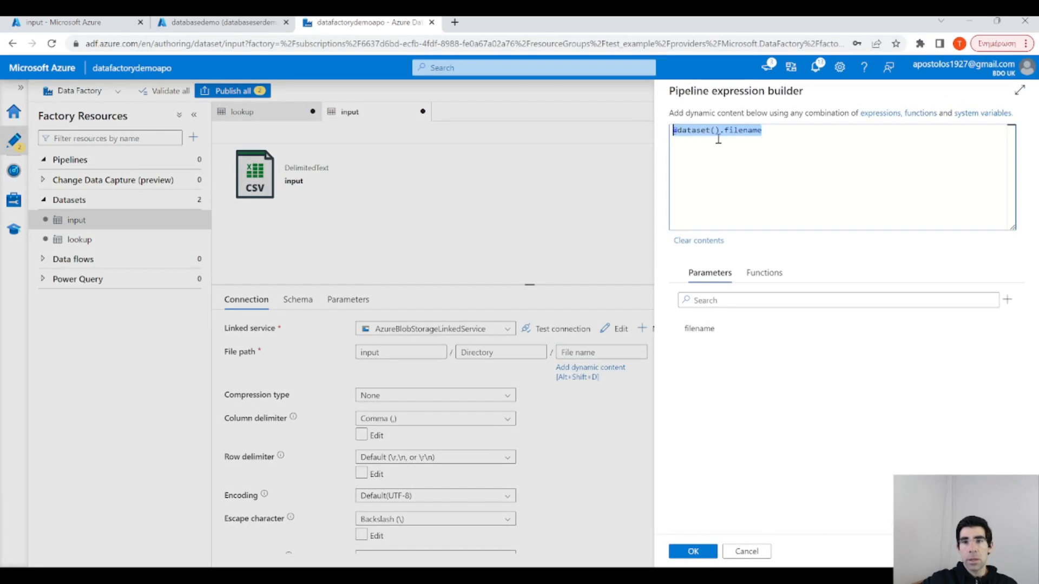
{"action": "left_click", "coordinate": [694, 551]}
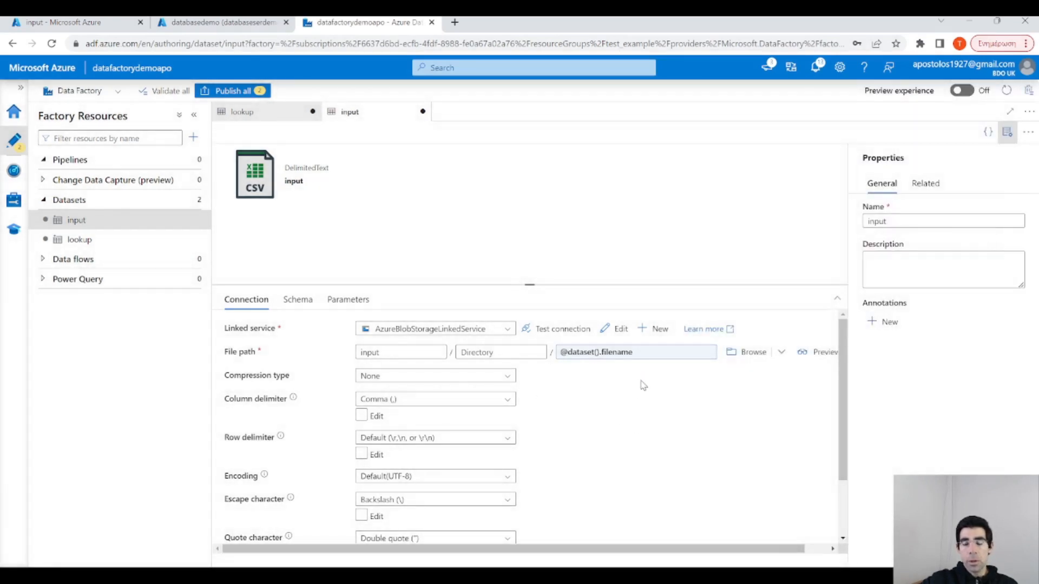
{"action": "scroll", "coordinate": [647, 385], "scroll_direction": "down", "scroll_amount": 1}
{"action": "scroll", "coordinate": [648, 384], "scroll_direction": "up", "scroll_amount": 1}
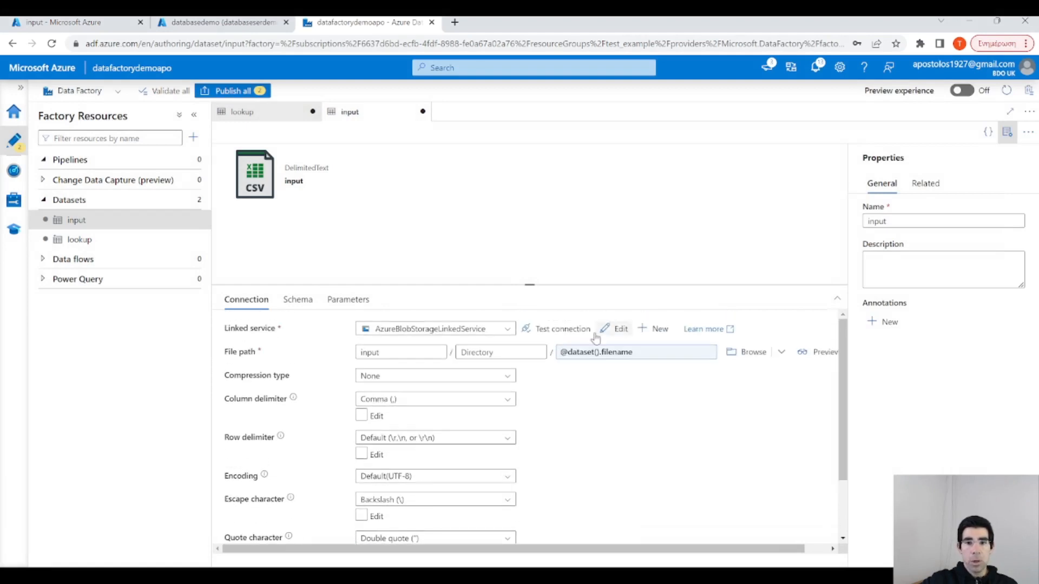
{"action": "scroll", "coordinate": [589, 392], "scroll_direction": "down", "scroll_amount": 1}
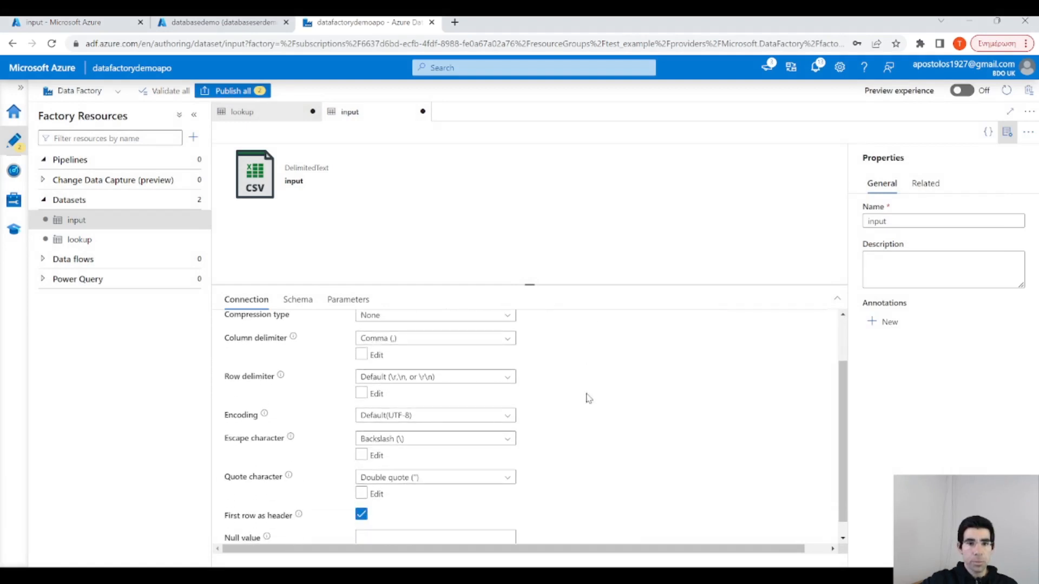
{"action": "scroll", "coordinate": [589, 398], "scroll_direction": "up", "scroll_amount": 1}
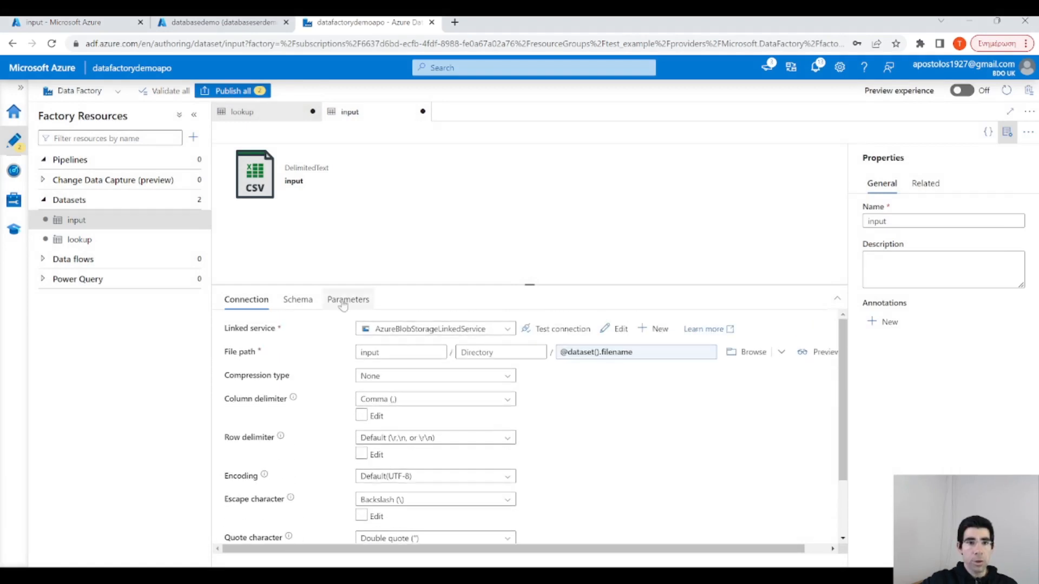
Start a new dataset with Azure Blob Storage as the data store and DelimitedText as the format.
{"action": "left_click", "coordinate": [198, 203]}
{"action": "left_click", "coordinate": [222, 217]}
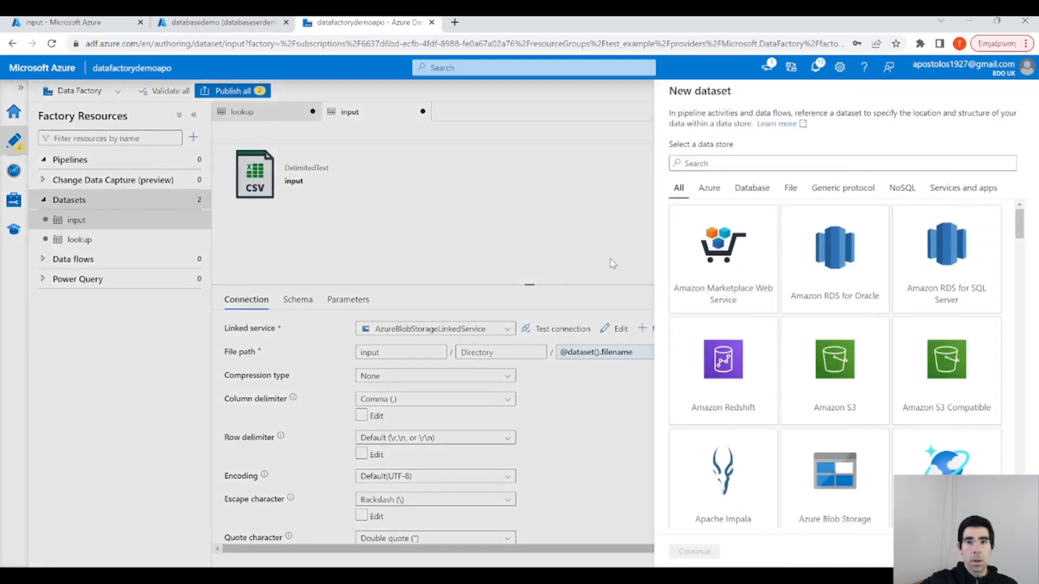
{"action": "left_click", "coordinate": [724, 168]}
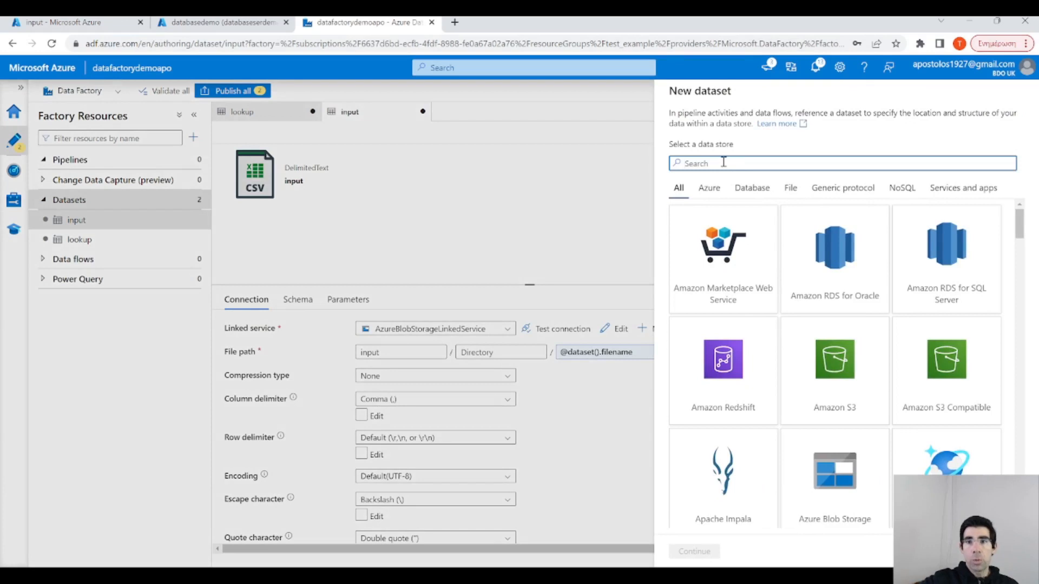
{"action": "type", "text": "blob"}
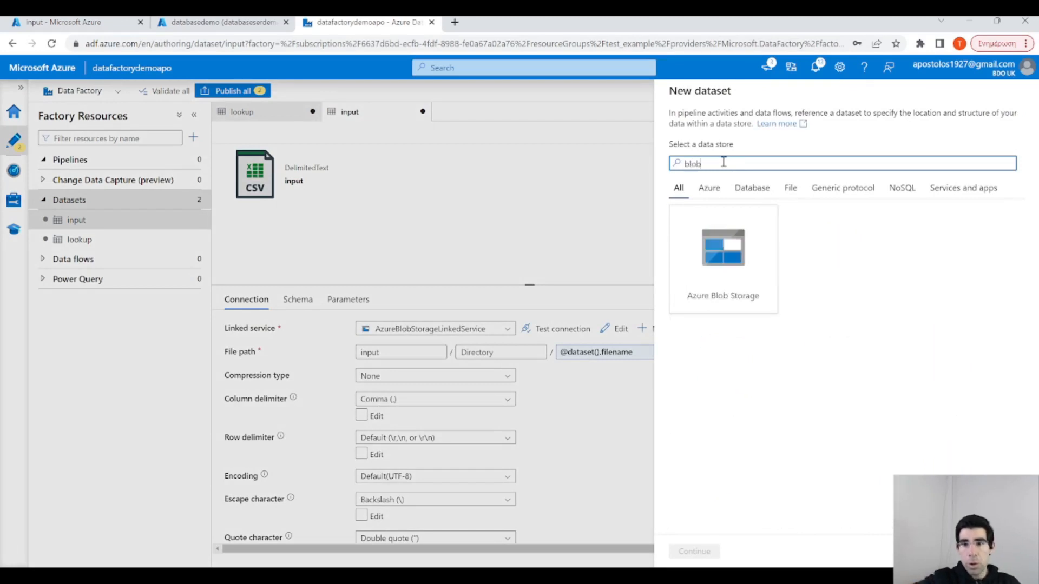
{"action": "left_click", "coordinate": [708, 253]}
{"action": "left_click", "coordinate": [702, 555]}
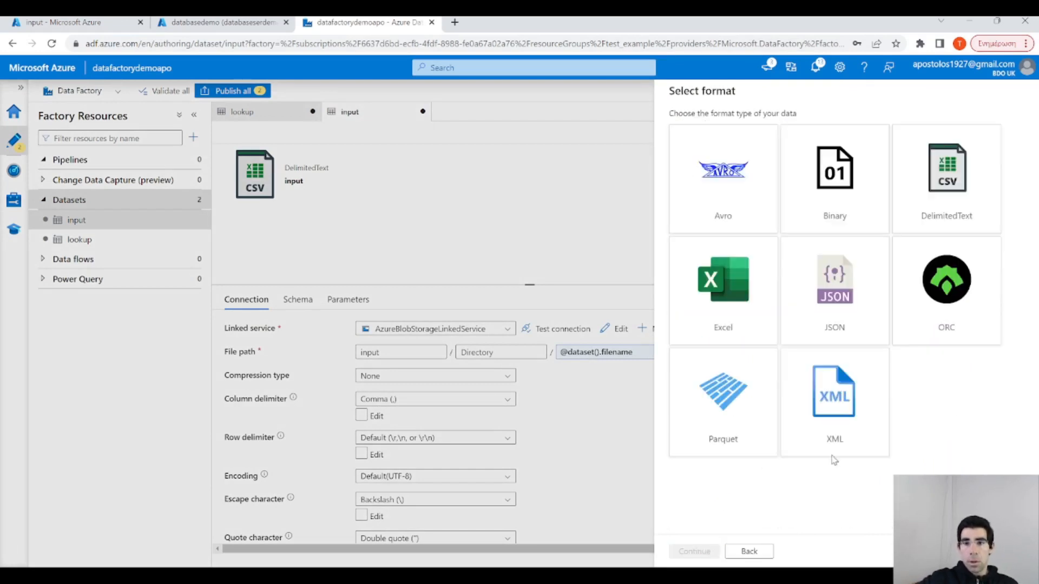
{"action": "left_click", "coordinate": [921, 225]}
{"action": "left_click", "coordinate": [704, 552]}
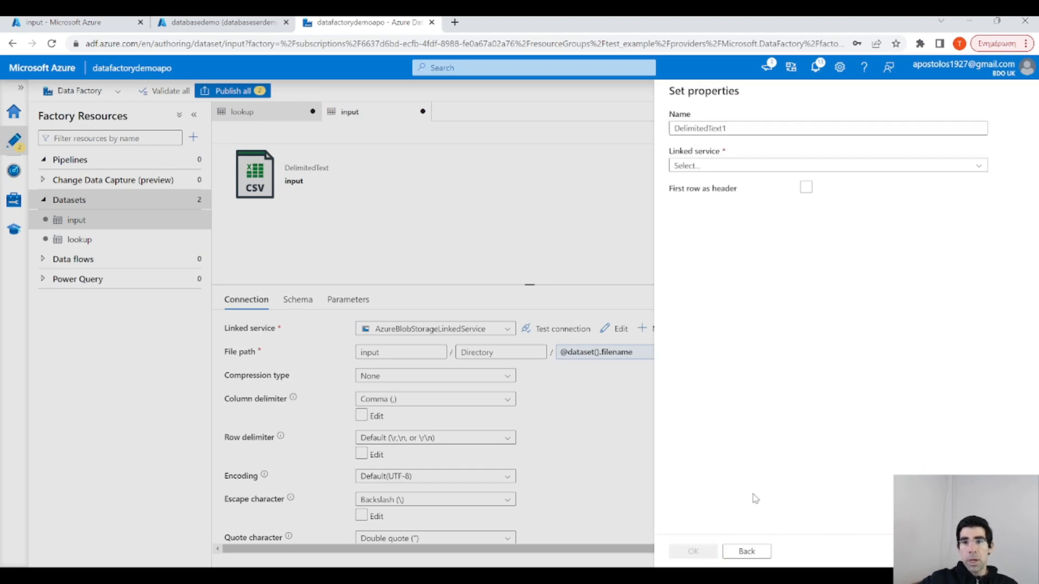
Name the dataset output, link it to AzureBlobStorageLinkedService, and treat the first row as header.
{"action": "left_click_drag", "start_coordinate": [730, 128], "coordinate": [663, 133]}
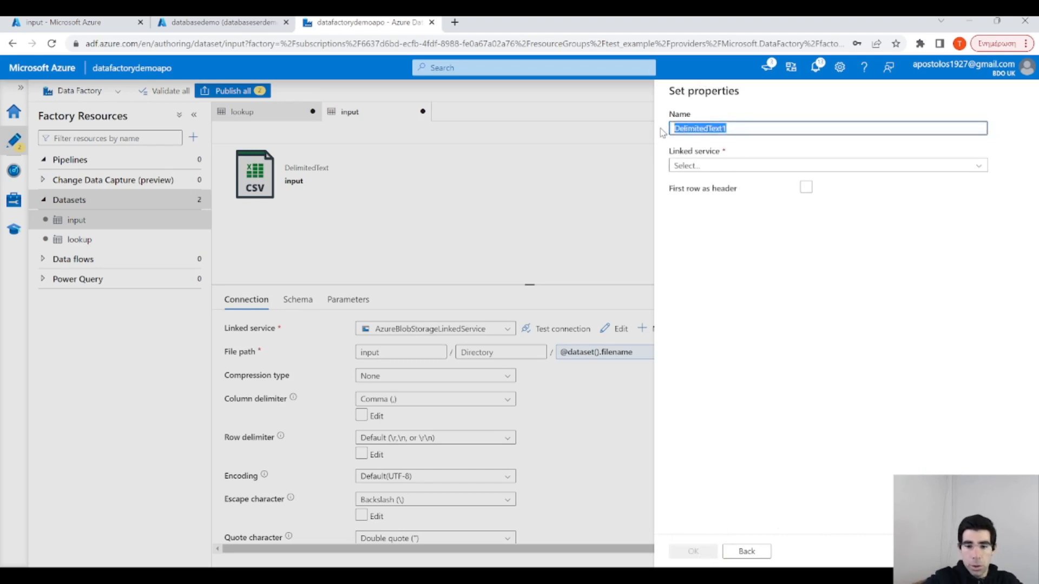
{"action": "type", "text": "output"}
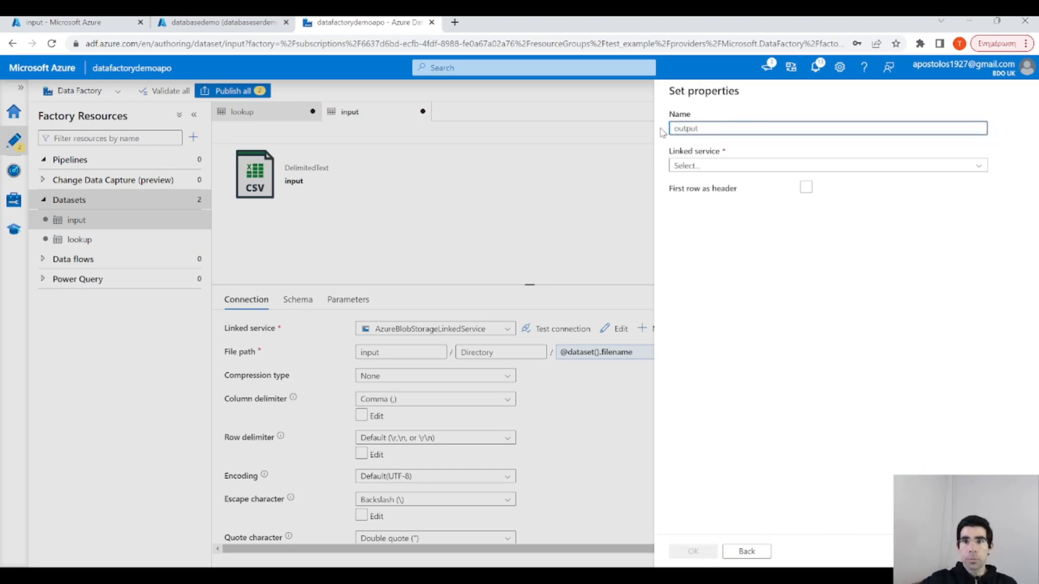
{"action": "left_click", "coordinate": [734, 165]}
{"action": "left_click", "coordinate": [735, 242]}
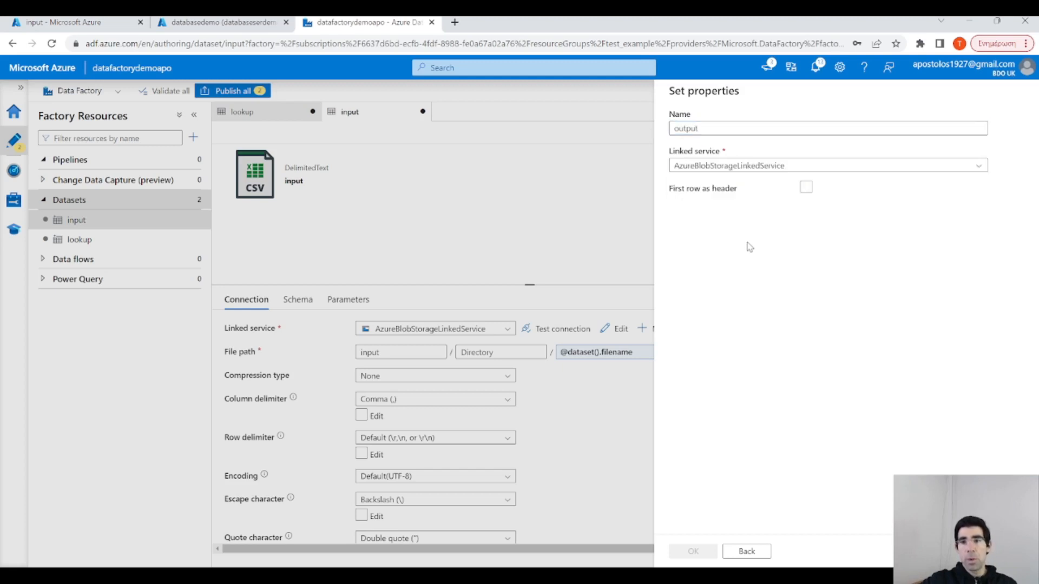
{"action": "left_click", "coordinate": [806, 223]}
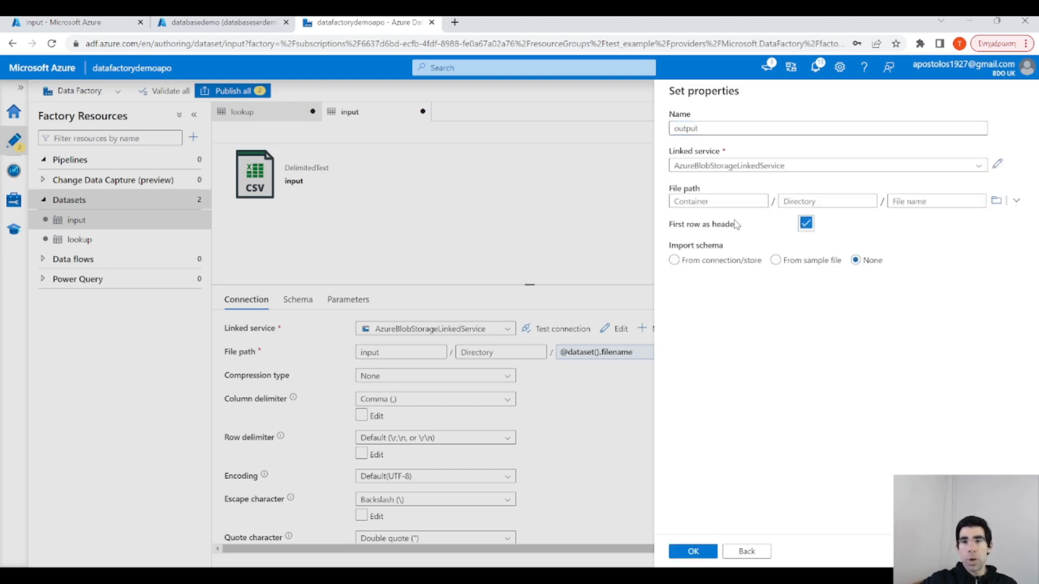
Set the dataset's file path to the output container without a file name and create the dataset.
{"action": "left_click", "coordinate": [713, 202]}
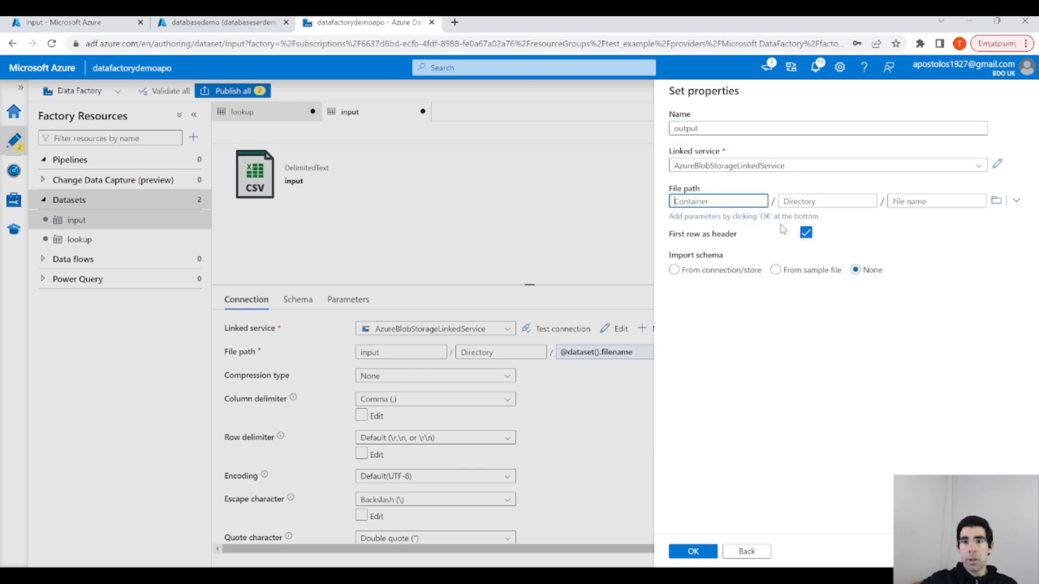
{"action": "left_click", "coordinate": [996, 201]}
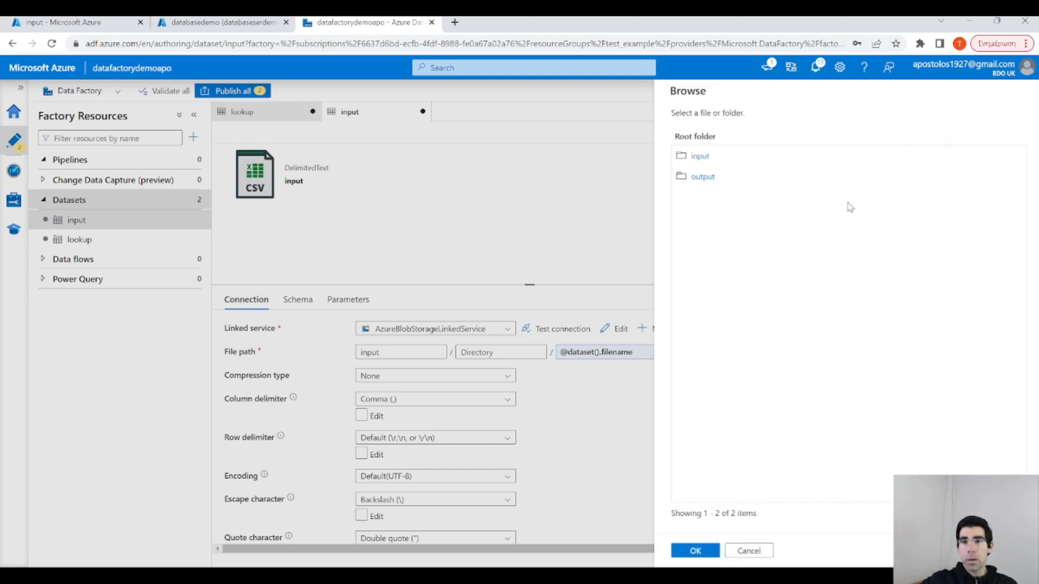
{"action": "left_click", "coordinate": [705, 179]}
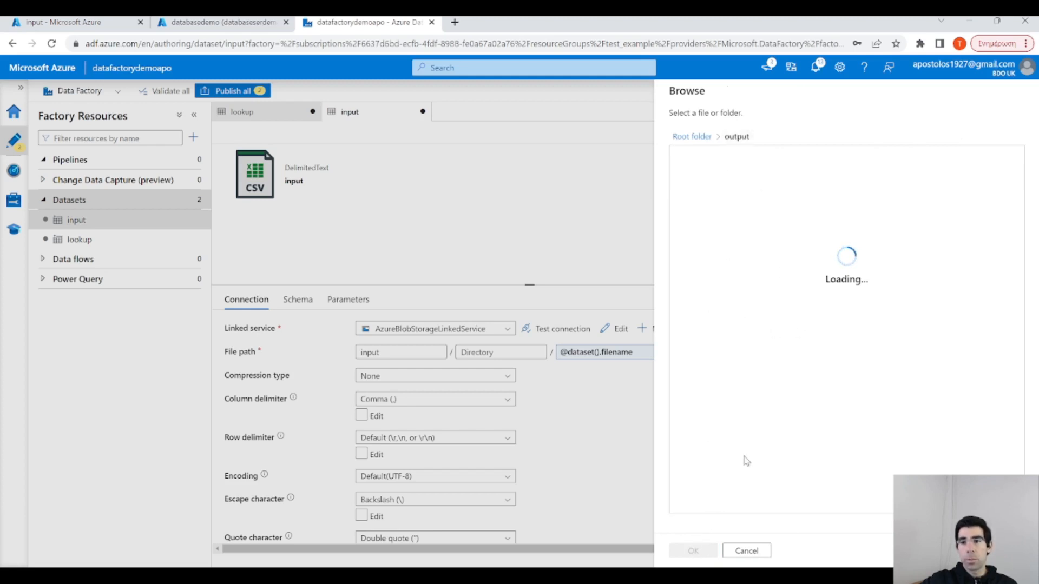
{"action": "left_click", "coordinate": [714, 550]}
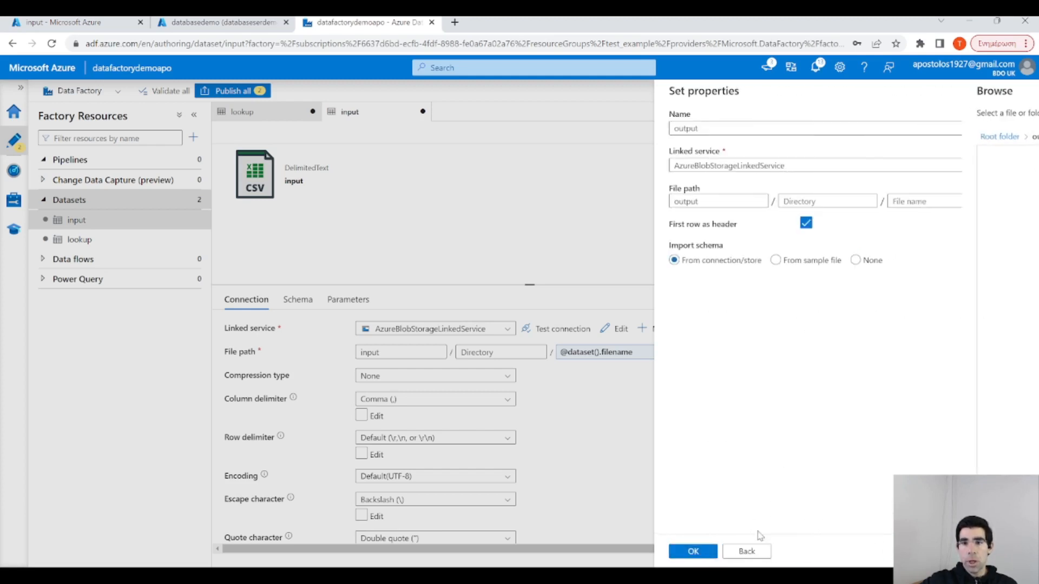
{"action": "left_click", "coordinate": [908, 200]}
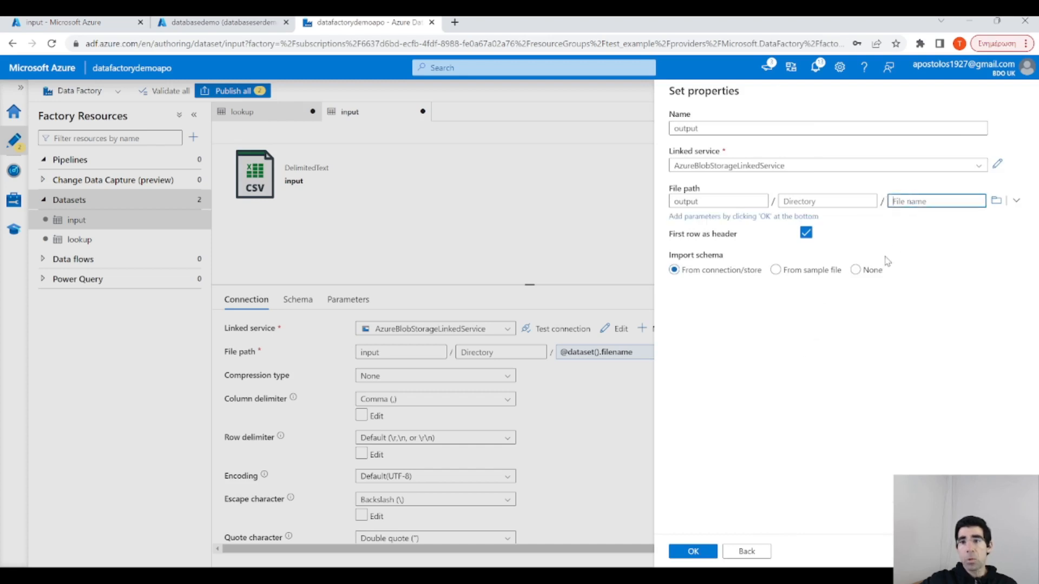
{"action": "left_click", "coordinate": [698, 551]}
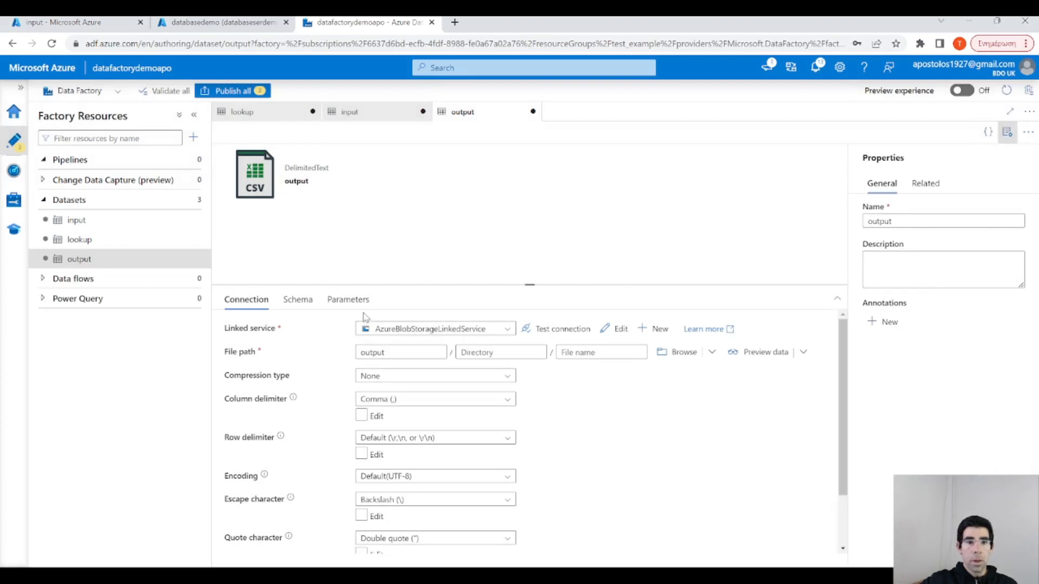
Add a string parameter named outputfilename to the output dataset.
{"action": "left_click", "coordinate": [345, 304]}
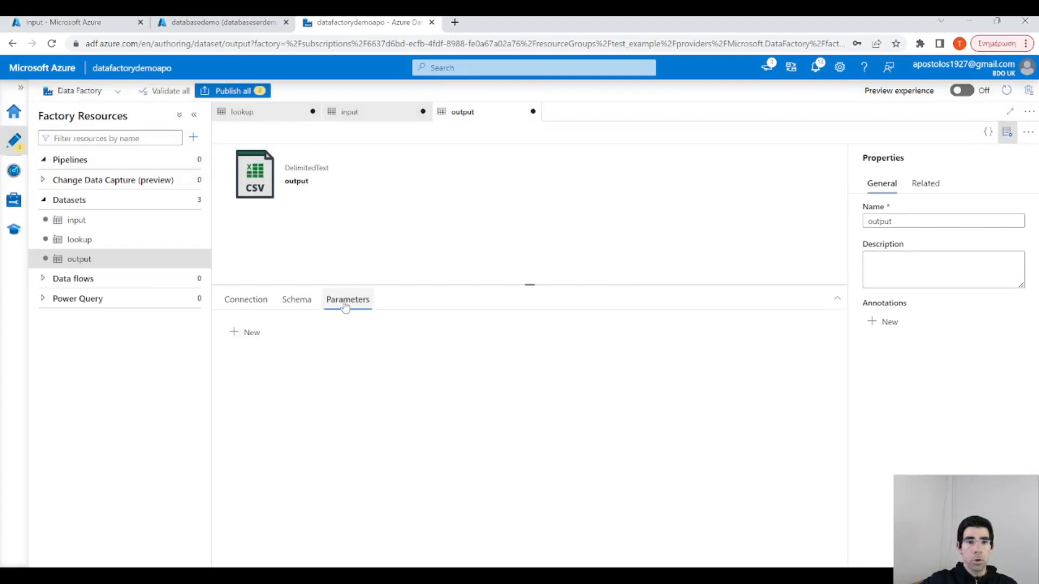
{"action": "left_click", "coordinate": [252, 333]}
{"action": "left_click", "coordinate": [304, 378]}
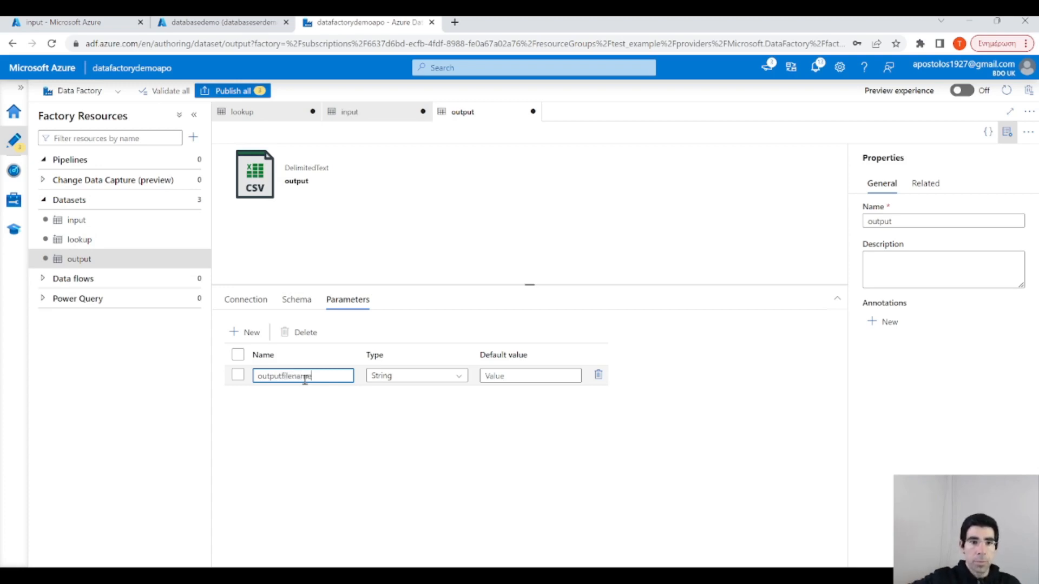
{"action": "left_click", "coordinate": [248, 300]}
{"action": "left_click", "coordinate": [589, 352]}
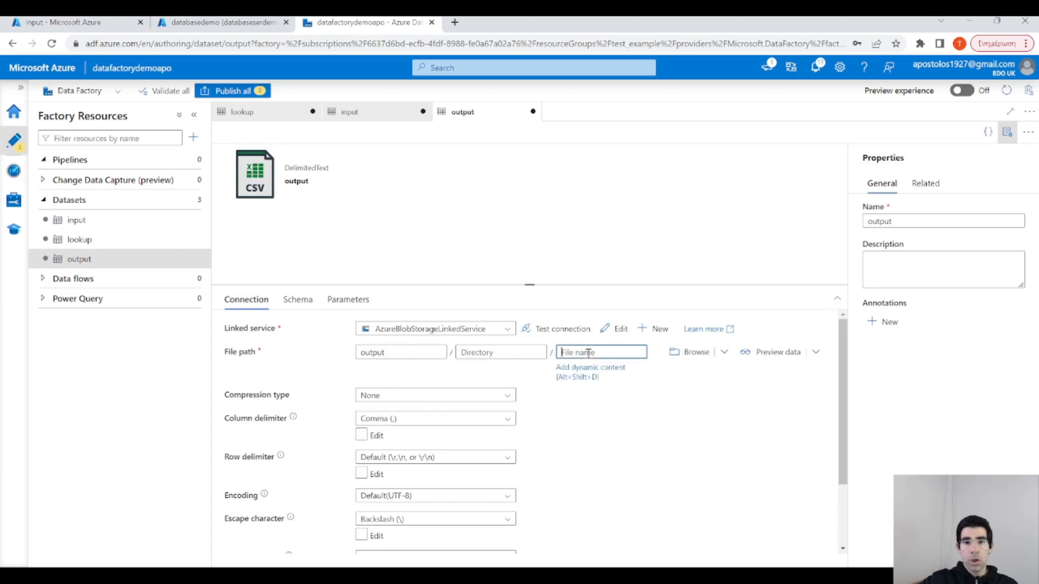
{"action": "left_click", "coordinate": [578, 370]}
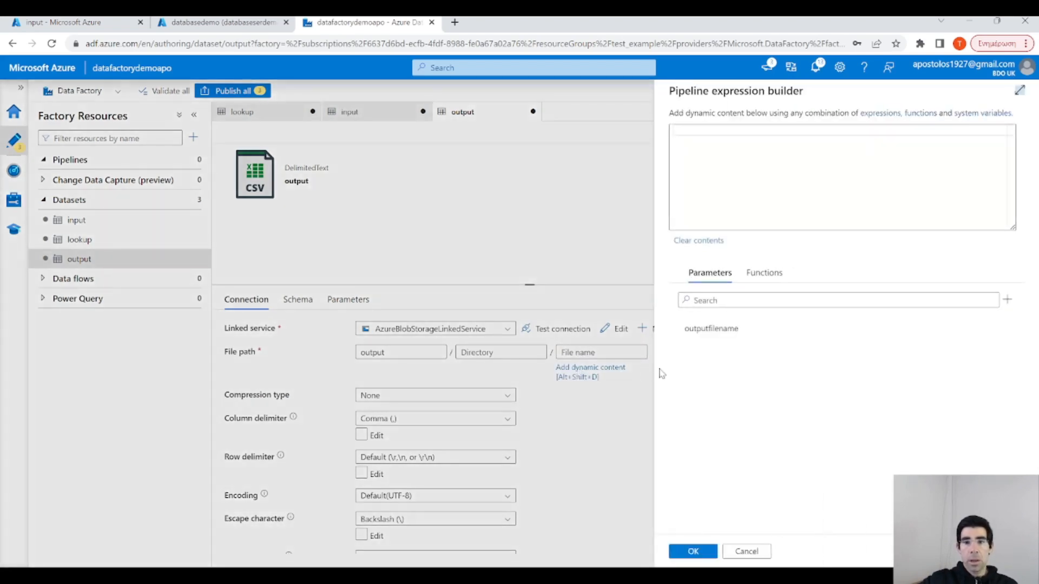
{"action": "left_click", "coordinate": [723, 337]}
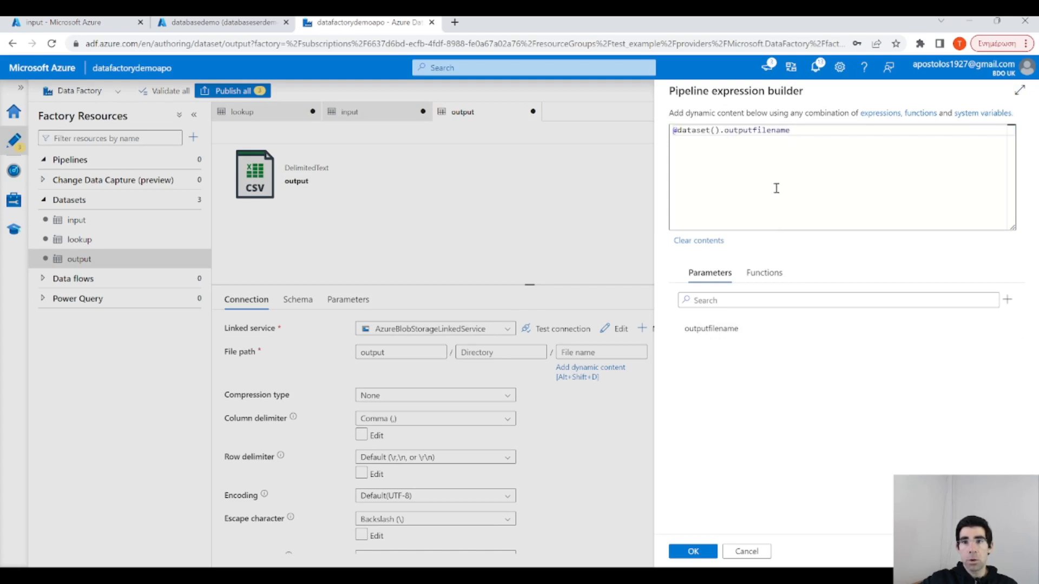
{"action": "left_click", "coordinate": [691, 553]}
{"action": "scroll", "coordinate": [568, 444], "scroll_direction": "down", "scroll_amount": 2}
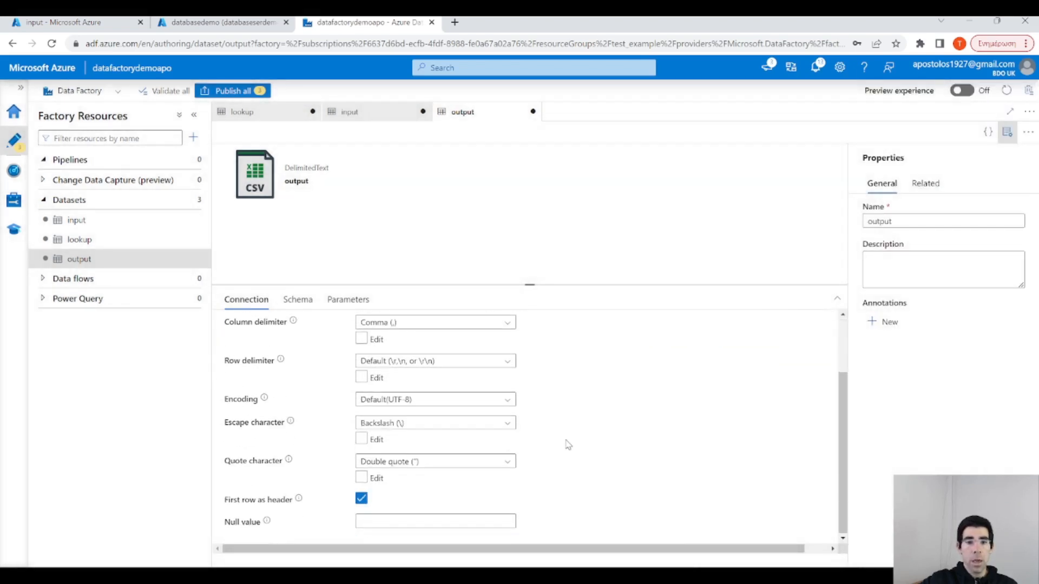
{"action": "scroll", "coordinate": [617, 428], "scroll_direction": "up", "scroll_amount": 2}
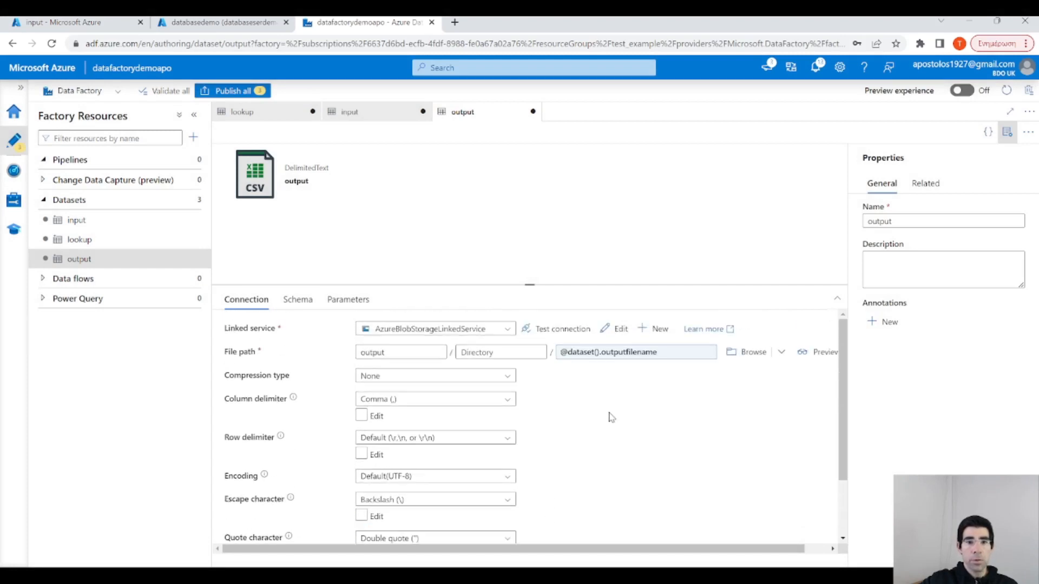
Start another new dataset with Azure SQL Database as the data store.
{"action": "left_click", "coordinate": [196, 203]}
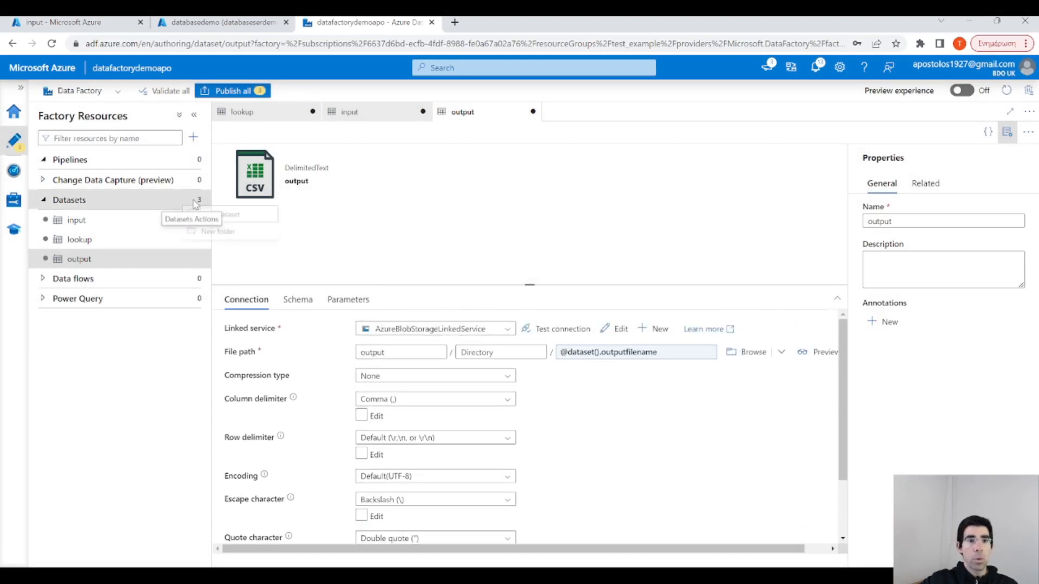
{"action": "left_click", "coordinate": [233, 214]}
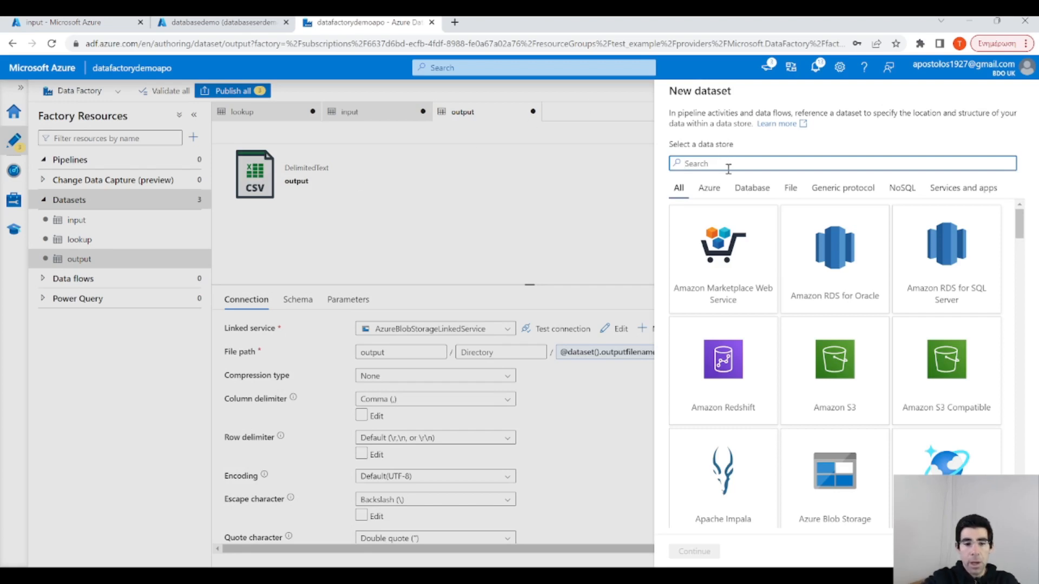
{"action": "type", "text": "sql"}
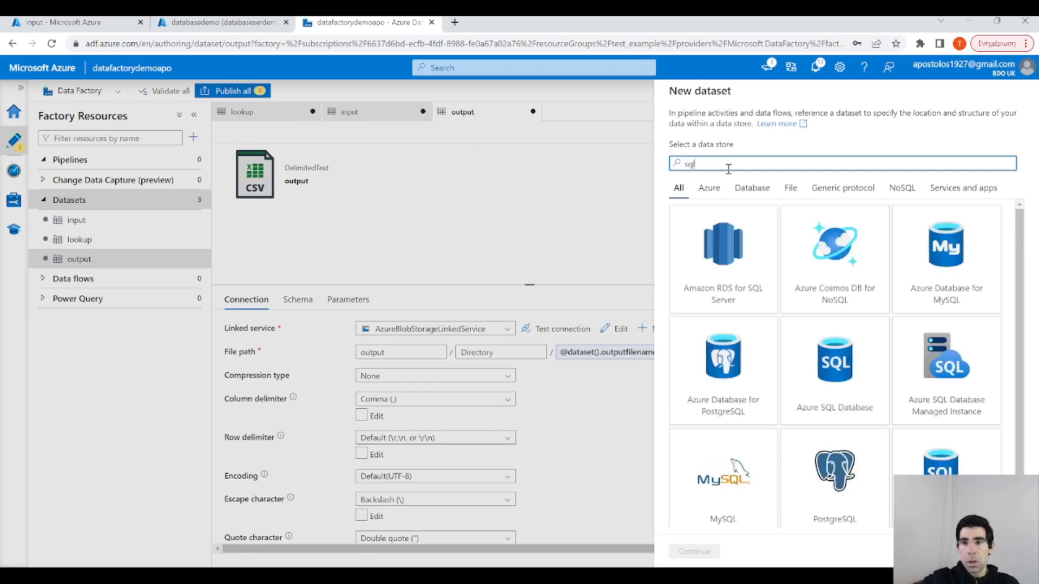
{"action": "left_click", "coordinate": [829, 324]}
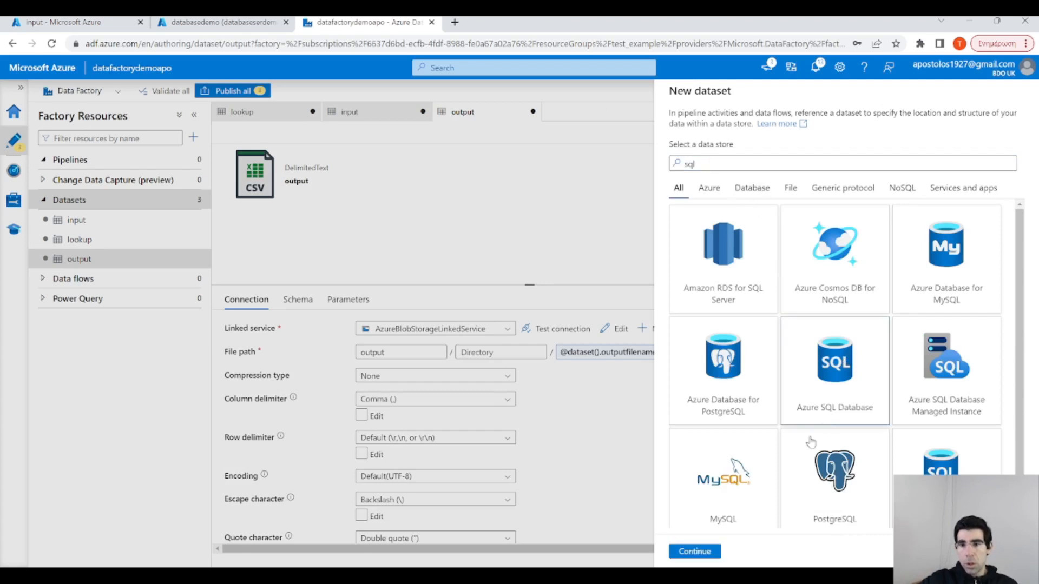
{"action": "left_click", "coordinate": [706, 554]}
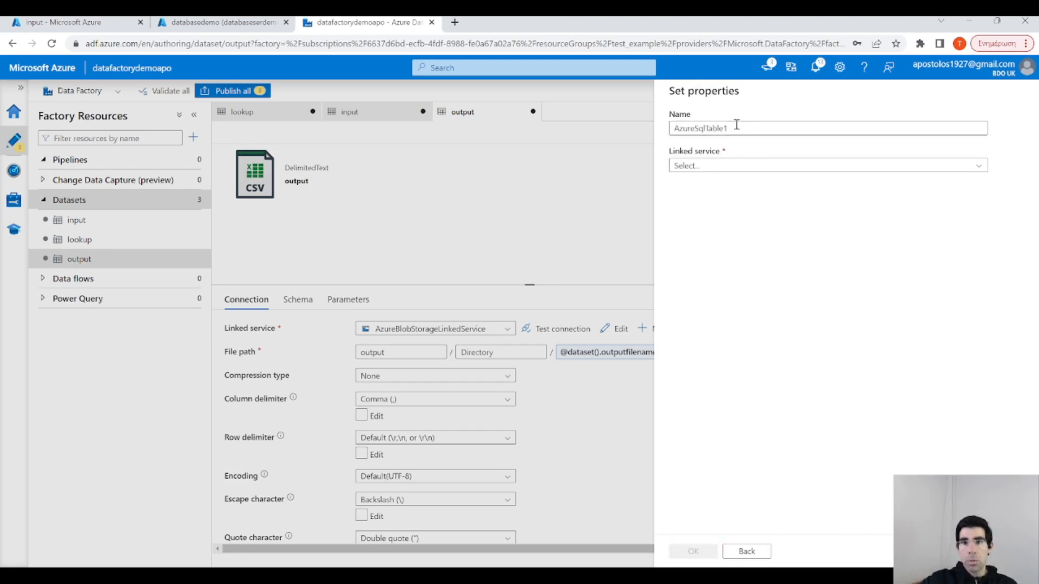
Create the SQL dataset as output_table on databaseLinkedService, leaving the table name empty.
{"action": "type", "text": "ou"}
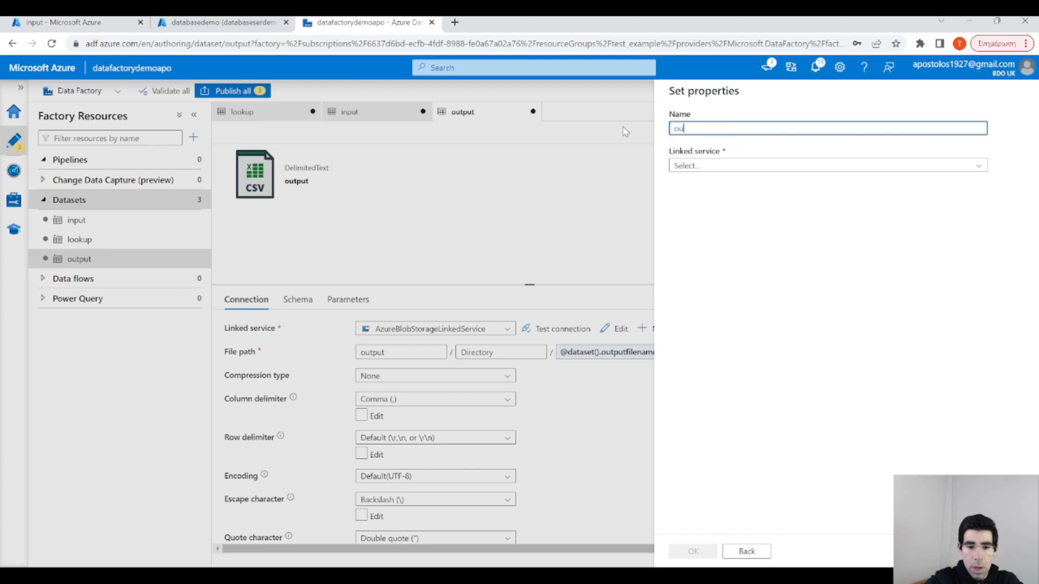
{"action": "type", "text": "tput_table"}
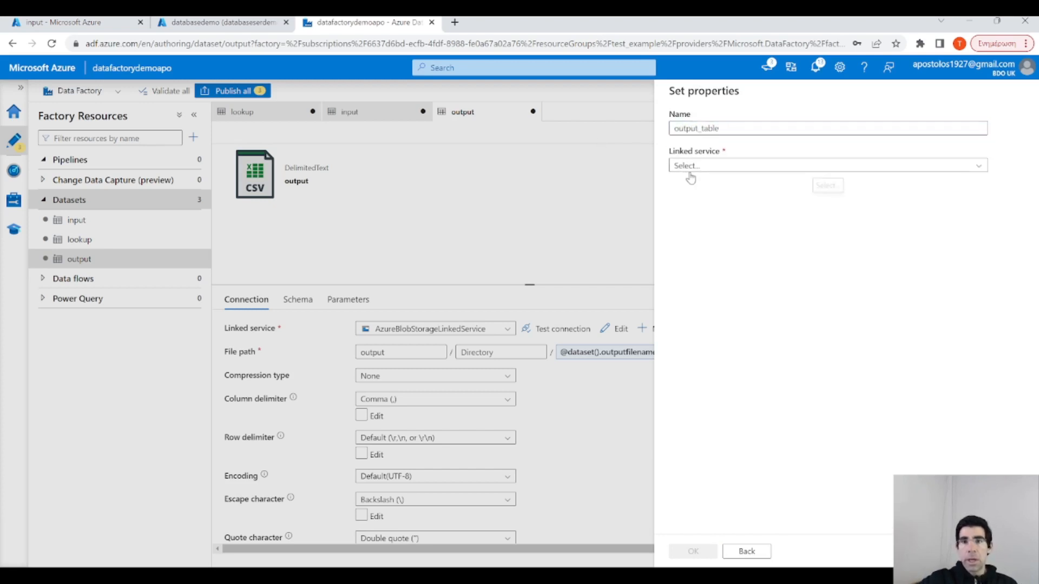
{"action": "left_click", "coordinate": [724, 165]}
{"action": "left_click", "coordinate": [730, 243]}
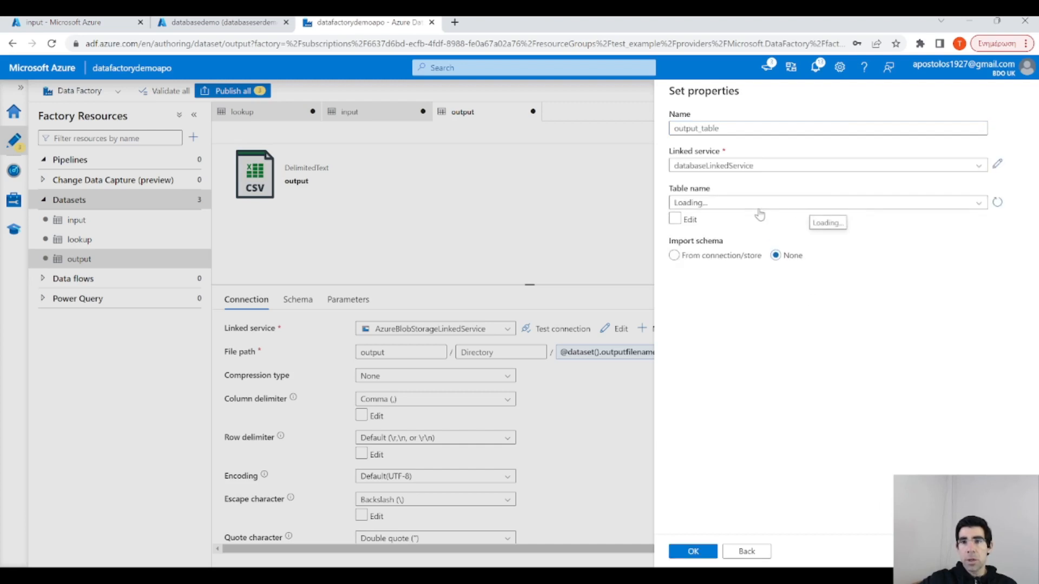
{"action": "left_click", "coordinate": [759, 209]}
{"action": "left_click", "coordinate": [928, 321]}
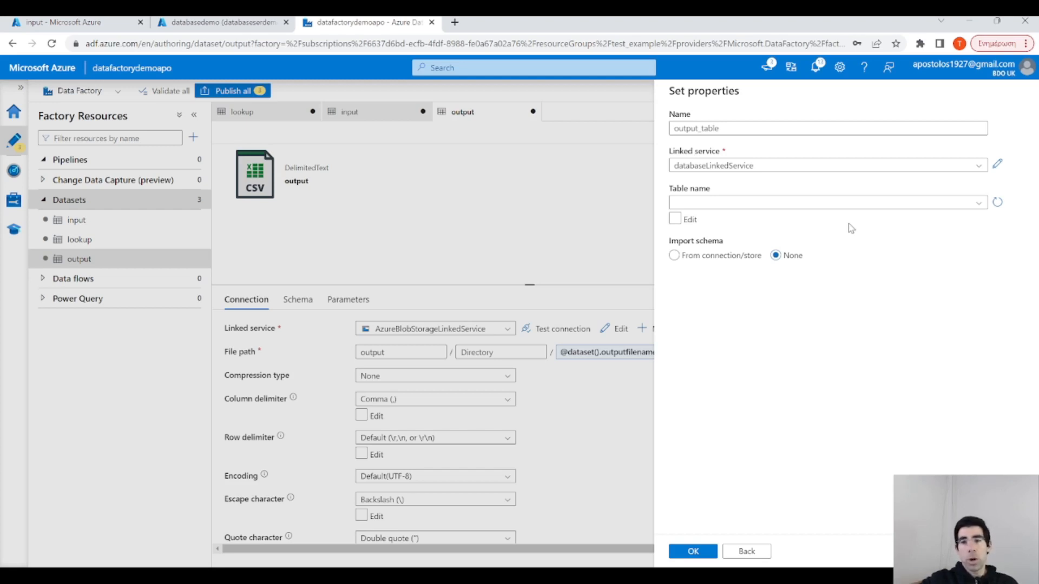
{"action": "left_click", "coordinate": [701, 551]}
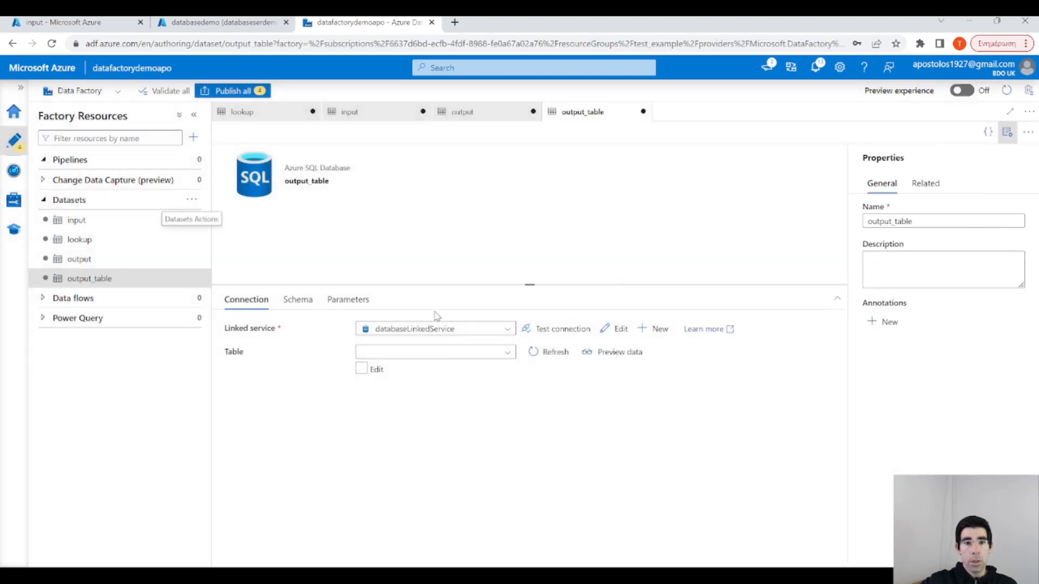
Add a string parameter named tablename to the output_table dataset.
{"action": "left_click", "coordinate": [348, 300]}
{"action": "left_click", "coordinate": [245, 332]}
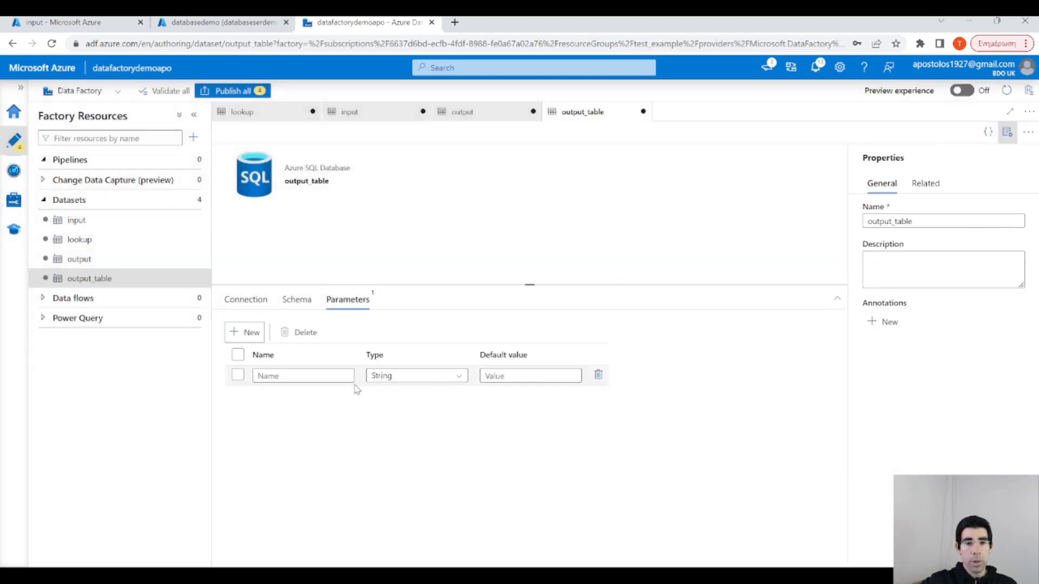
{"action": "left_click", "coordinate": [317, 374]}
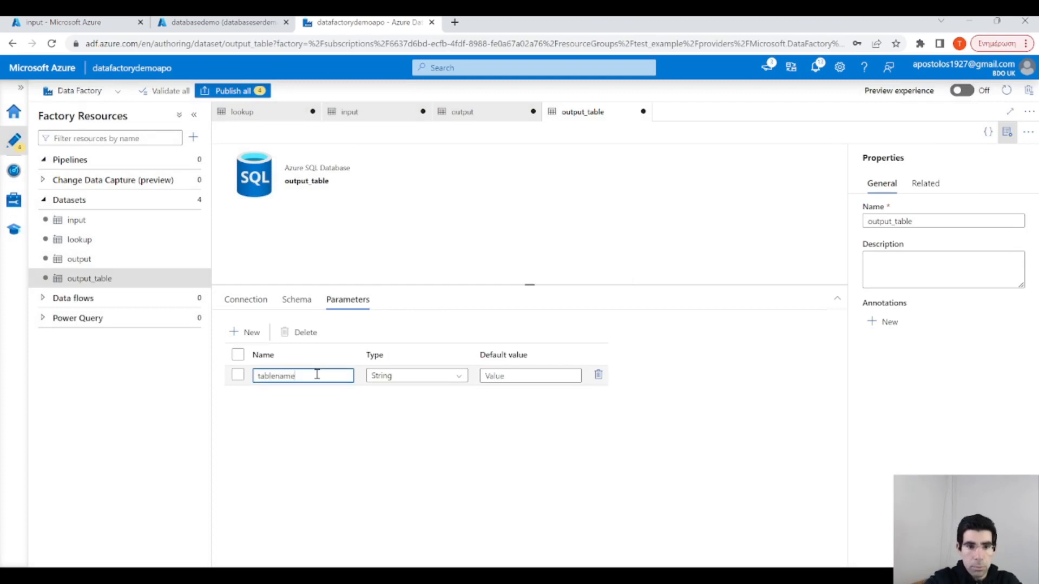
{"action": "left_click", "coordinate": [246, 299]}
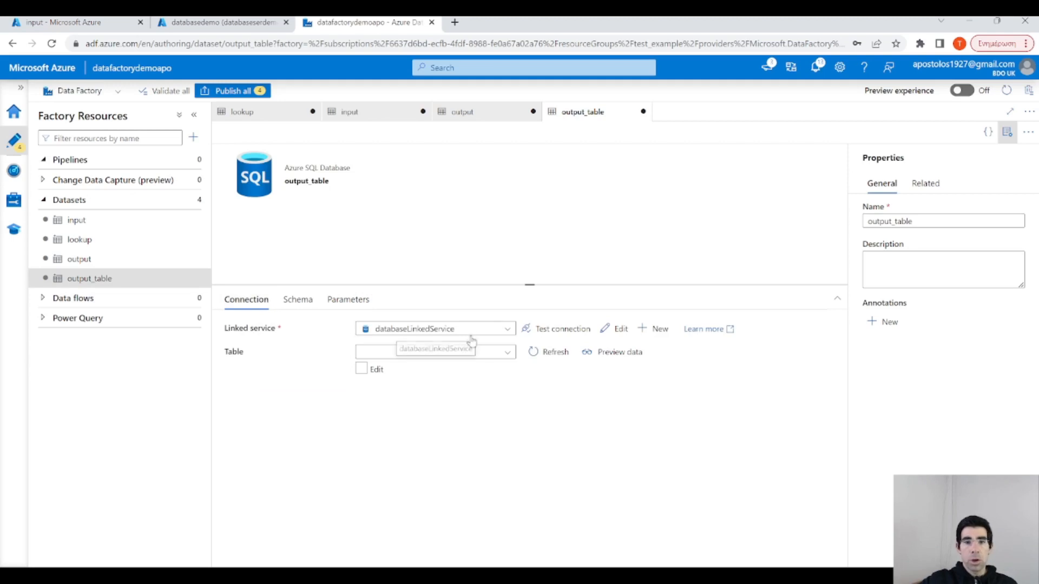
{"action": "left_click", "coordinate": [361, 370]}
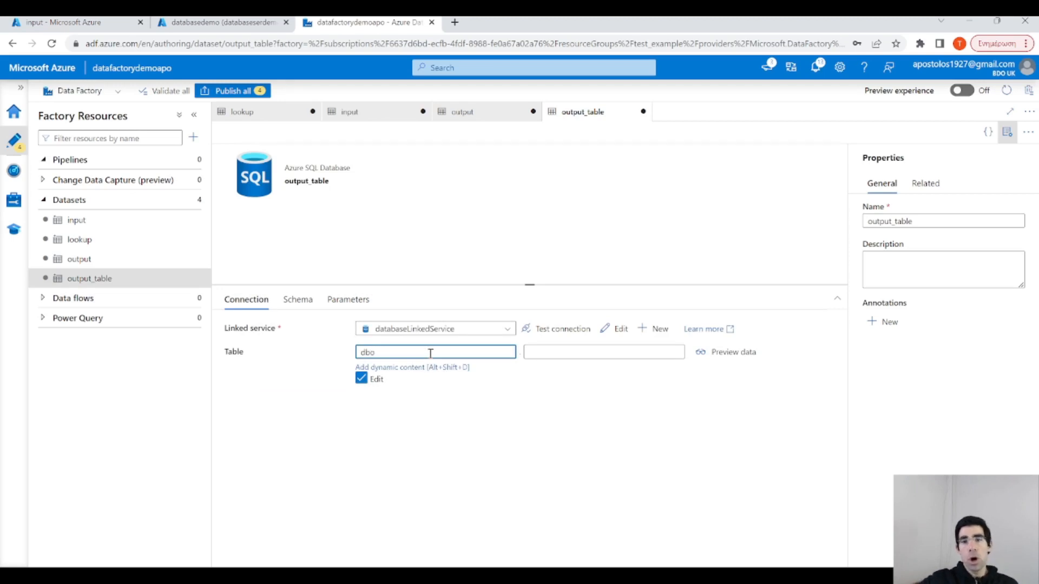
{"action": "type", "text": "dbo"}
{"action": "left_click", "coordinate": [533, 352]}
{"action": "left_click", "coordinate": [411, 353]}
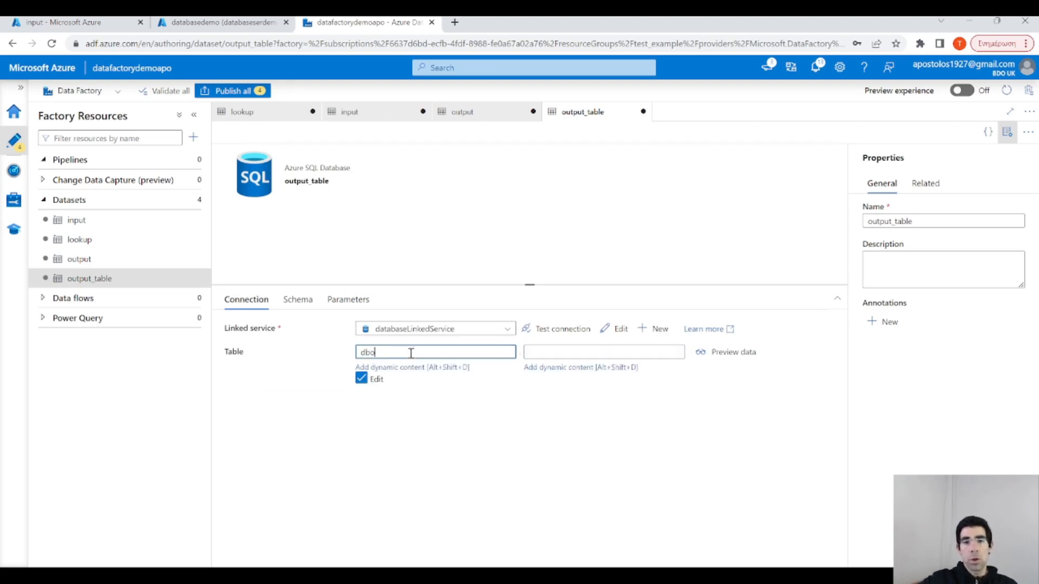
{"action": "left_click", "coordinate": [572, 350]}
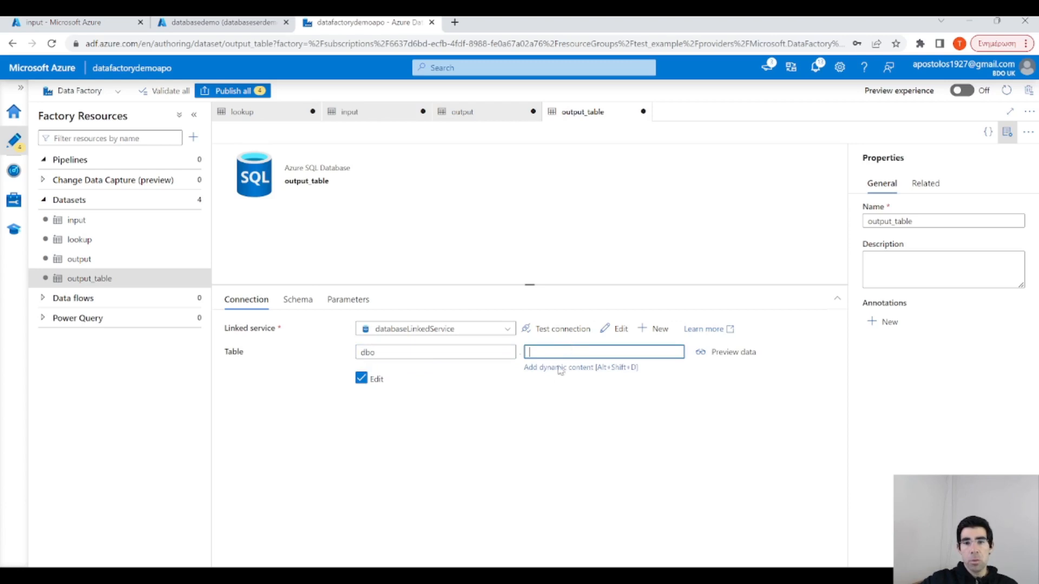
{"action": "left_click", "coordinate": [590, 370]}
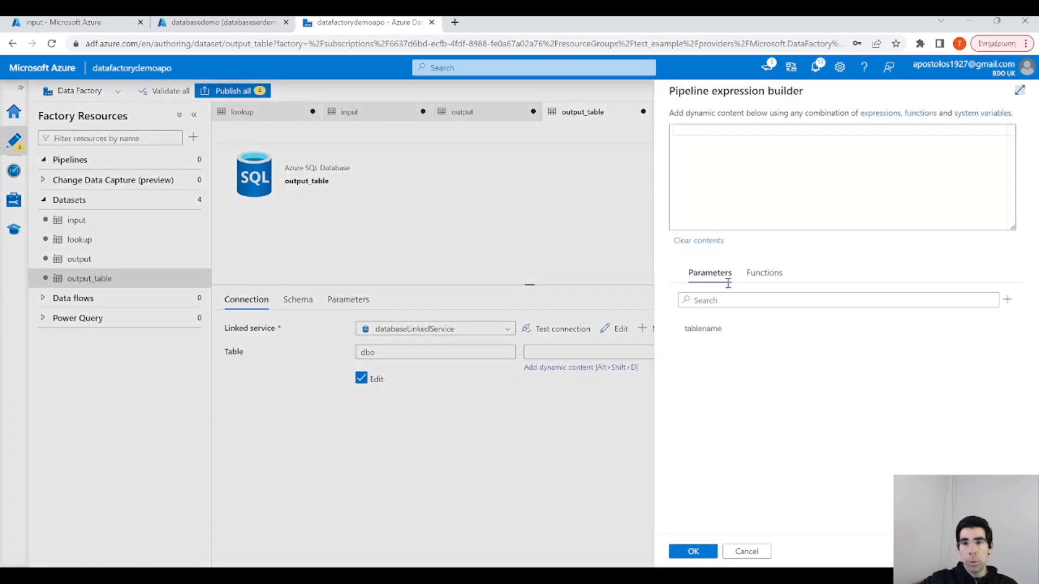
{"action": "left_click", "coordinate": [703, 329]}
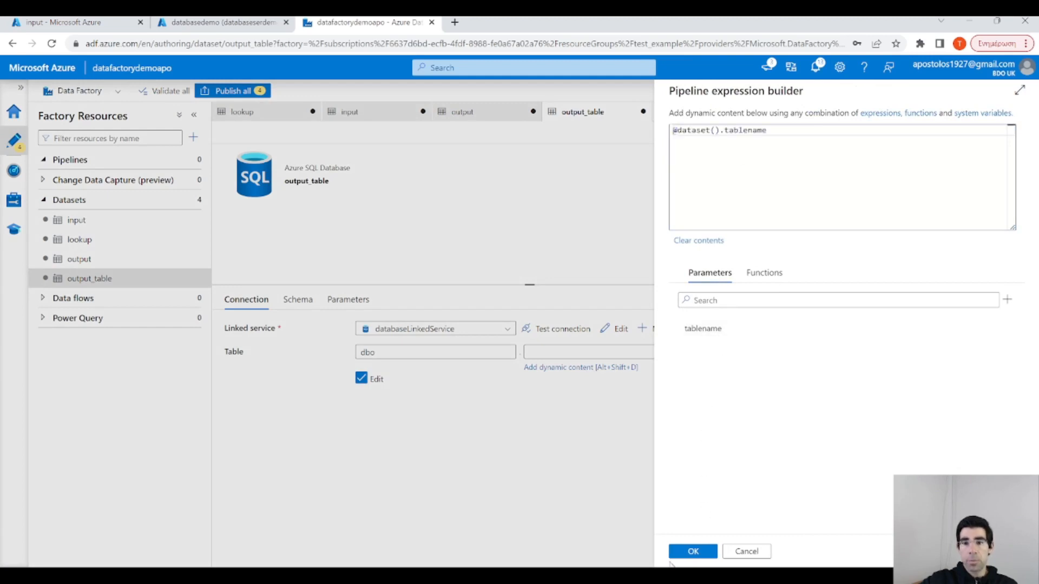
{"action": "left_click", "coordinate": [691, 551]}
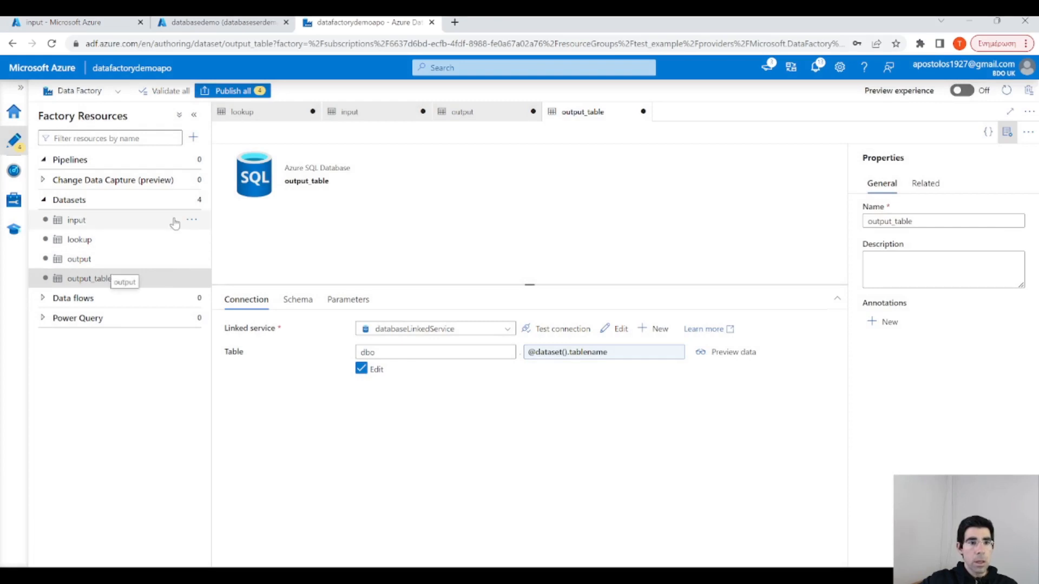
Create a new pipeline and add a Lookup activity to its canvas, renaming the activity as Lookup.
{"action": "left_click", "coordinate": [193, 161]}
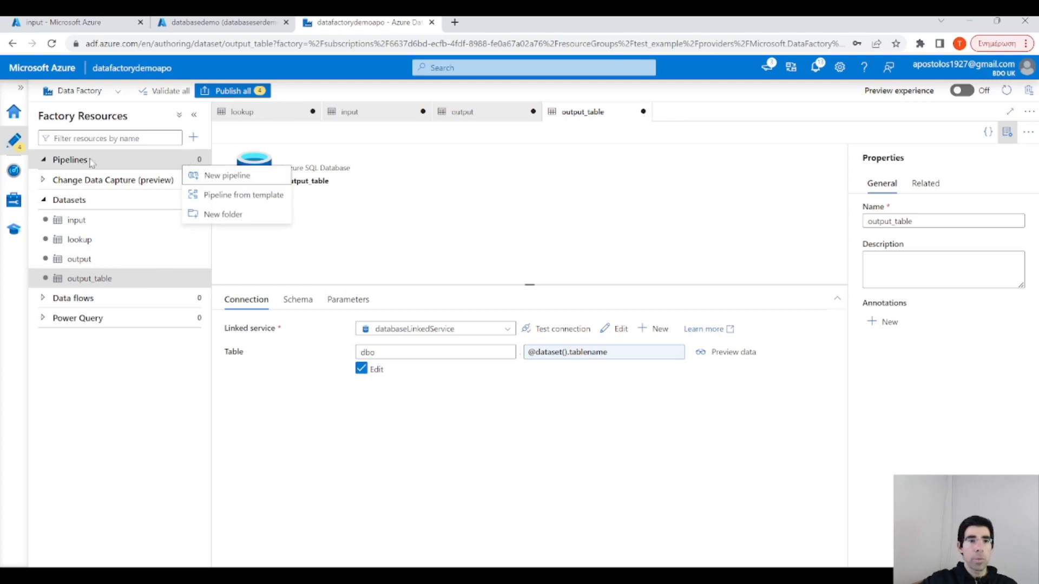
{"action": "left_click", "coordinate": [209, 178]}
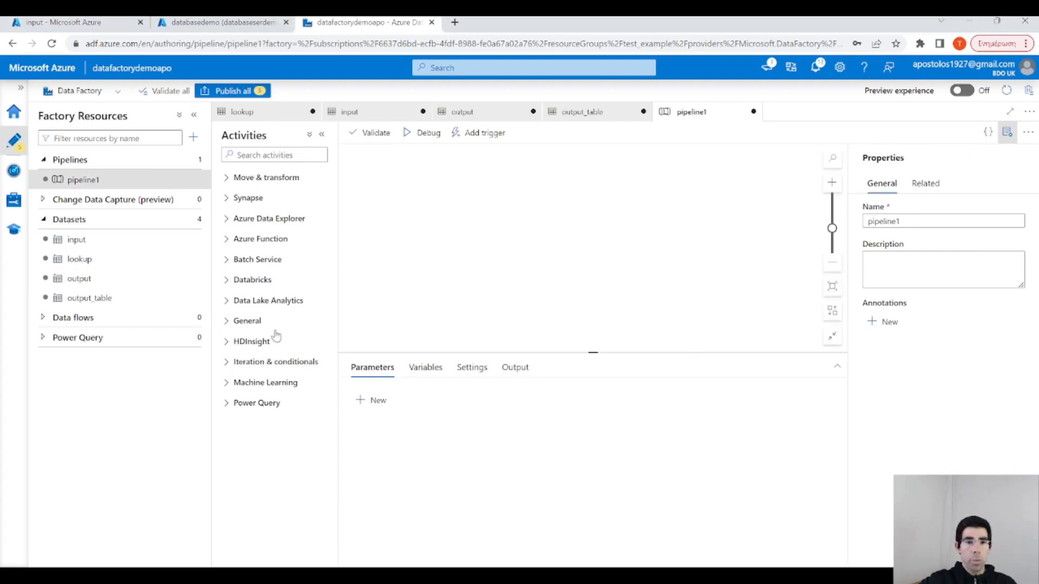
{"action": "left_click", "coordinate": [226, 321]}
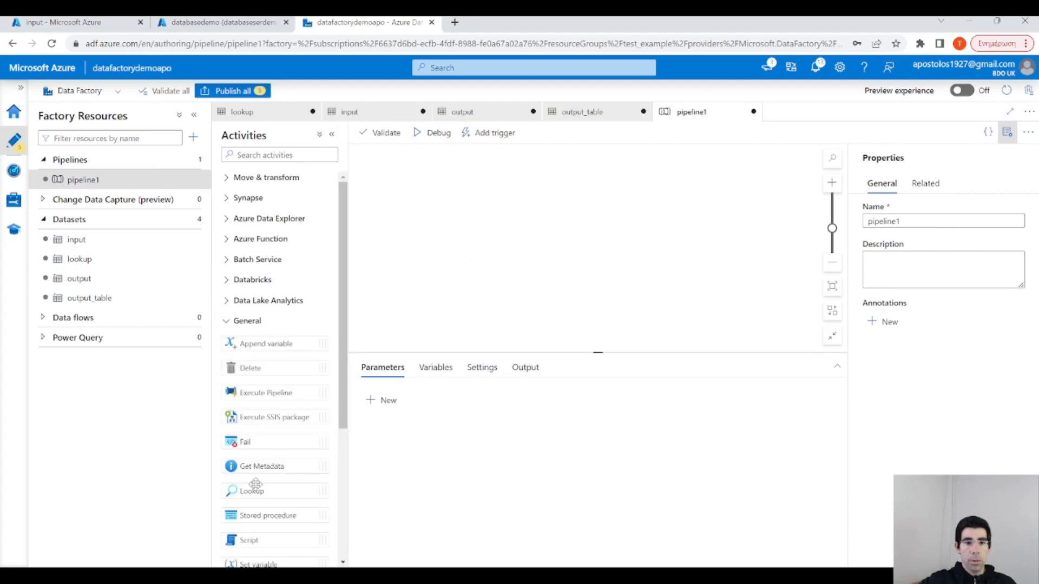
{"action": "left_click_drag", "start_coordinate": [255, 492], "coordinate": [482, 212]}
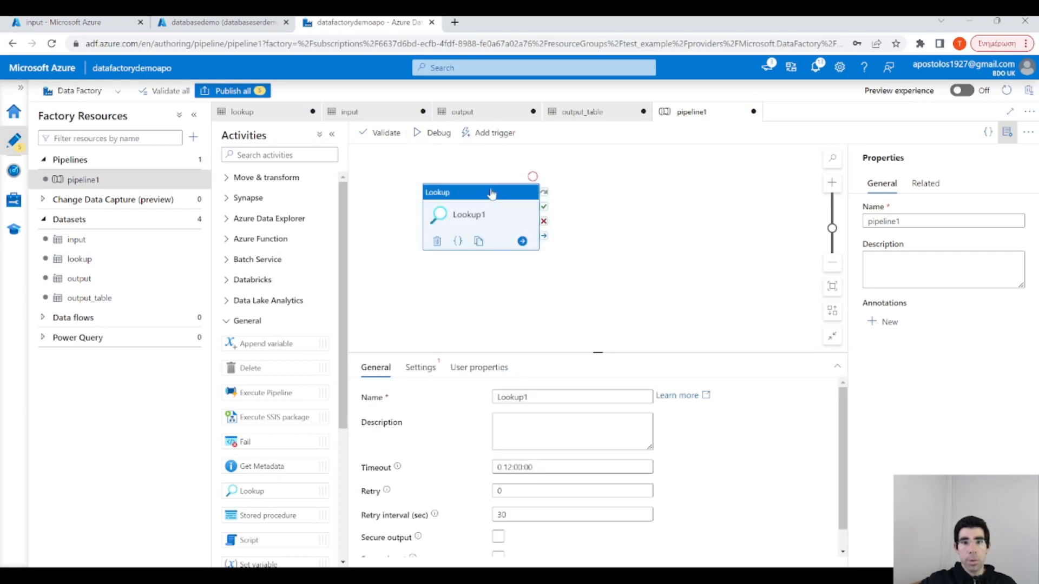
{"action": "double_click", "coordinate": [548, 401]}
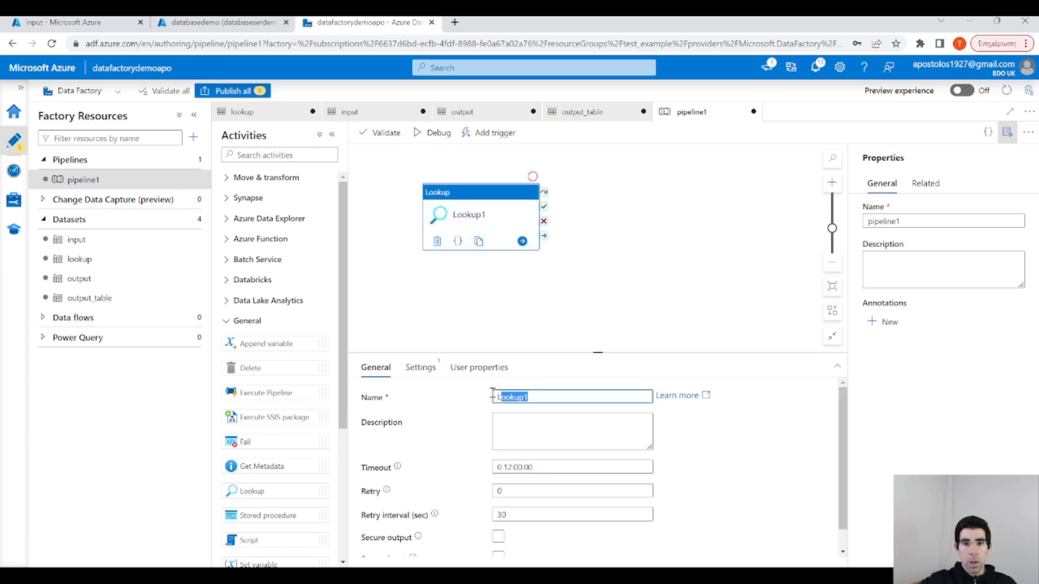
{"action": "left_click", "coordinate": [569, 397]}
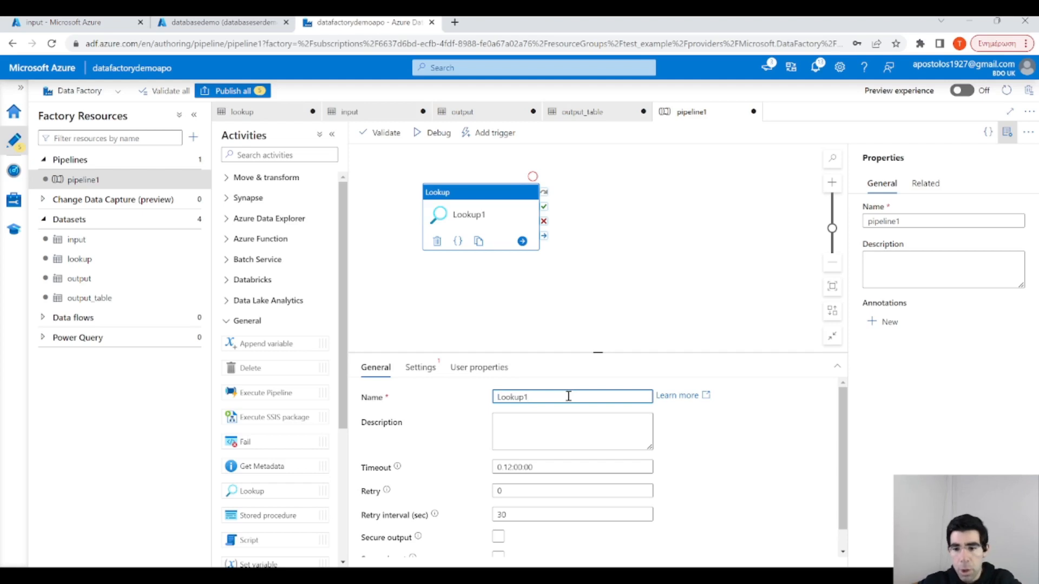
Set the Lookup activity's source dataset to lookup and preview its data.
{"action": "left_click", "coordinate": [421, 368]}
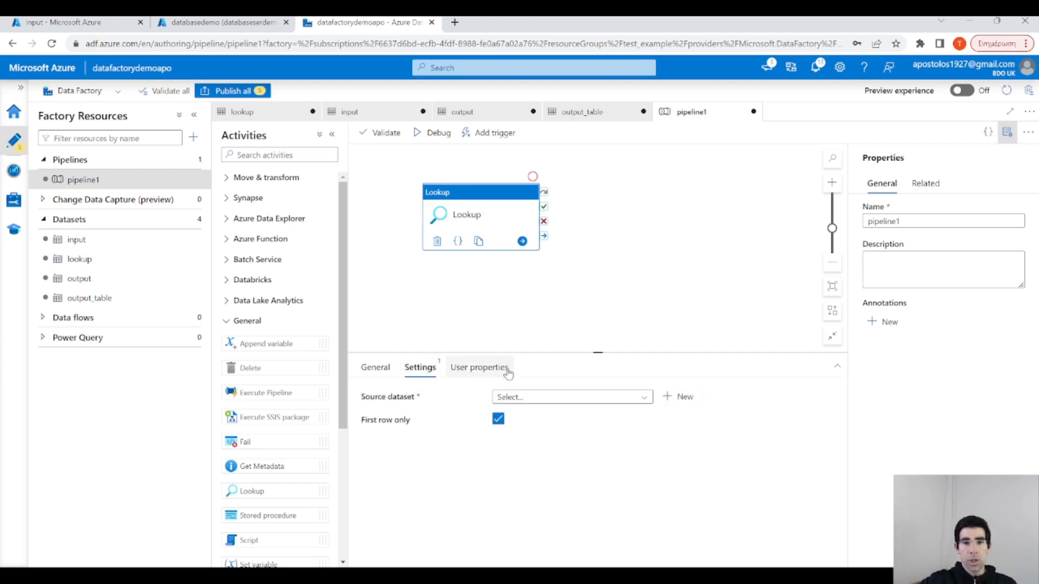
{"action": "left_click", "coordinate": [559, 397]}
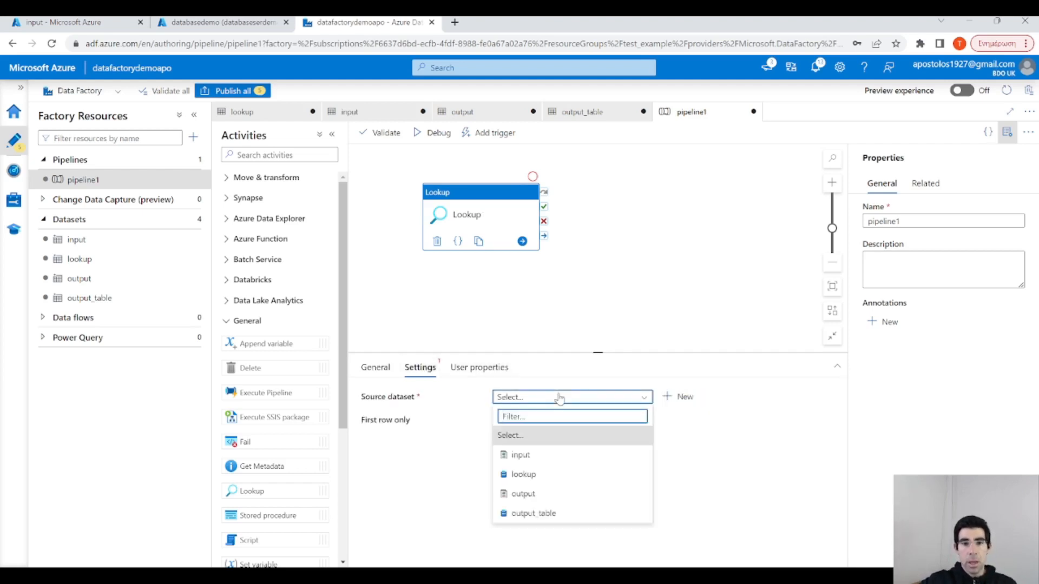
{"action": "left_click", "coordinate": [523, 475]}
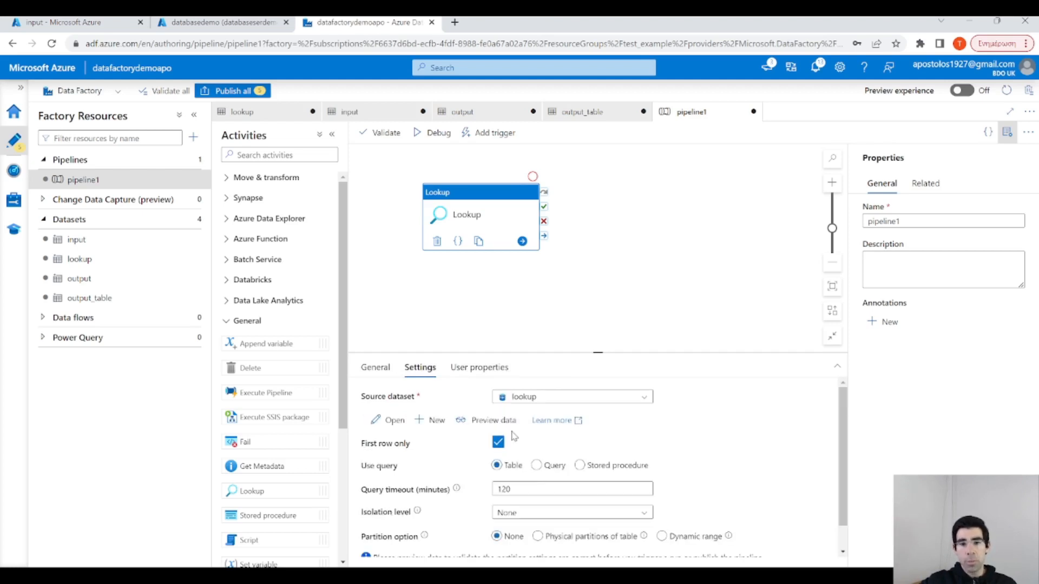
{"action": "left_click", "coordinate": [494, 421]}
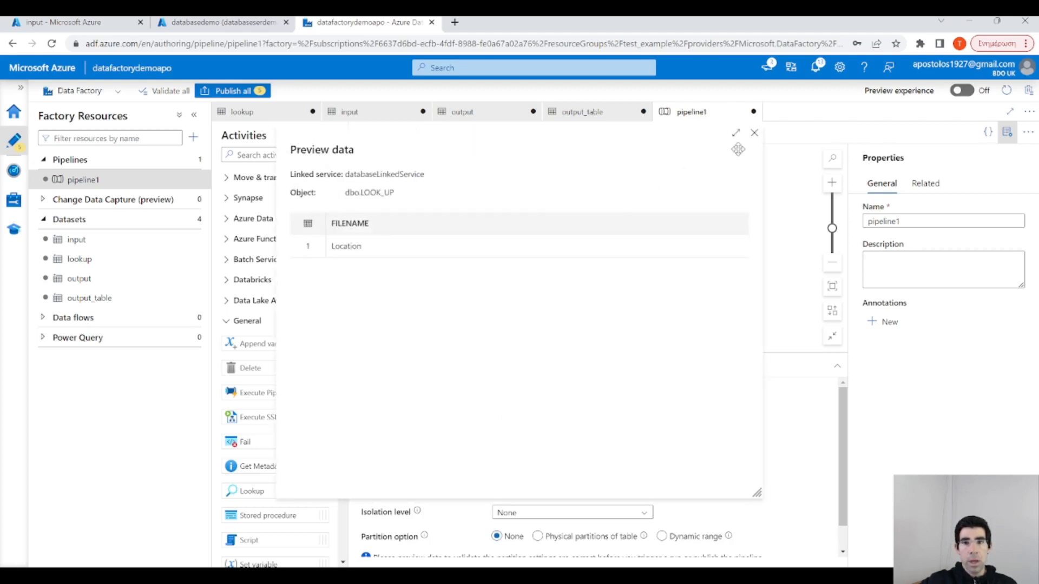
{"action": "left_click", "coordinate": [754, 136]}
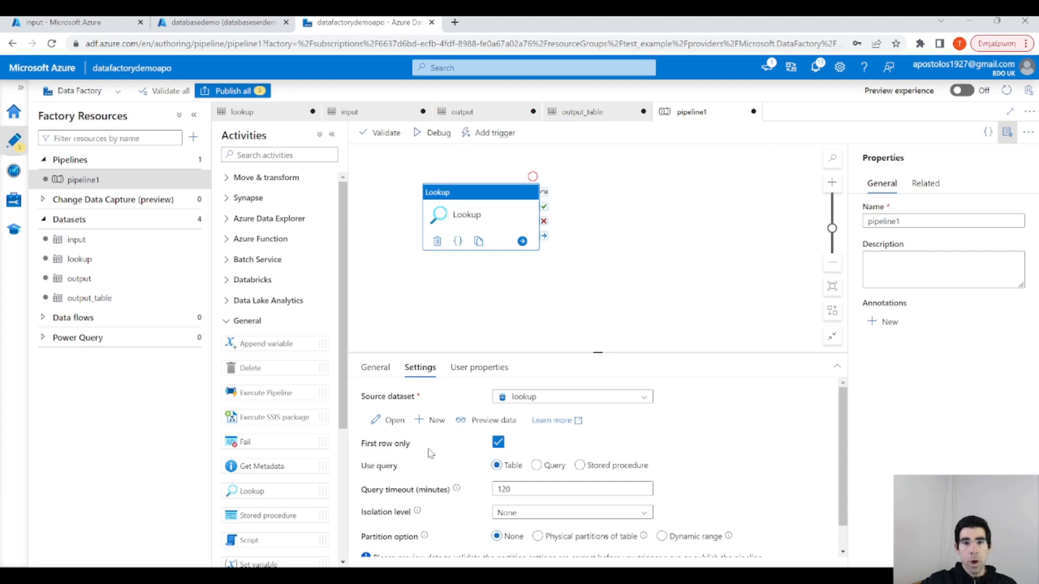
Turn off First row only for the Lookup activity and preview the source data again.
{"action": "mouse_move", "coordinate": [385, 451]}
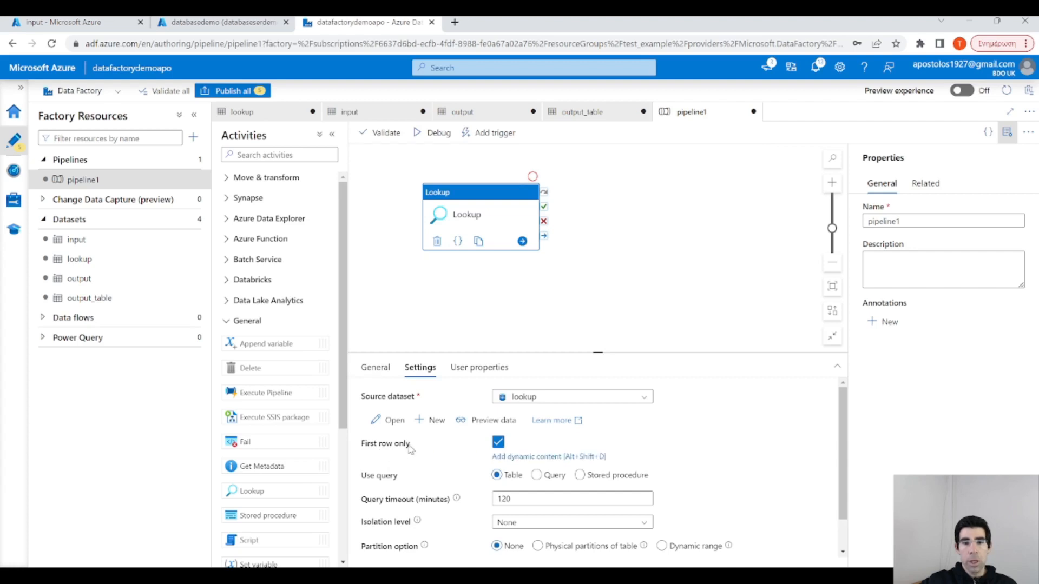
{"action": "left_click", "coordinate": [498, 443]}
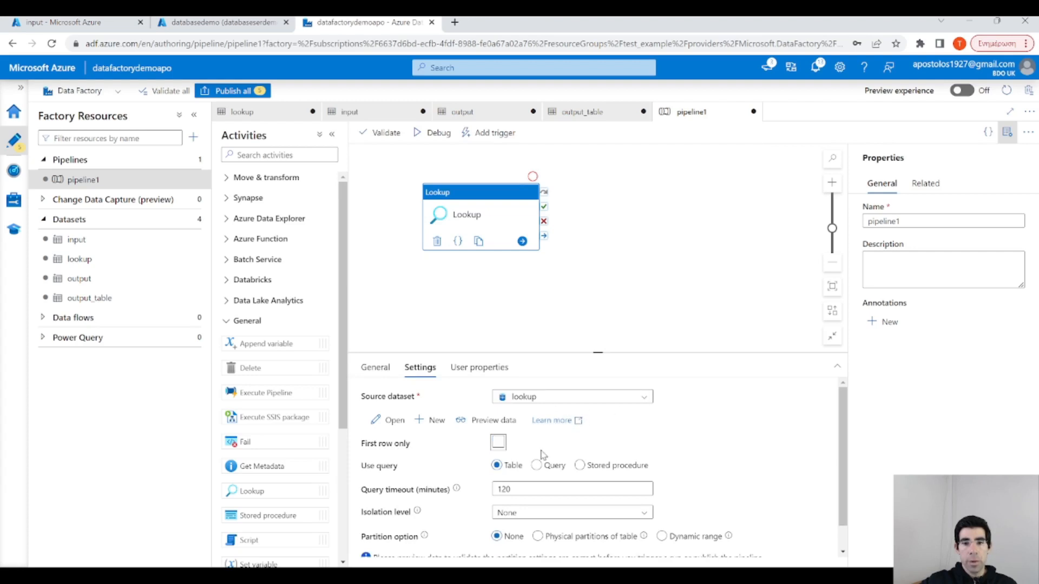
{"action": "left_click", "coordinate": [494, 421]}
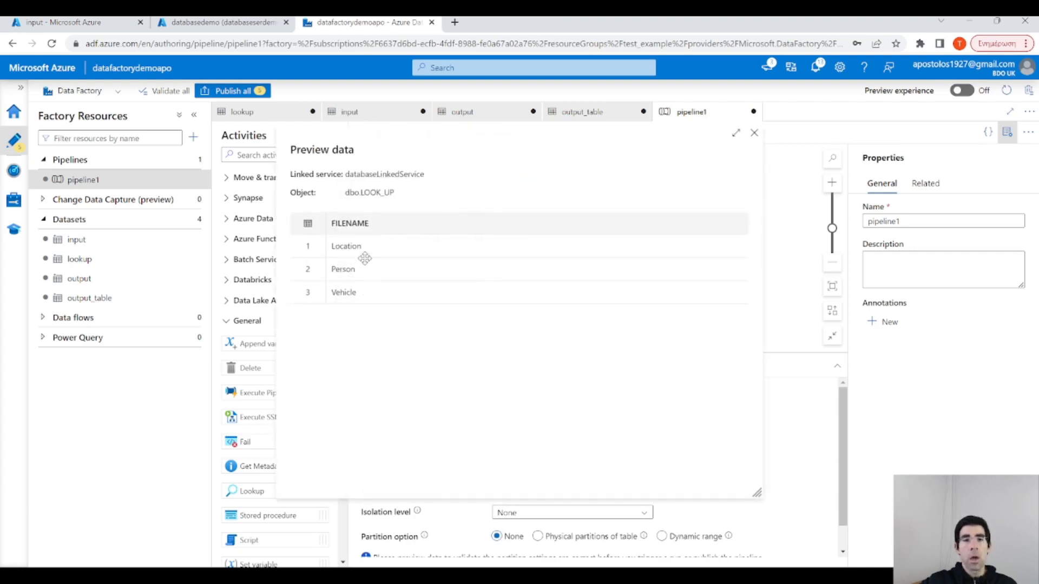
{"action": "left_click", "coordinate": [755, 133]}
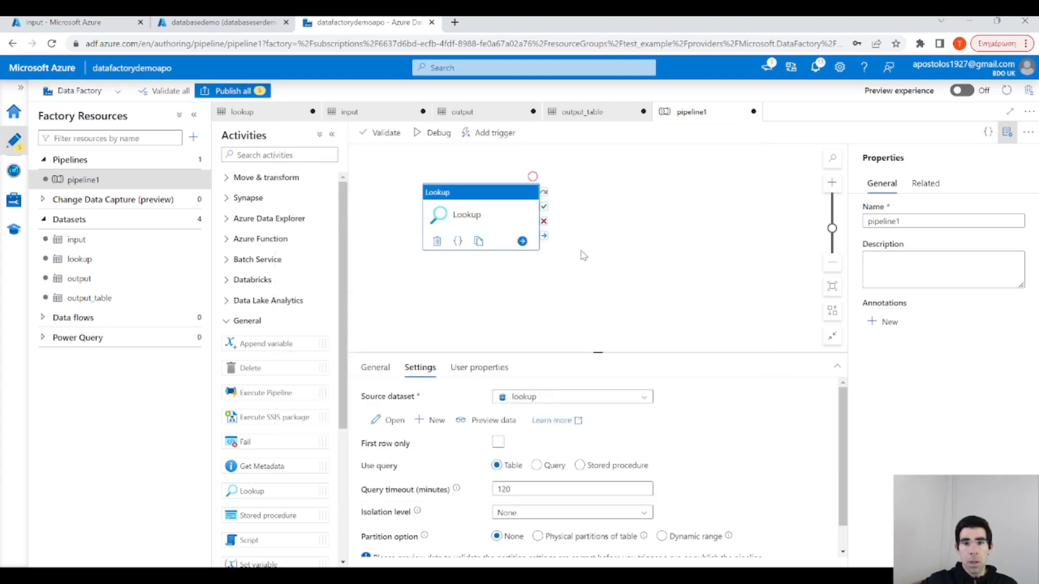
Add a ForEach activity from Iteration & conditionals to the pipeline, to the right of the Lookup activity.
{"action": "left_click_drag", "start_coordinate": [638, 248], "coordinate": [570, 264]}
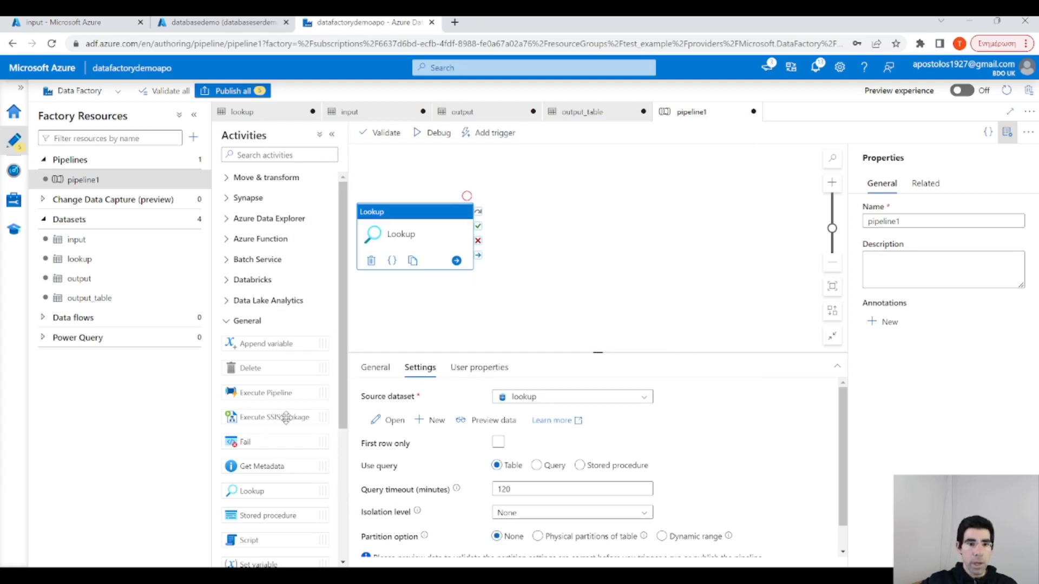
{"action": "scroll", "coordinate": [287, 433], "scroll_direction": "down", "scroll_amount": 3}
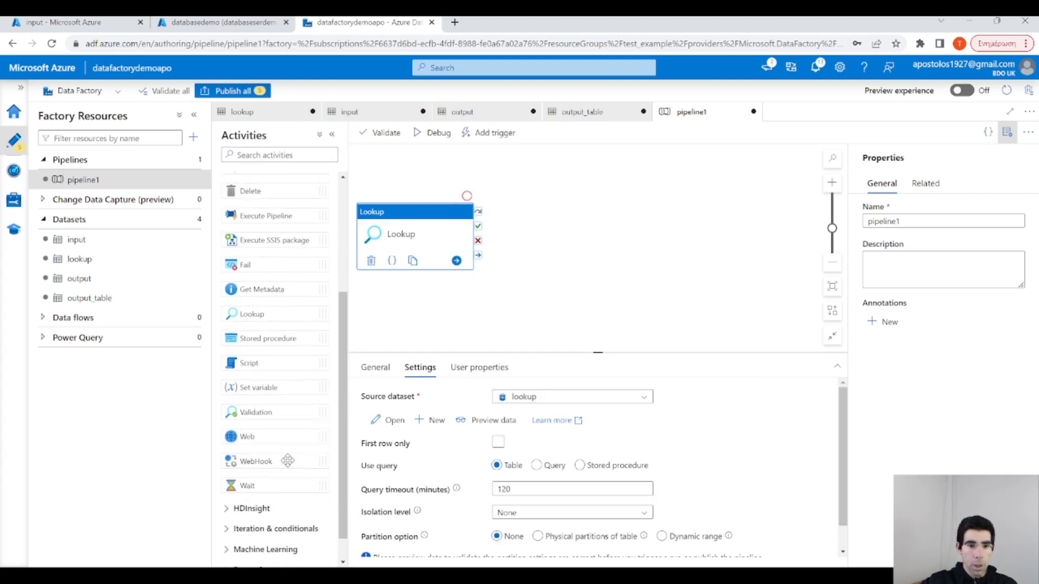
{"action": "scroll", "coordinate": [288, 460], "scroll_direction": "down", "scroll_amount": 1}
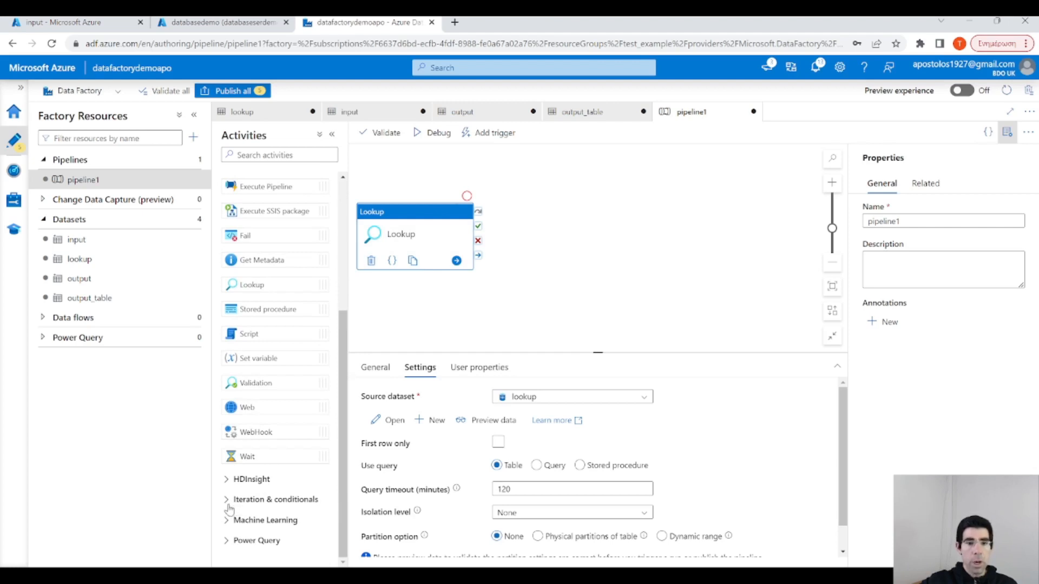
{"action": "left_click", "coordinate": [228, 499]}
{"action": "scroll", "coordinate": [243, 433], "scroll_direction": "down", "scroll_amount": 2}
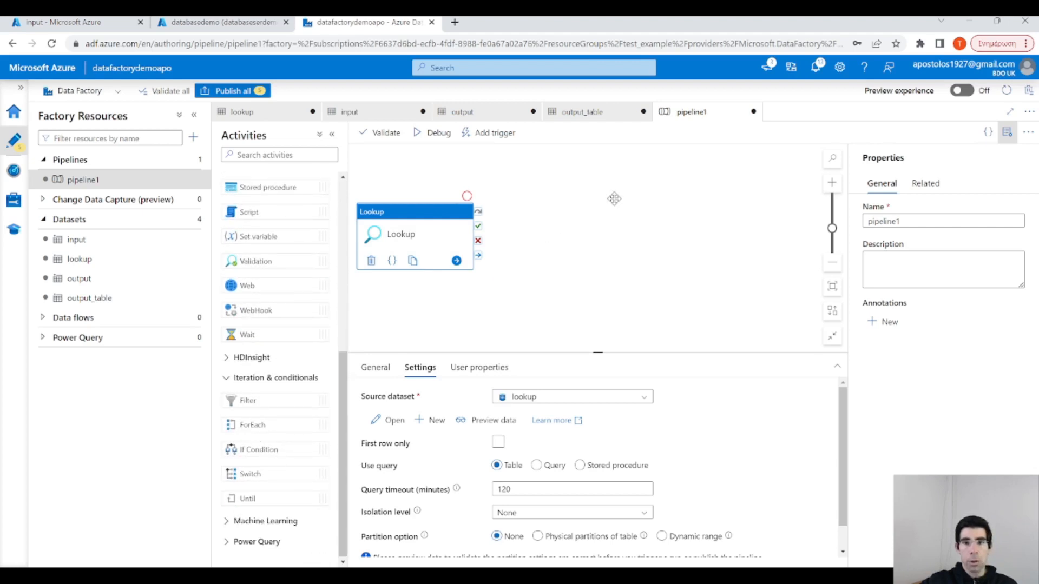
{"action": "left_click_drag", "start_coordinate": [624, 194], "coordinate": [622, 196]}
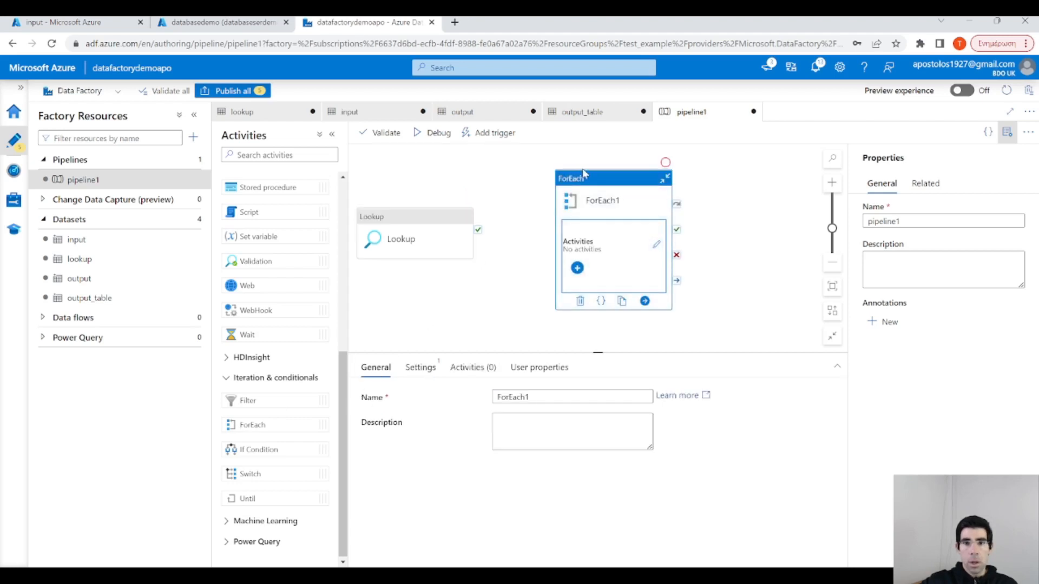
Connect the Lookup activity's success output to the ForEach activity and rename the loop as ForEach.
{"action": "left_click", "coordinate": [481, 229]}
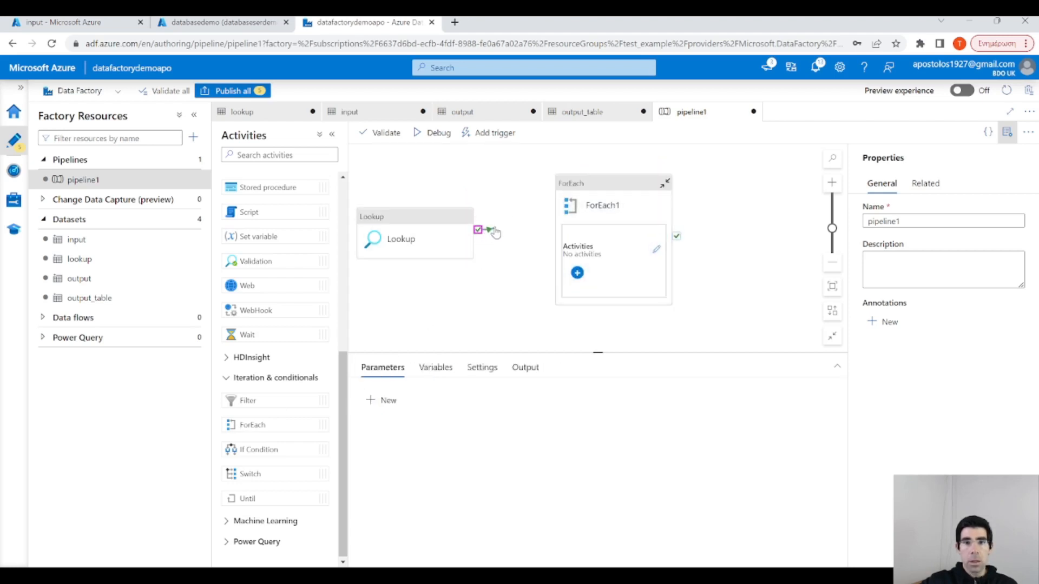
{"action": "left_click_drag", "start_coordinate": [478, 229], "coordinate": [565, 219]}
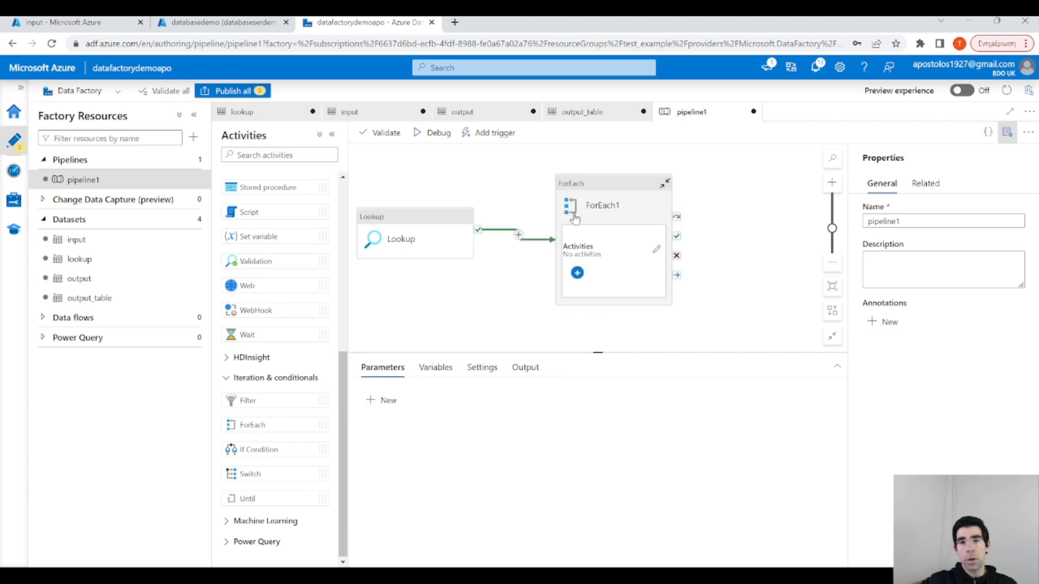
{"action": "left_click", "coordinate": [602, 187]}
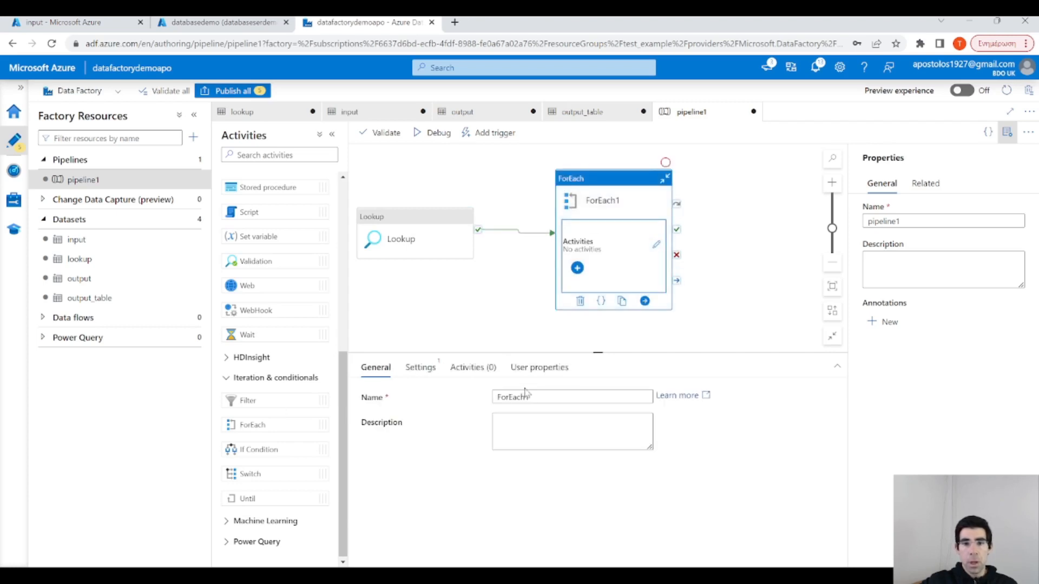
{"action": "left_click", "coordinate": [540, 400]}
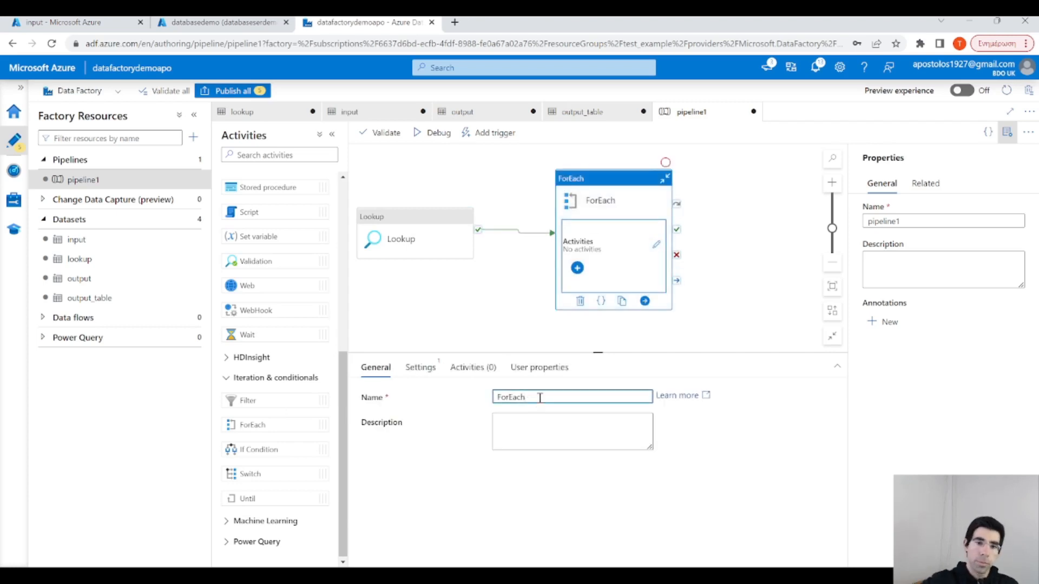
{"action": "left_click", "coordinate": [420, 367]}
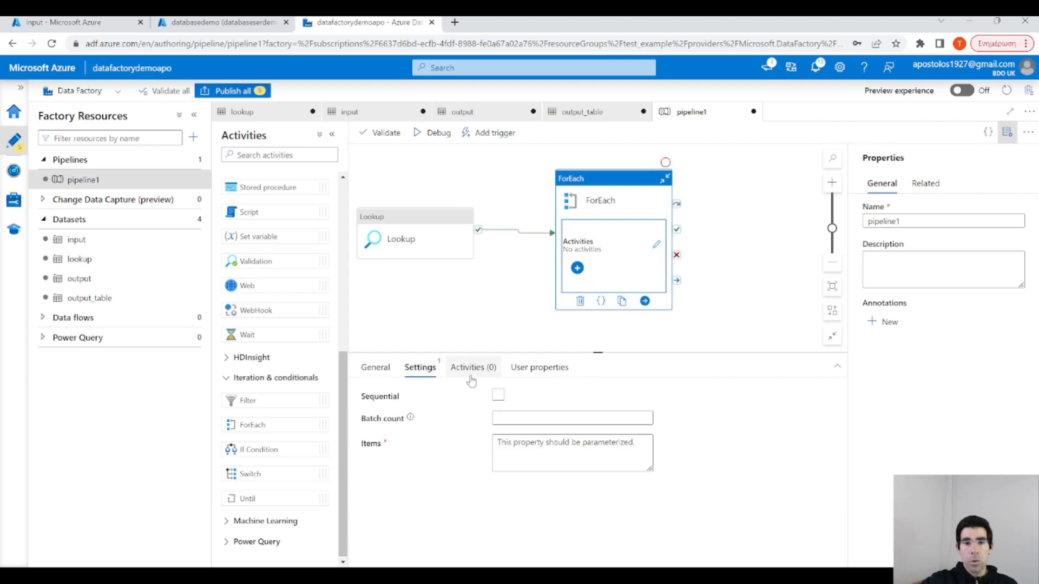
{"action": "left_click", "coordinate": [539, 445]}
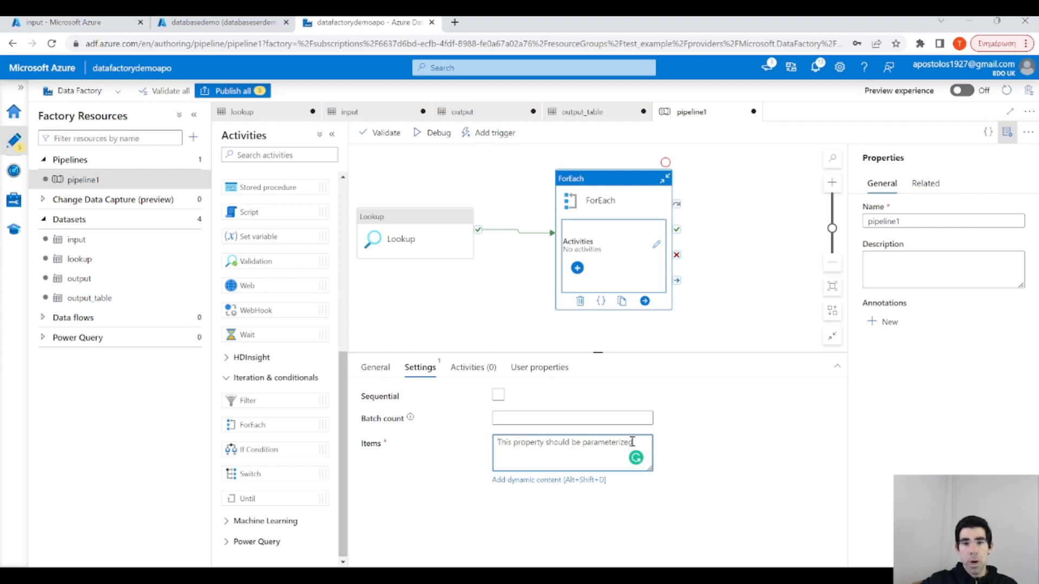
{"action": "left_click", "coordinate": [547, 482]}
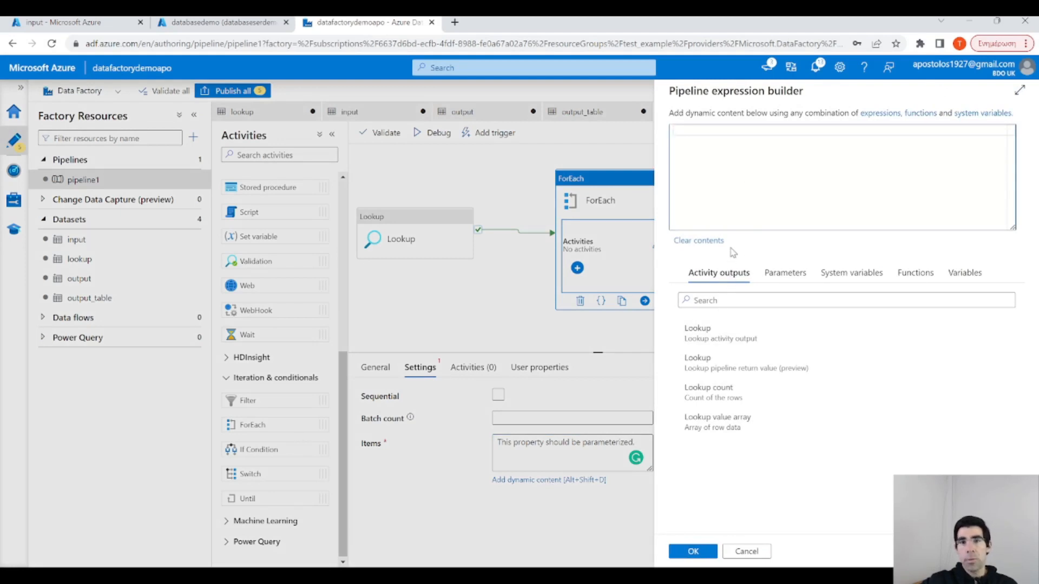
{"action": "left_click", "coordinate": [731, 334]}
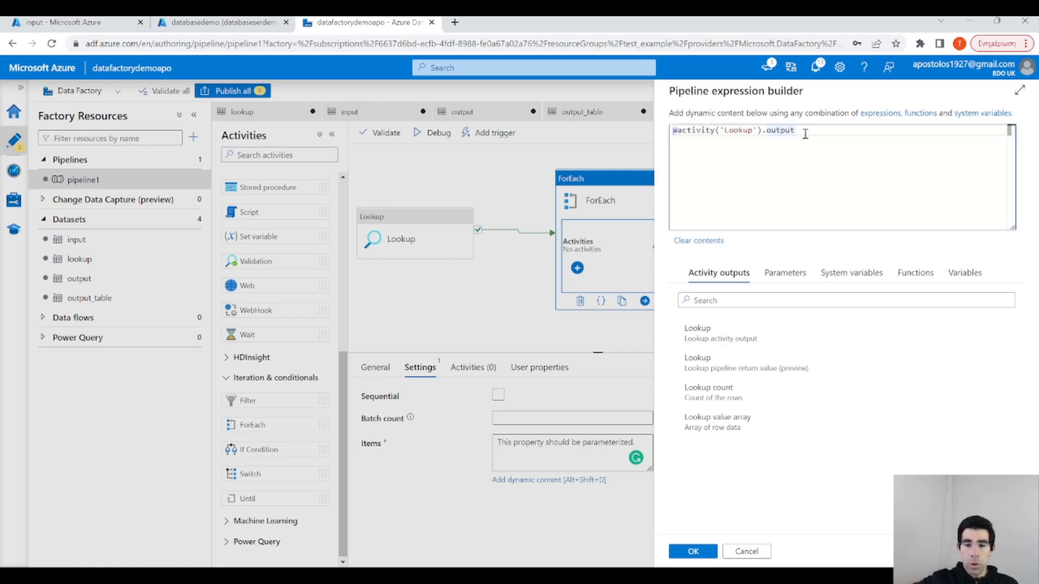
{"action": "type", "text": ".v"}
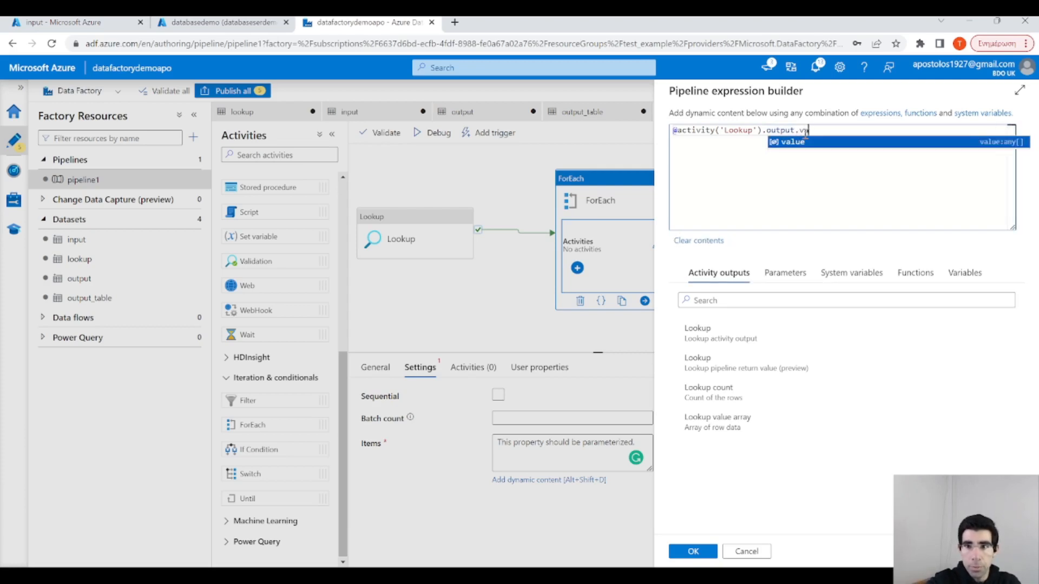
{"action": "key", "text": "Return"}
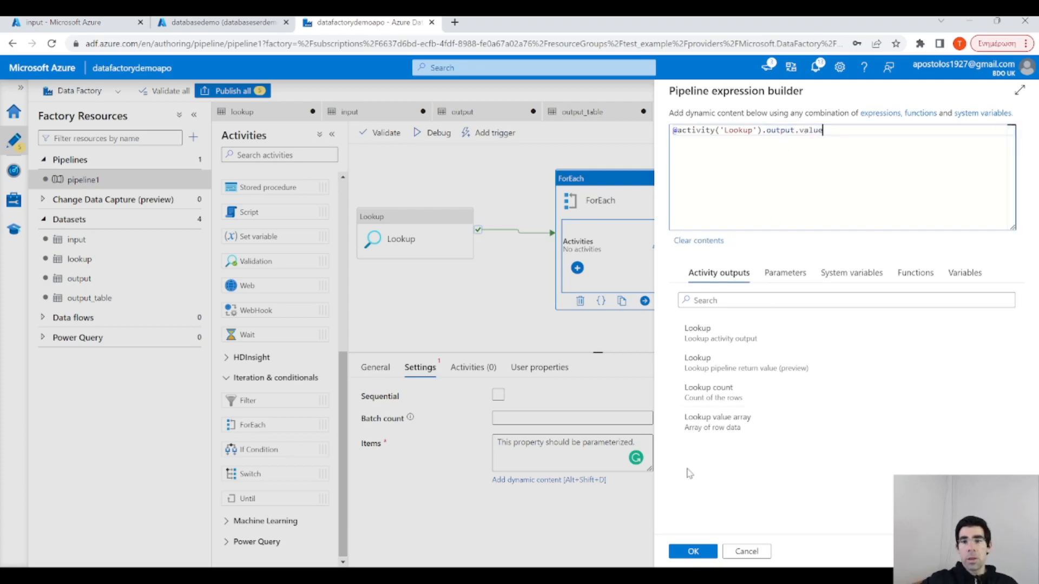
{"action": "left_click", "coordinate": [693, 551]}
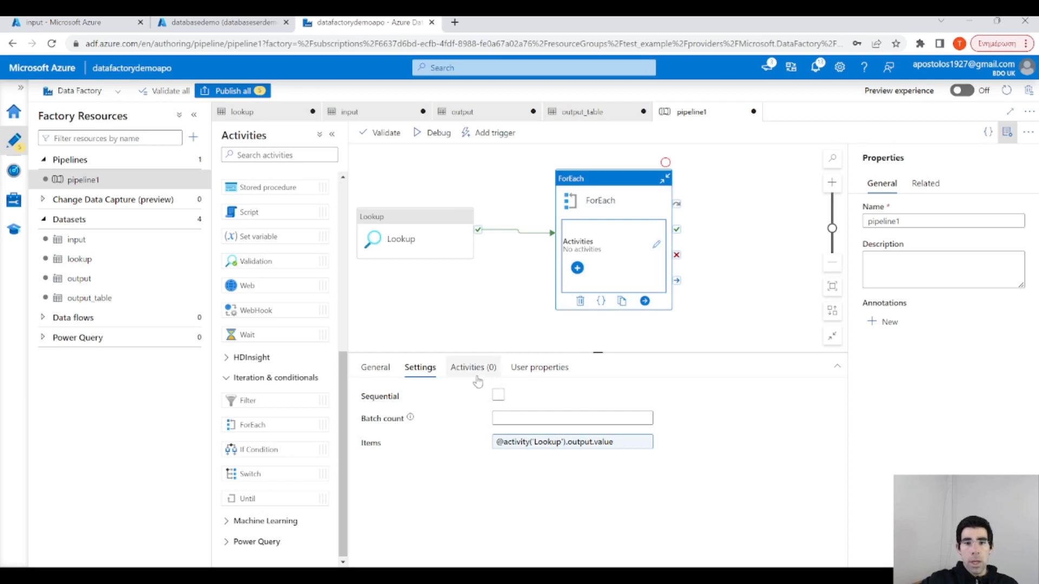
Add an If Condition activity inside the ForEach loop.
{"action": "left_click", "coordinate": [577, 269]}
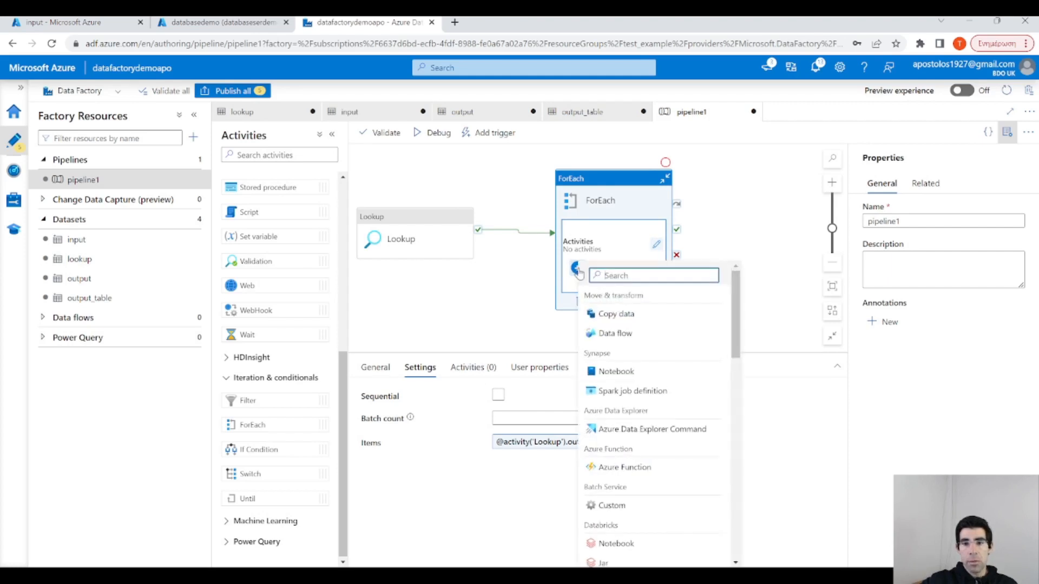
{"action": "scroll", "coordinate": [715, 329], "scroll_direction": "down", "scroll_amount": 5}
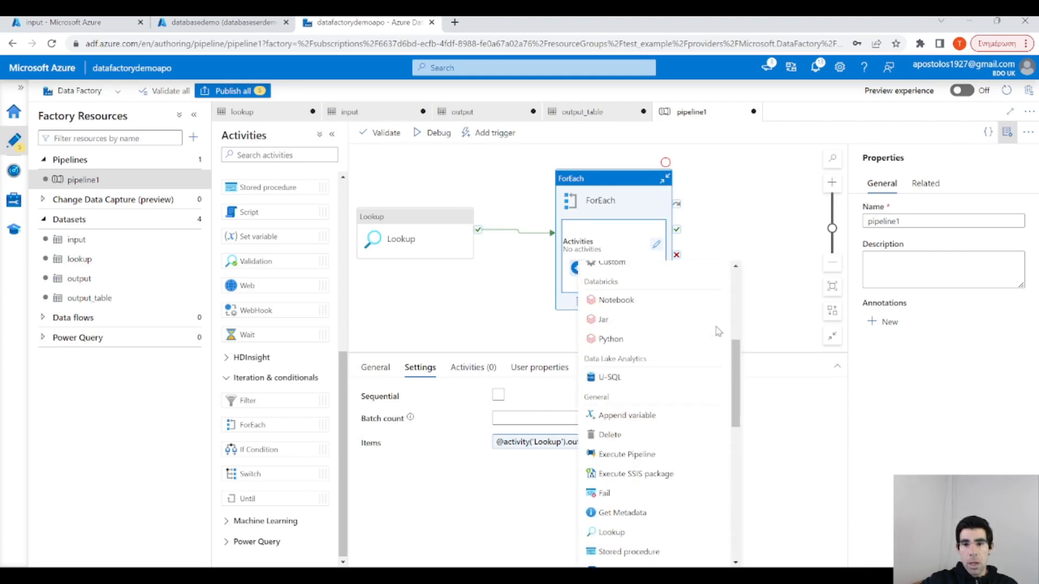
{"action": "scroll", "coordinate": [717, 331], "scroll_direction": "down", "scroll_amount": 5}
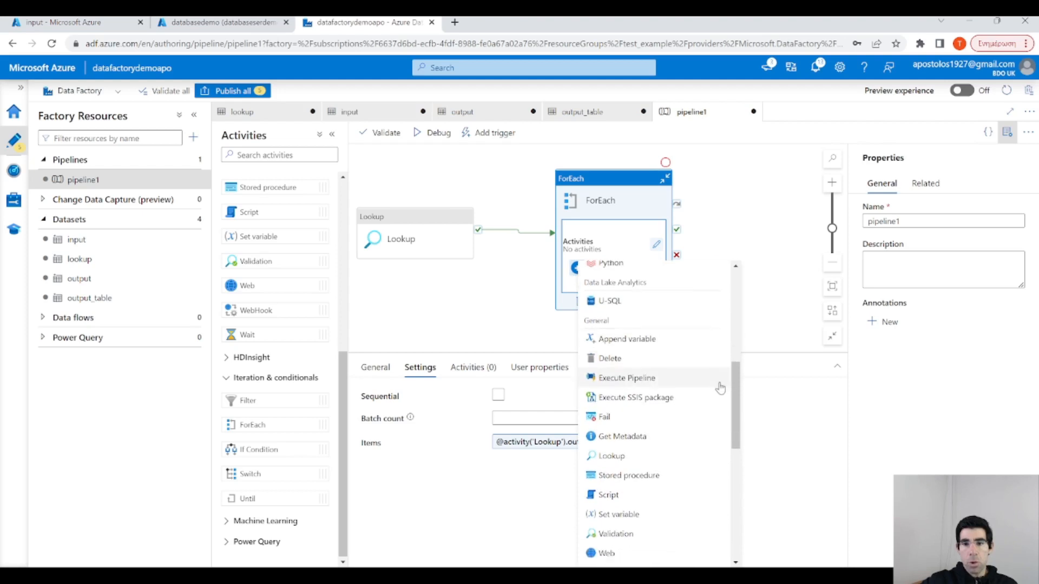
{"action": "scroll", "coordinate": [715, 387], "scroll_direction": "up", "scroll_amount": 3}
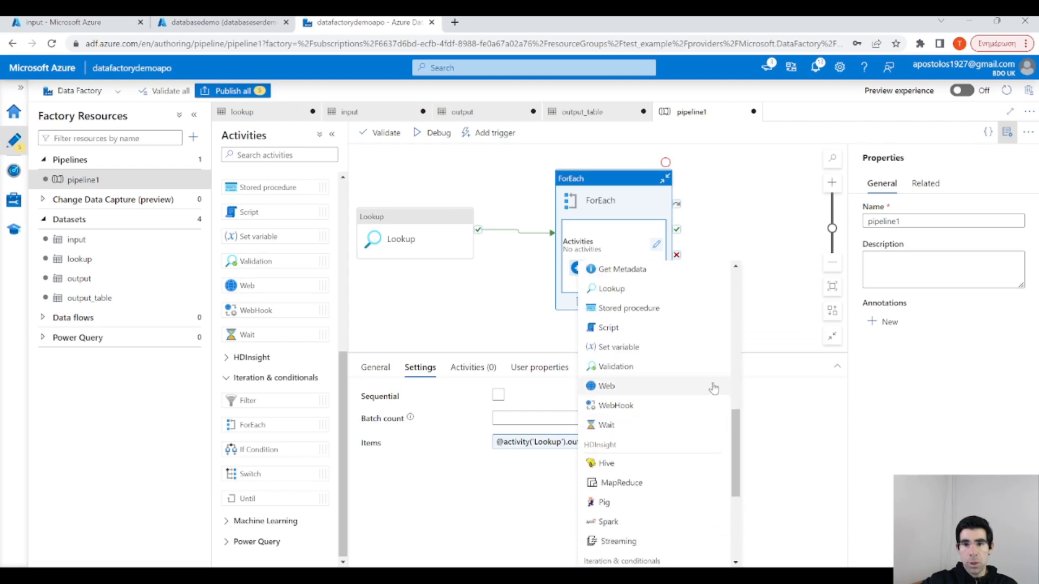
{"action": "scroll", "coordinate": [696, 383], "scroll_direction": "down", "scroll_amount": 5}
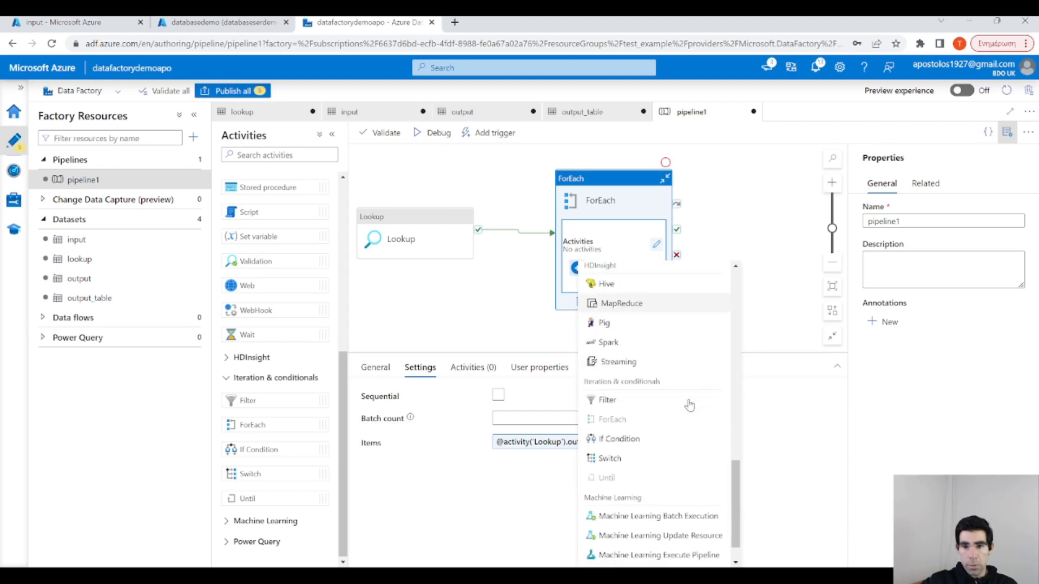
{"action": "left_click", "coordinate": [620, 436]}
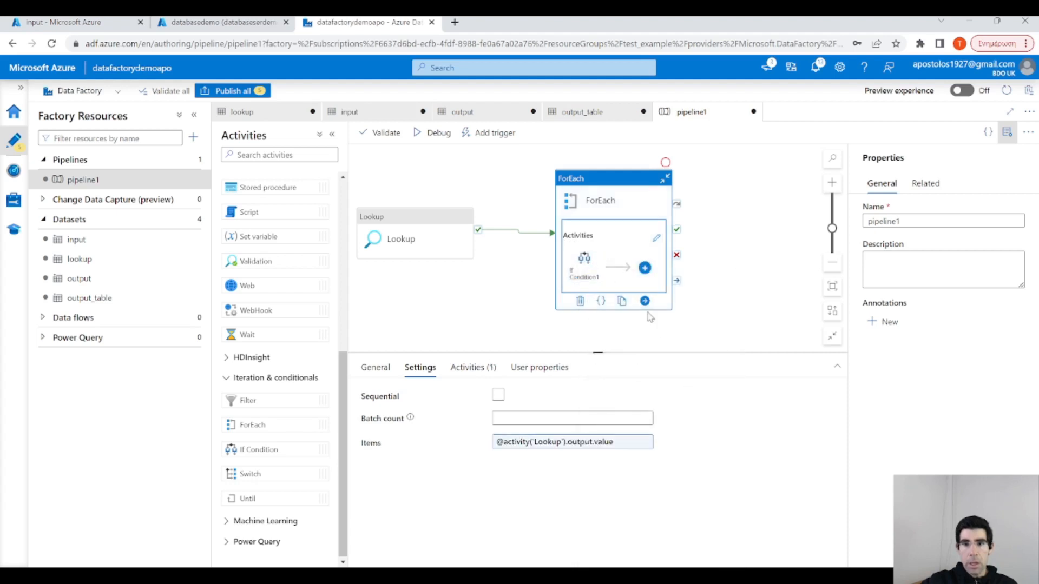
Open the ForEach loop's inner activities and rename the condition activity as If Condition.
{"action": "left_click", "coordinate": [584, 262]}
{"action": "left_click", "coordinate": [655, 242]}
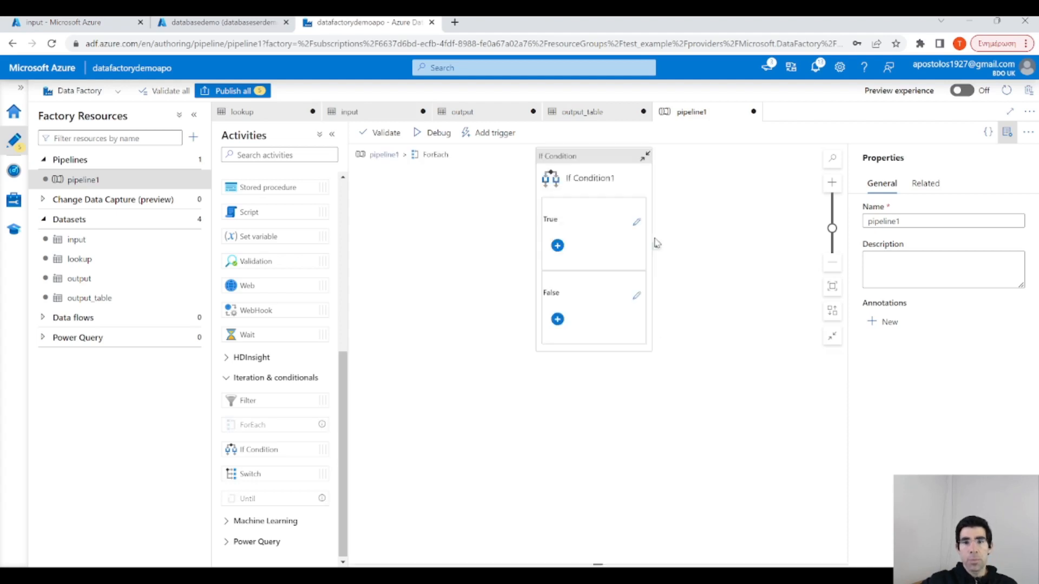
{"action": "left_click", "coordinate": [608, 164]}
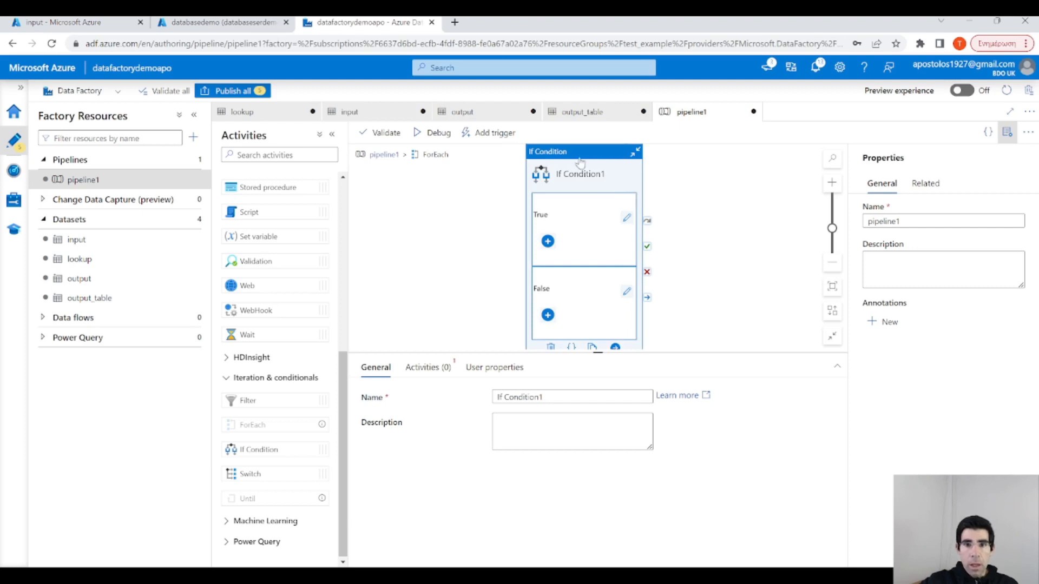
{"action": "left_click", "coordinate": [561, 396]}
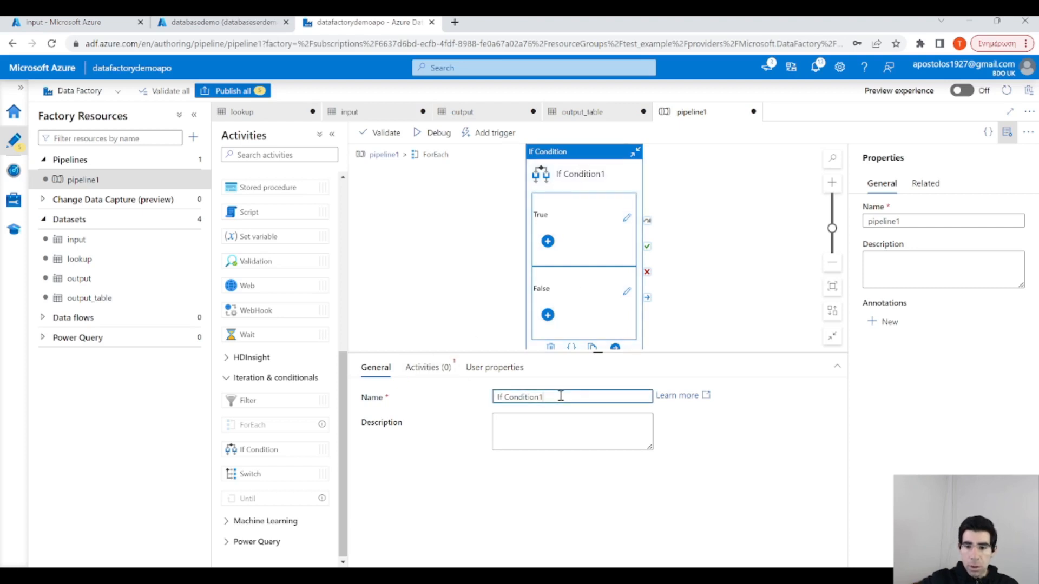
{"action": "left_click", "coordinate": [440, 368]}
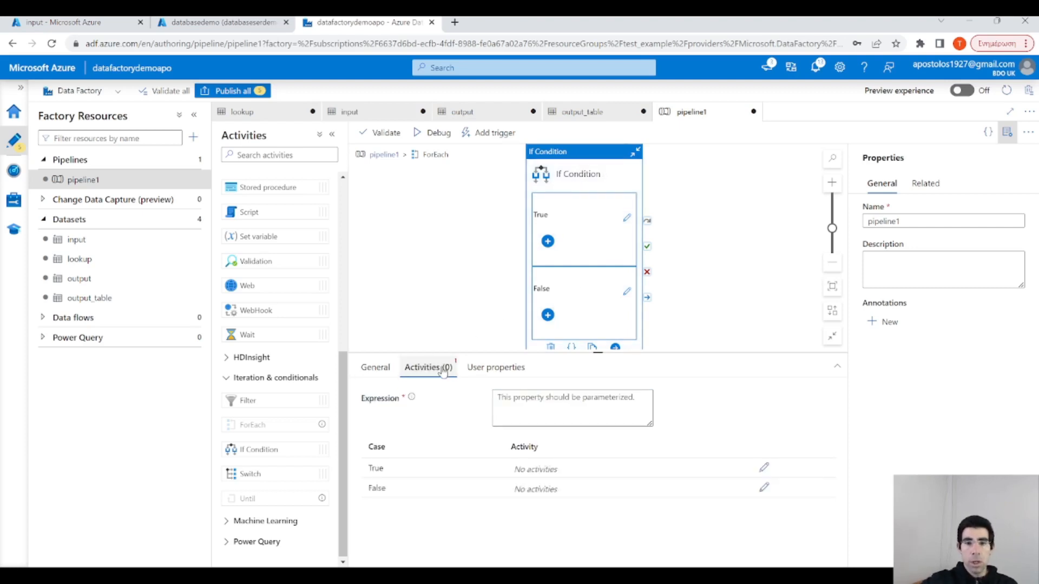
{"action": "left_click", "coordinate": [546, 395]}
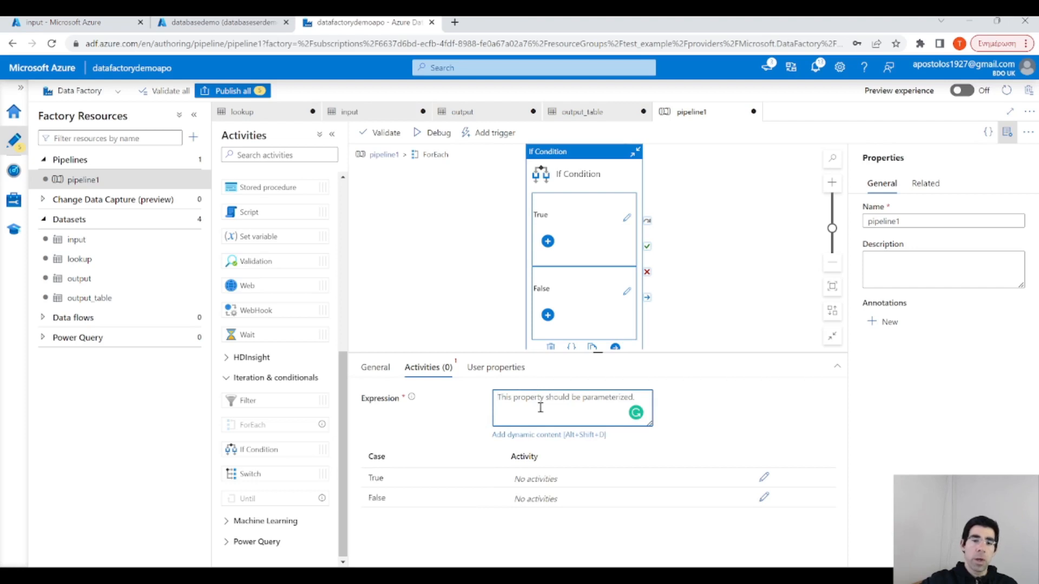
{"action": "left_click", "coordinate": [539, 436]}
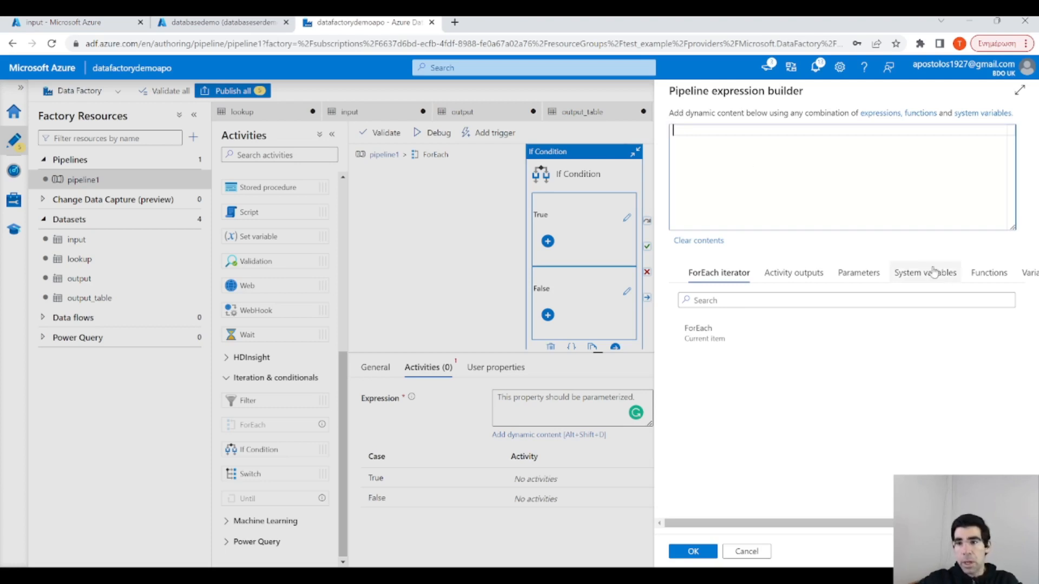
{"action": "left_click", "coordinate": [990, 274]}
{"action": "left_click", "coordinate": [772, 301]}
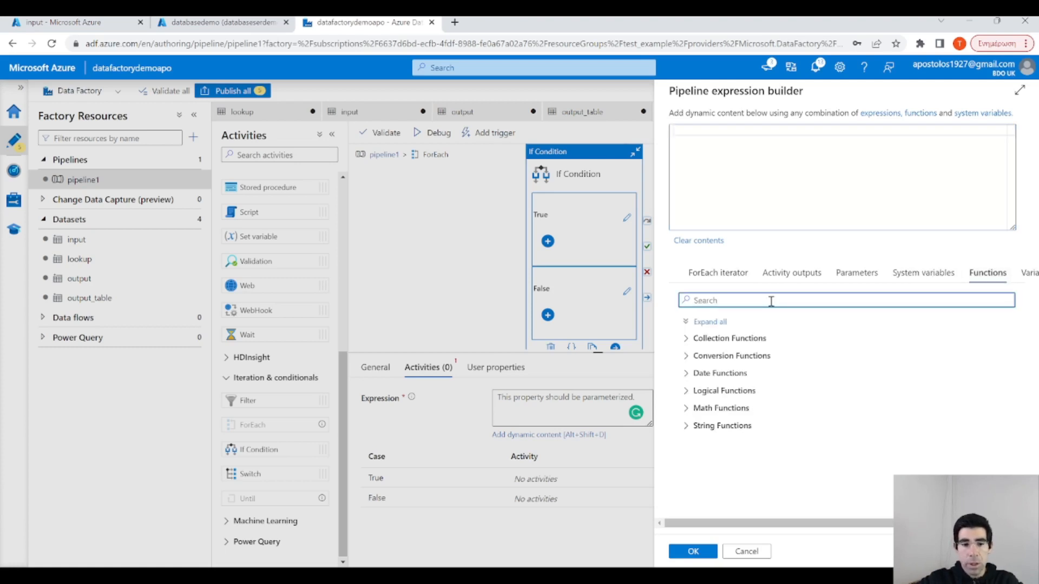
{"action": "type", "text": "eq"}
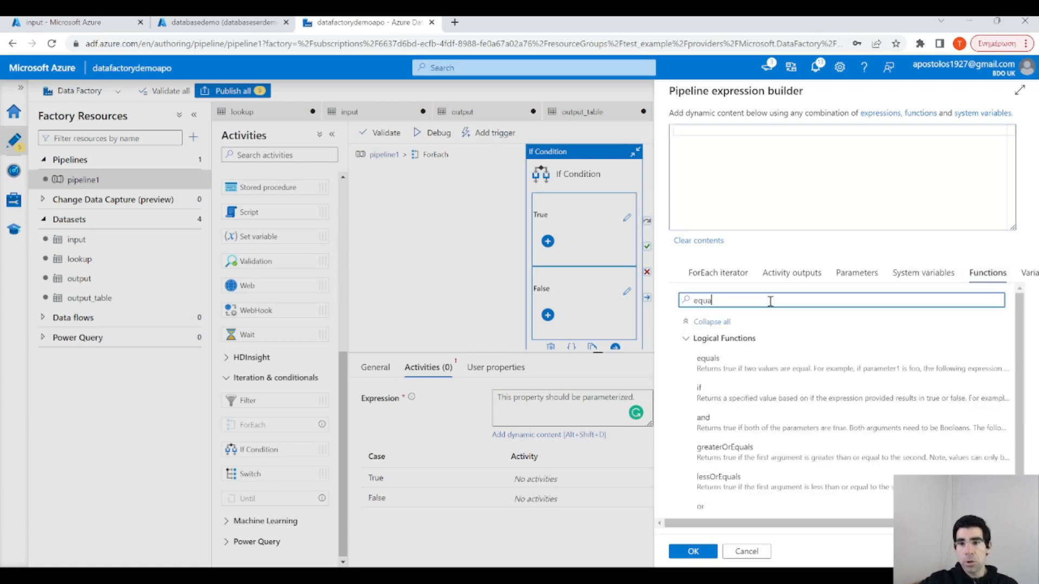
{"action": "type", "text": "ua"}
{"action": "left_click", "coordinate": [715, 392]}
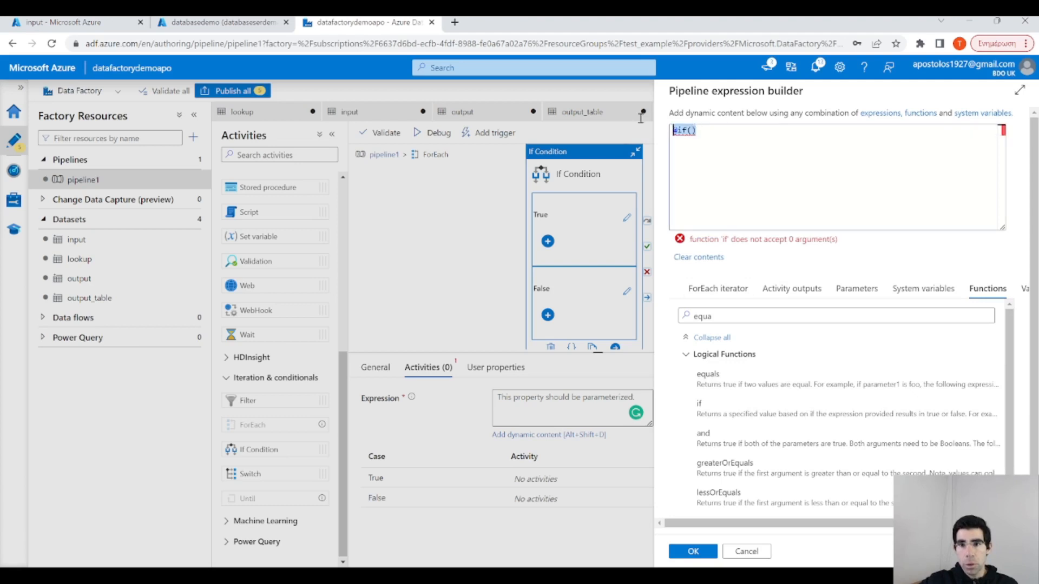
{"action": "key", "text": "BackSpace"}
{"action": "left_click", "coordinate": [786, 379]}
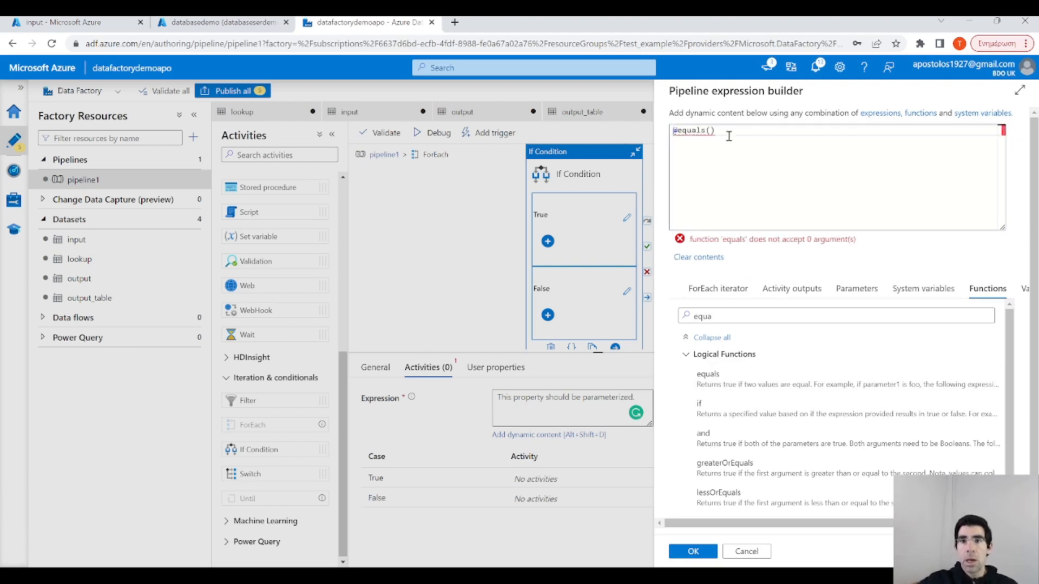
Insert the ForEach current item, item(), followed by a period inside the equals function.
{"action": "left_click", "coordinate": [720, 289]}
{"action": "left_click", "coordinate": [729, 344]}
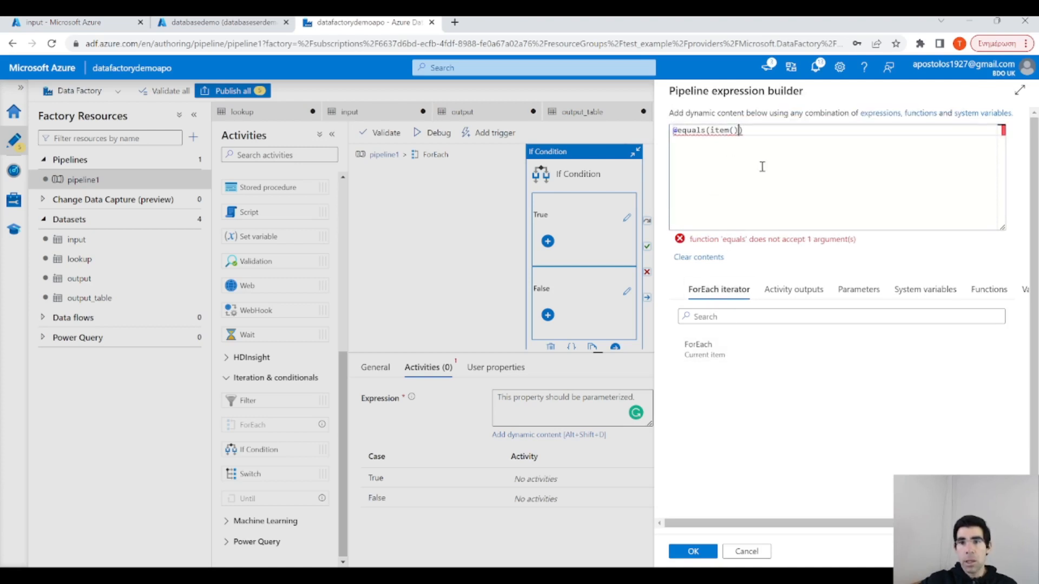
{"action": "type", "text": "."}
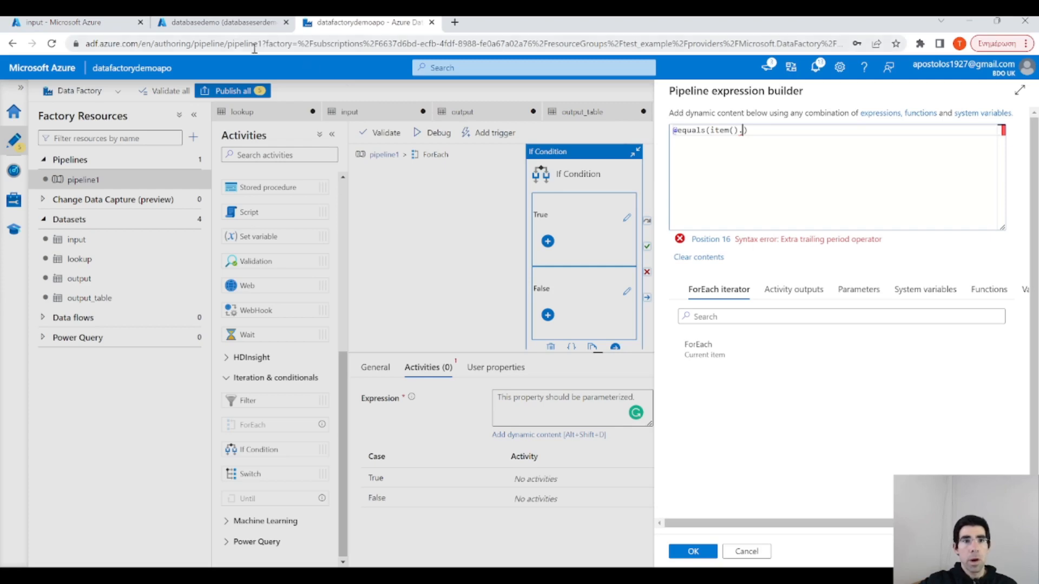
Switch to the databasedemo query editor and run only the LOOK_UP select statement to check the column name.
{"action": "left_click", "coordinate": [223, 23]}
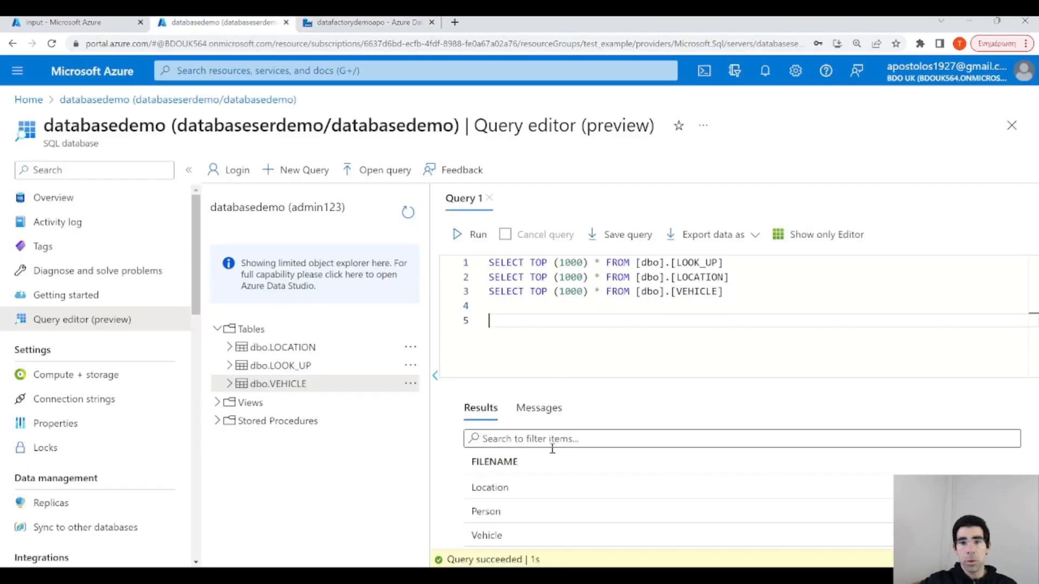
{"action": "left_click_drag", "start_coordinate": [519, 462], "coordinate": [471, 464]}
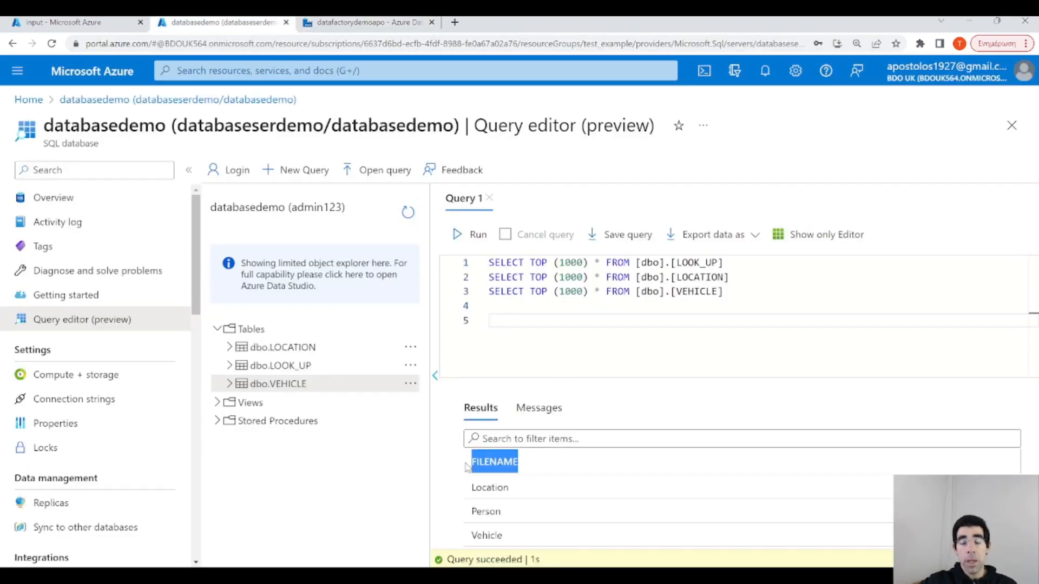
{"action": "left_click_drag", "start_coordinate": [749, 262], "coordinate": [487, 261]}
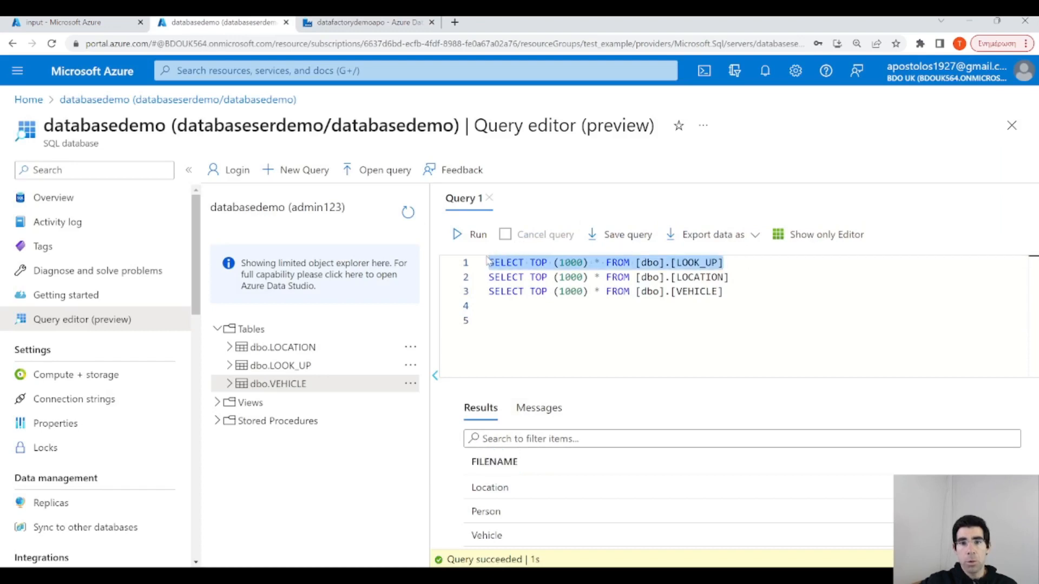
{"action": "left_click", "coordinate": [472, 236]}
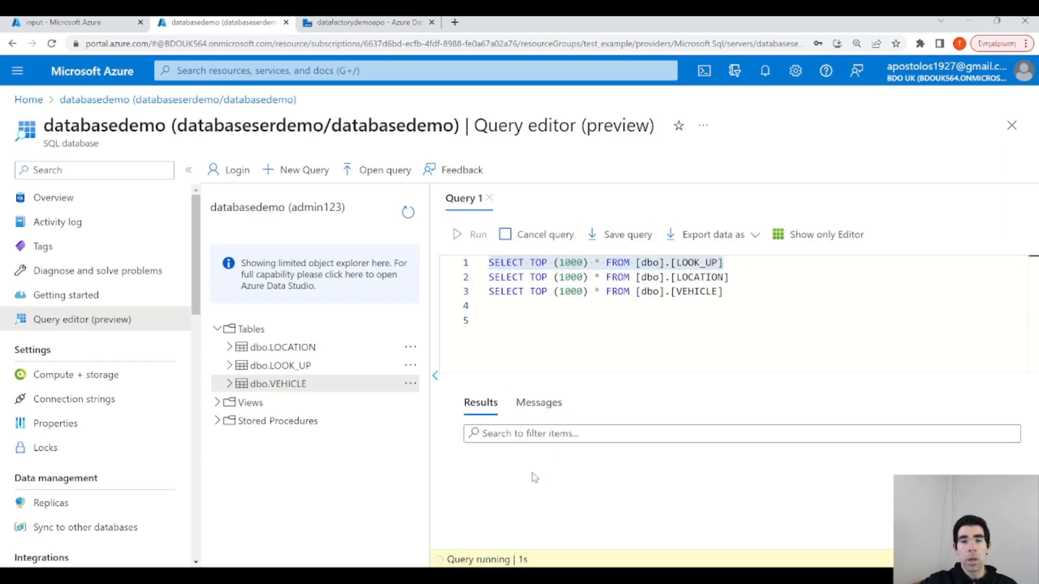
{"action": "left_click_drag", "start_coordinate": [528, 462], "coordinate": [474, 462]}
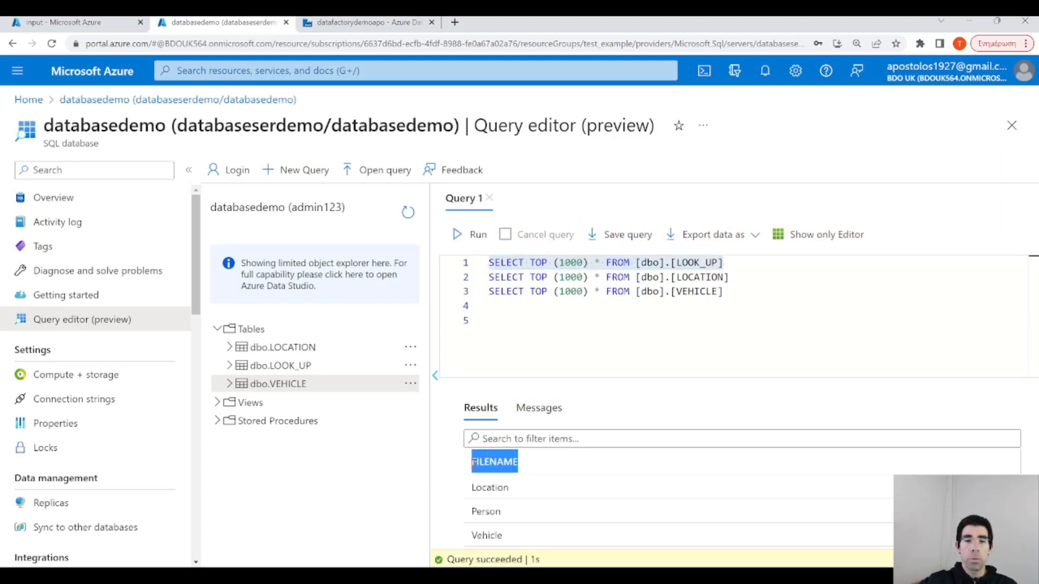
{"action": "left_click", "coordinate": [506, 464]}
Return to Data Factory, complete the equals argument as item().filename, and check the file names in the storage account's input container.
{"action": "left_click", "coordinate": [370, 22]}
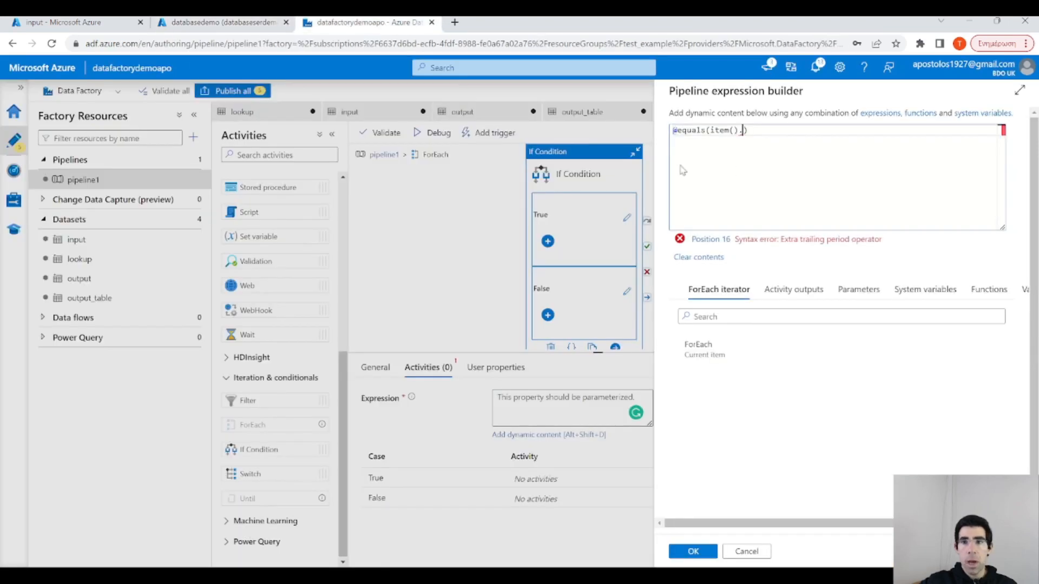
{"action": "type", "text": "filename"}
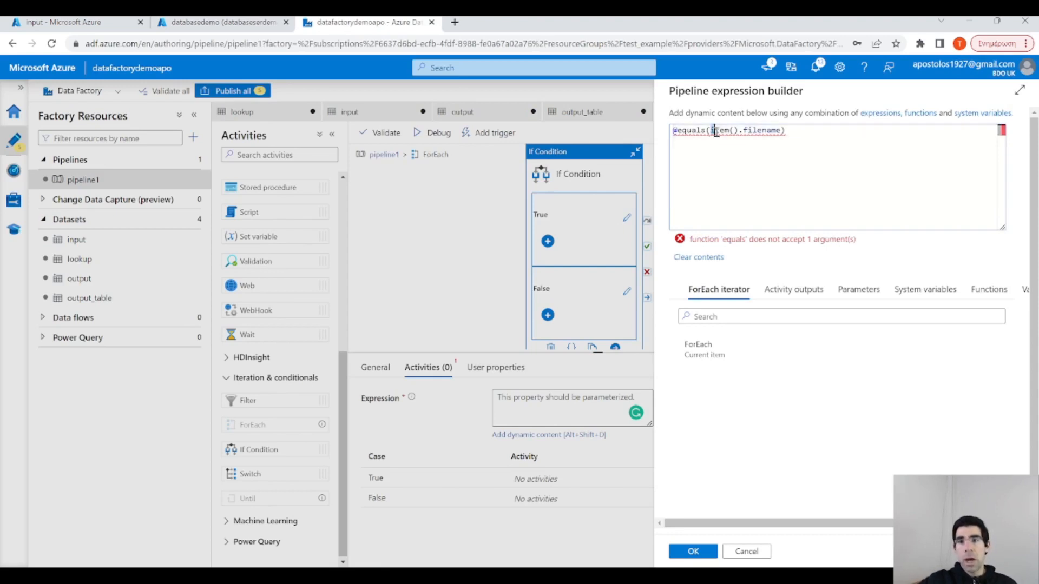
{"action": "left_click_drag", "start_coordinate": [711, 131], "coordinate": [780, 130]}
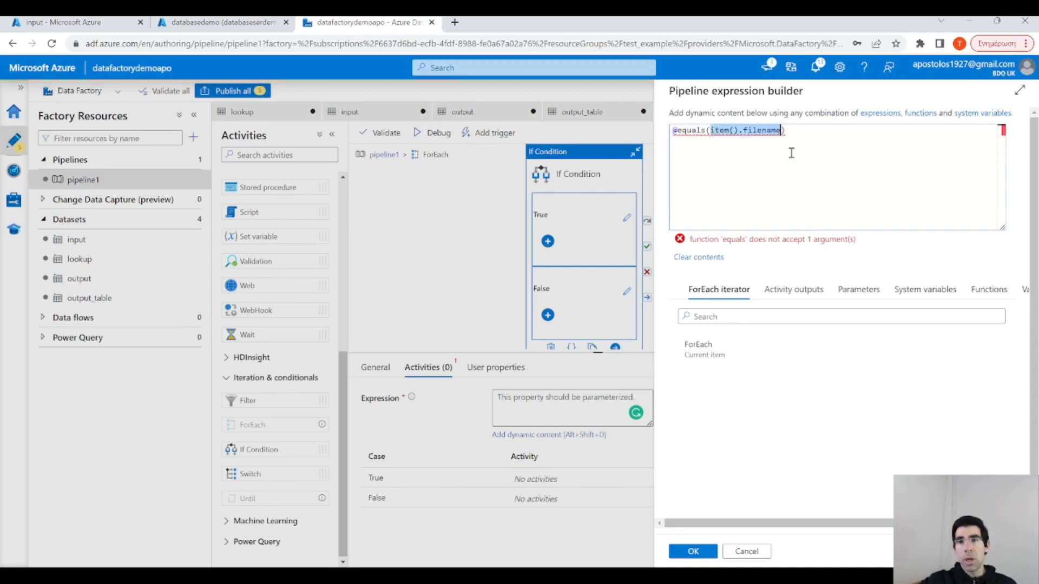
{"action": "left_click", "coordinate": [75, 24]}
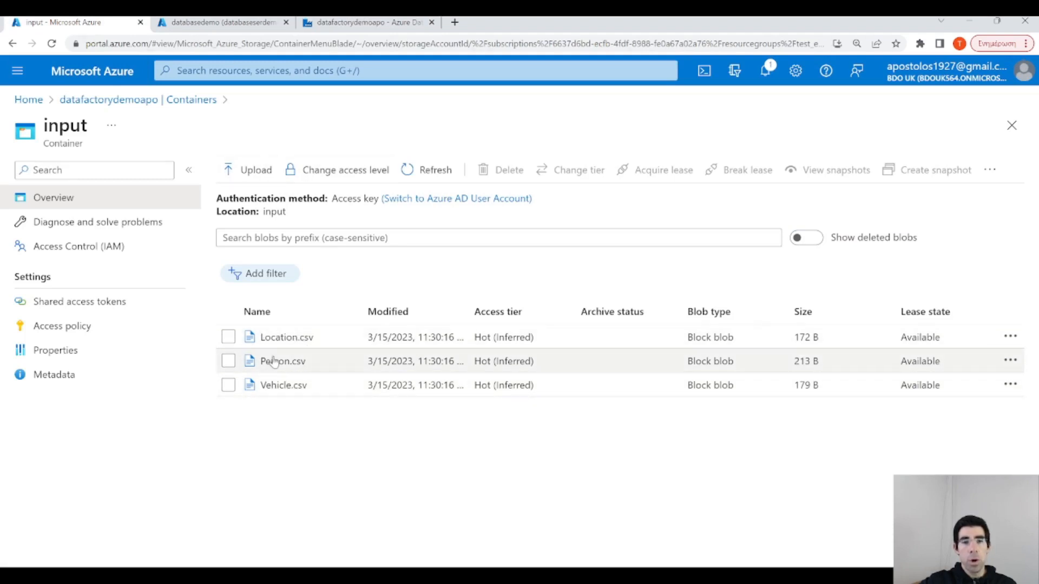
{"action": "left_click", "coordinate": [342, 24]}
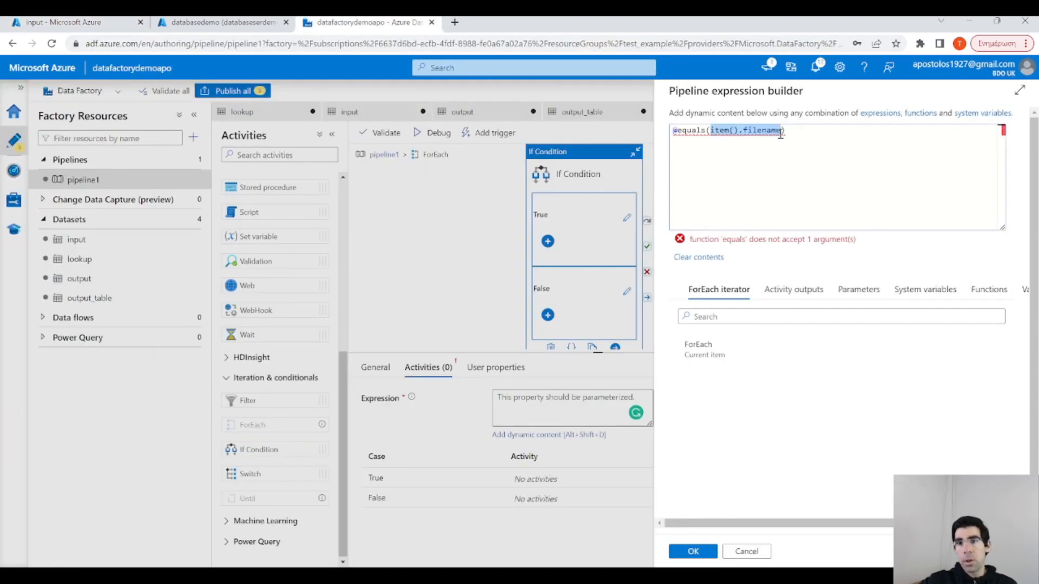
{"action": "left_click", "coordinate": [792, 161]}
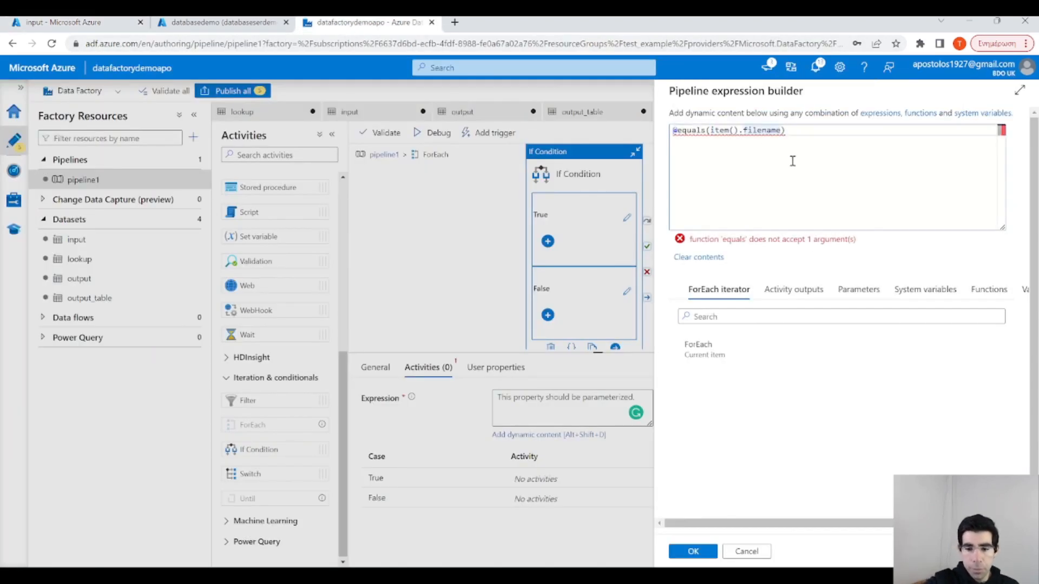
{"action": "type", "text": ", 'Pe"}
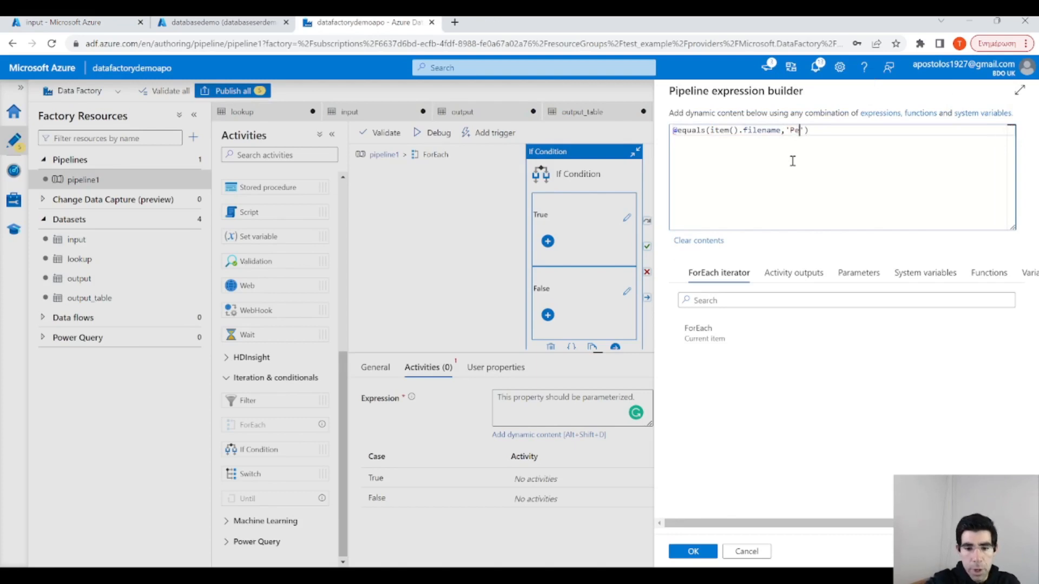
{"action": "type", "text": "rson"}
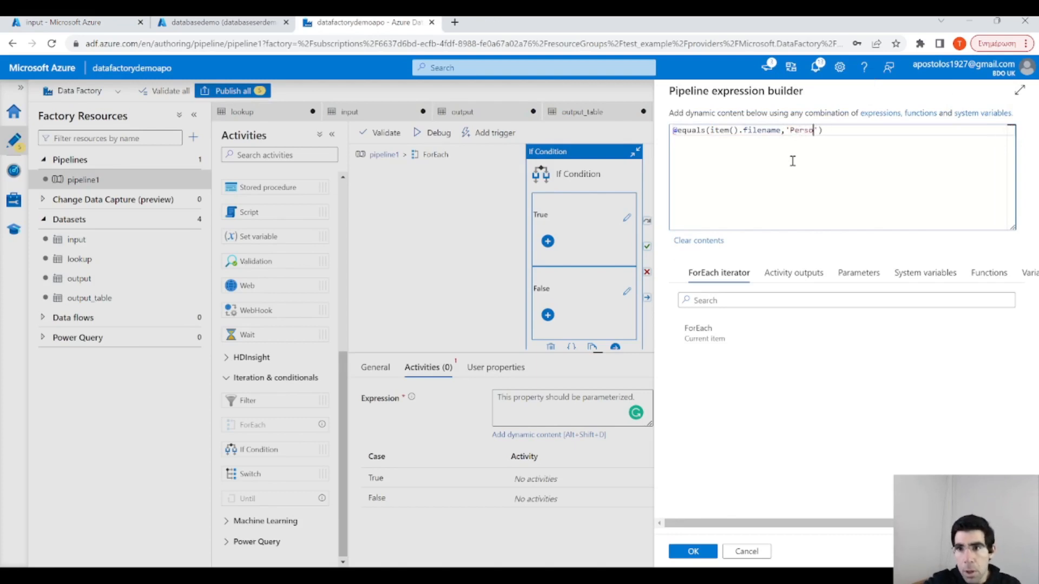
{"action": "type", "text": "n"}
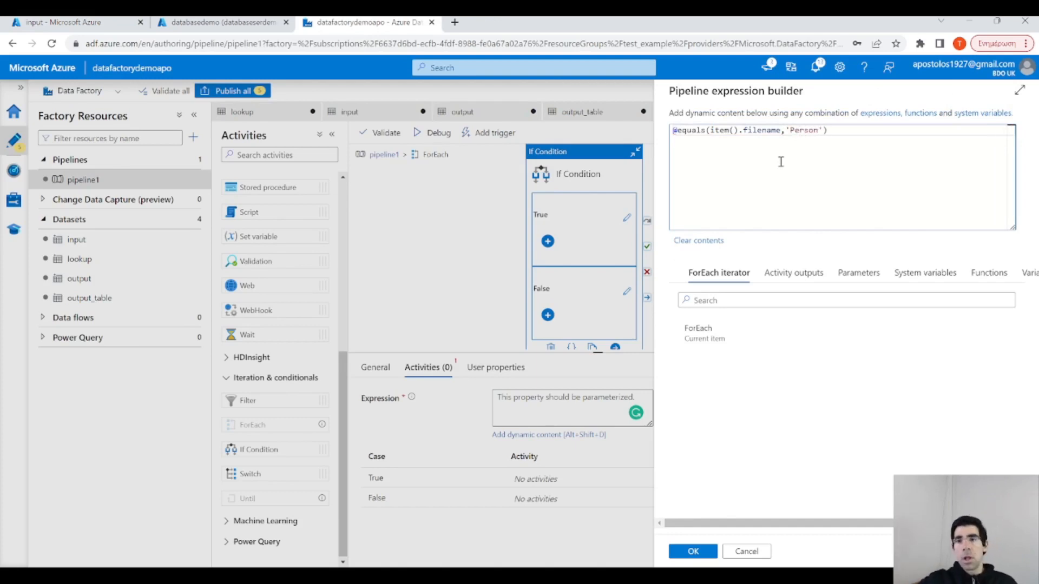
{"action": "left_click", "coordinate": [694, 552]}
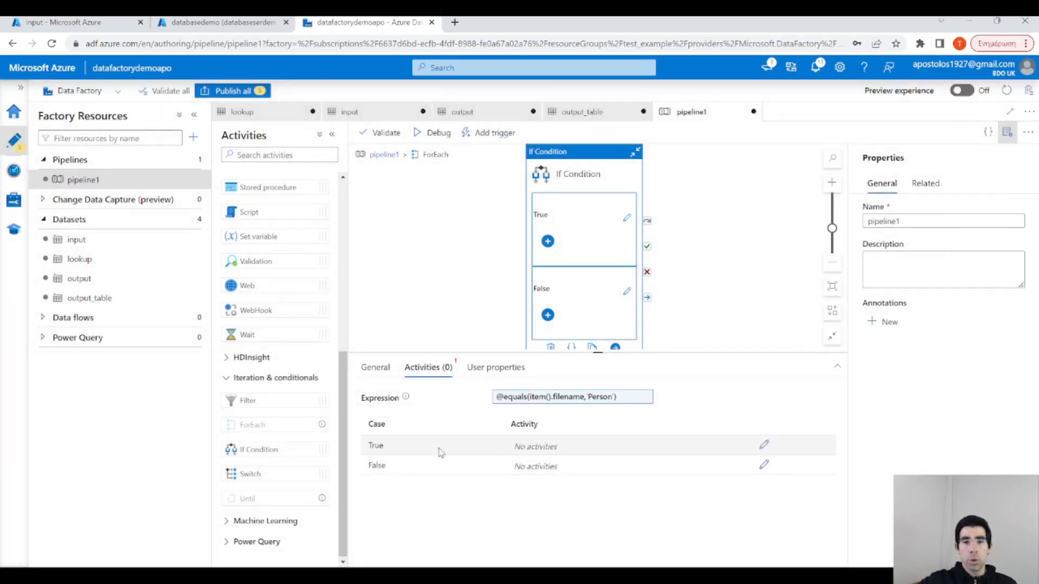
Add a Copy data activity to the If Condition's True case and name it Copy csv files.
{"action": "left_click", "coordinate": [763, 447]}
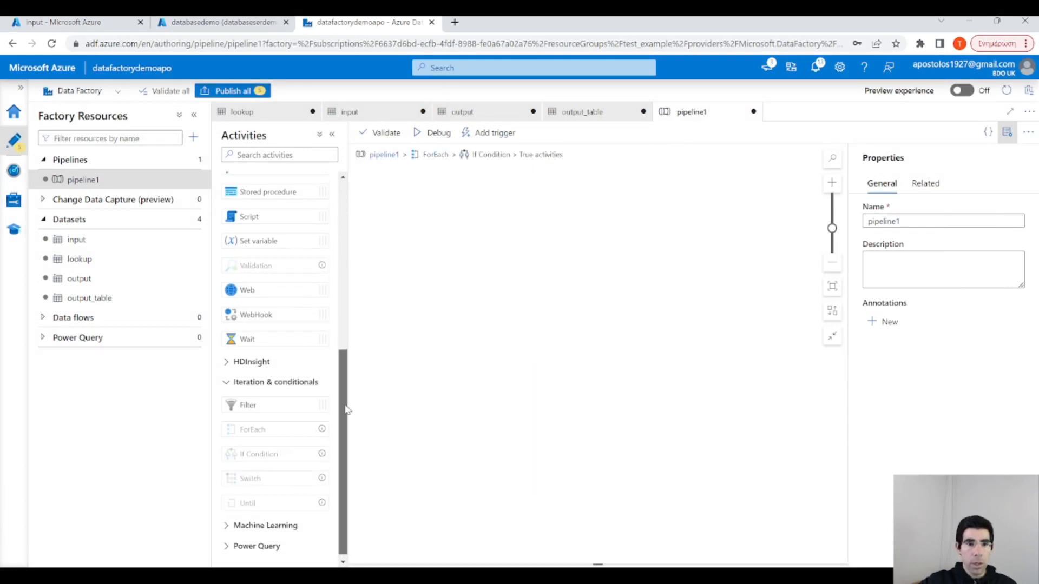
{"action": "left_click_drag", "start_coordinate": [343, 413], "coordinate": [343, 208]}
{"action": "left_click", "coordinate": [227, 180]}
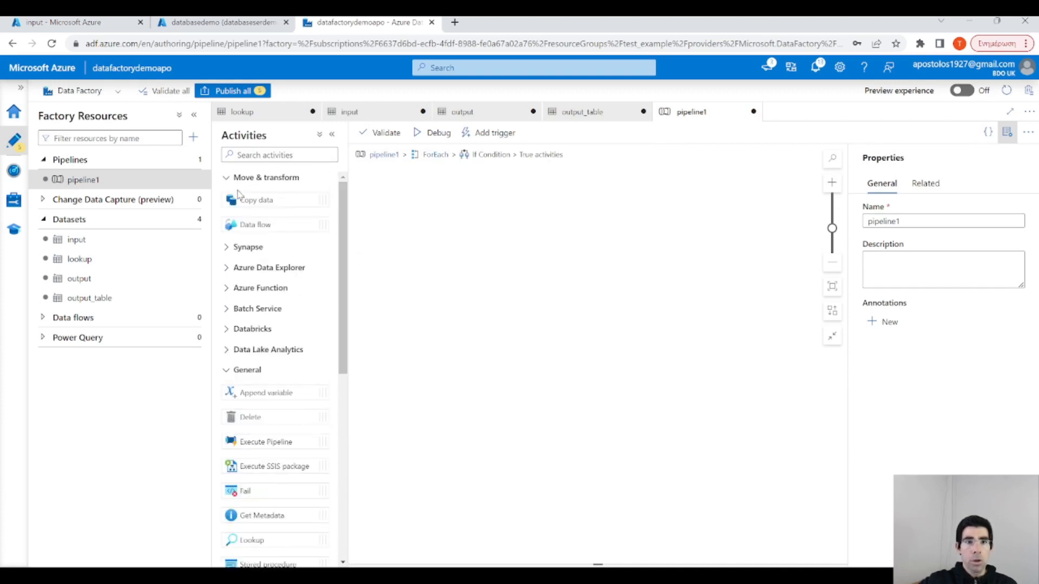
{"action": "left_click_drag", "start_coordinate": [256, 200], "coordinate": [521, 246]}
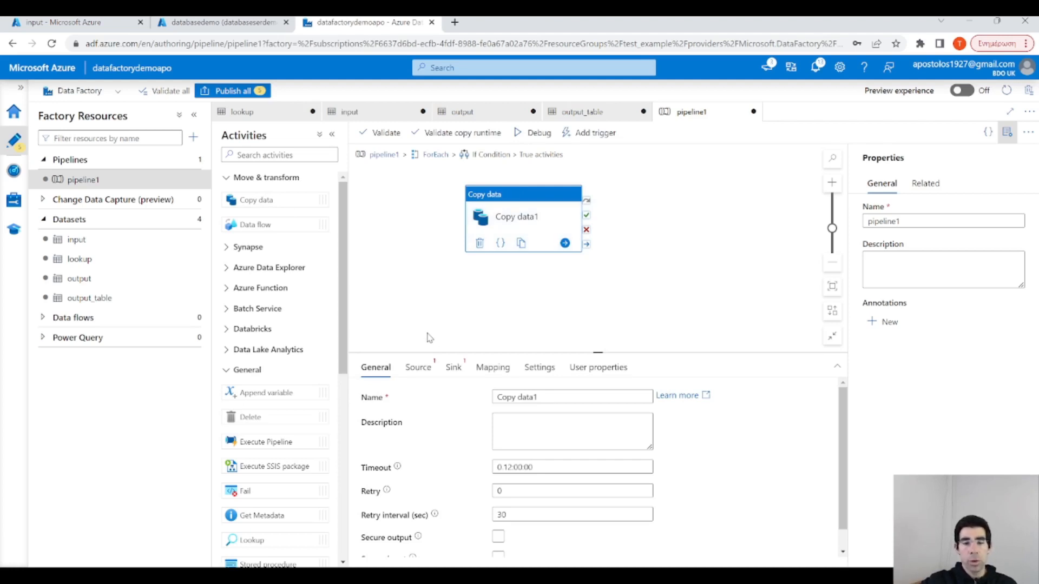
{"action": "left_click", "coordinate": [548, 393]}
{"action": "left_click_drag", "start_coordinate": [548, 393], "coordinate": [520, 399]}
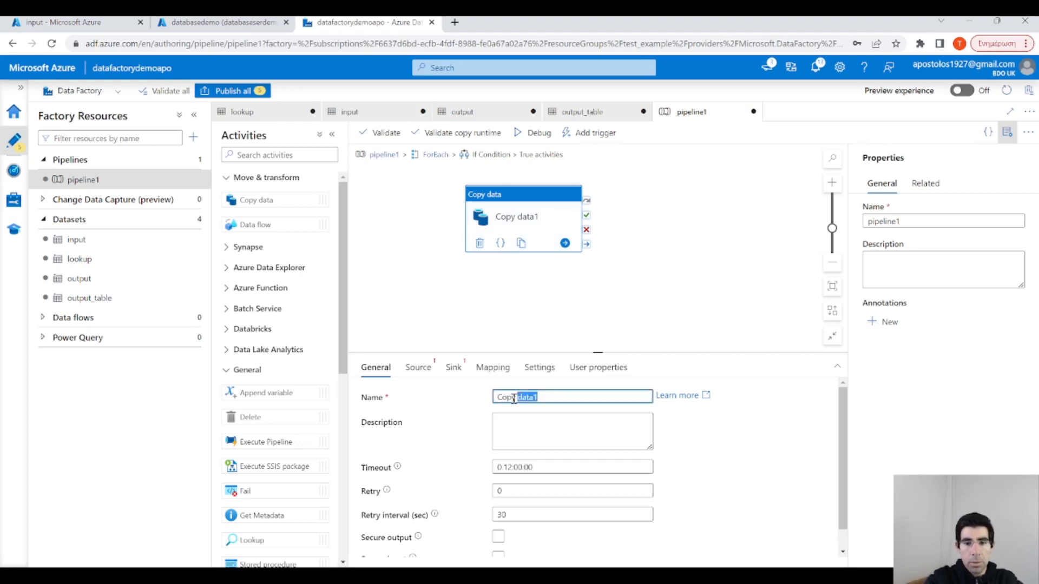
{"action": "type", "text": "csv files"}
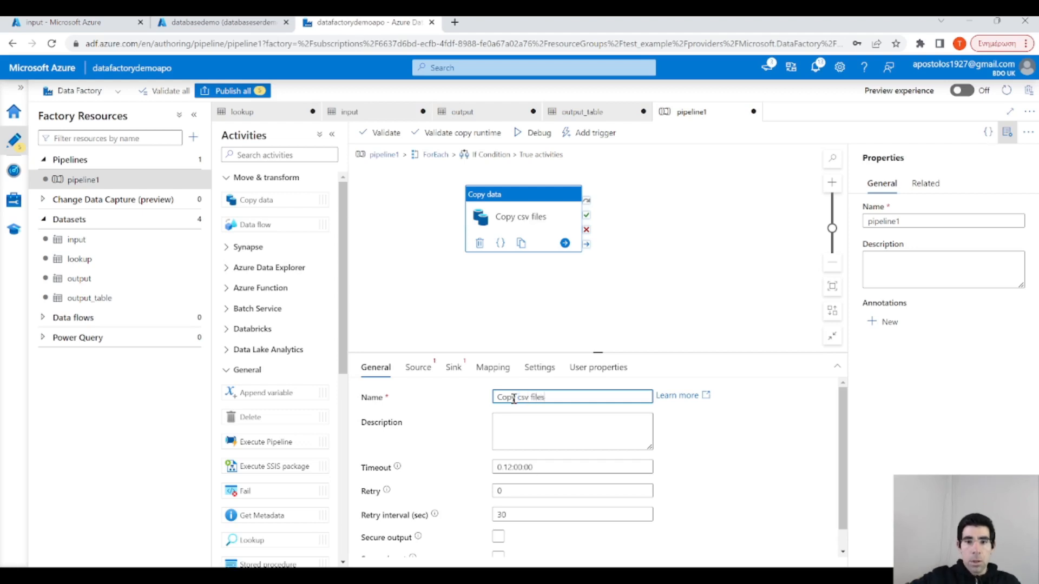
Set the copy activity's source dataset to input and its sink dataset to output.
{"action": "left_click", "coordinate": [418, 367]}
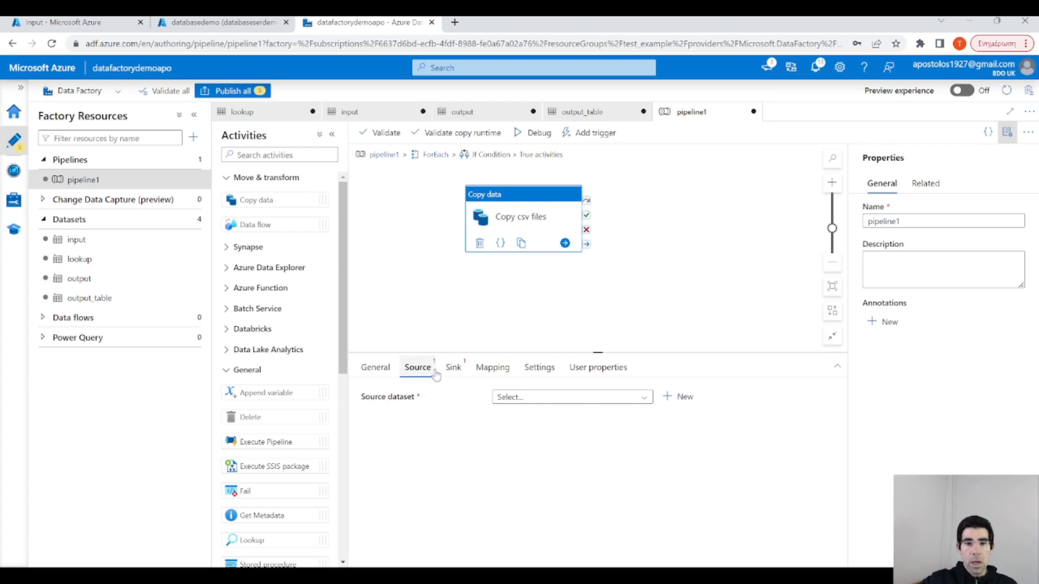
{"action": "left_click", "coordinate": [527, 396]}
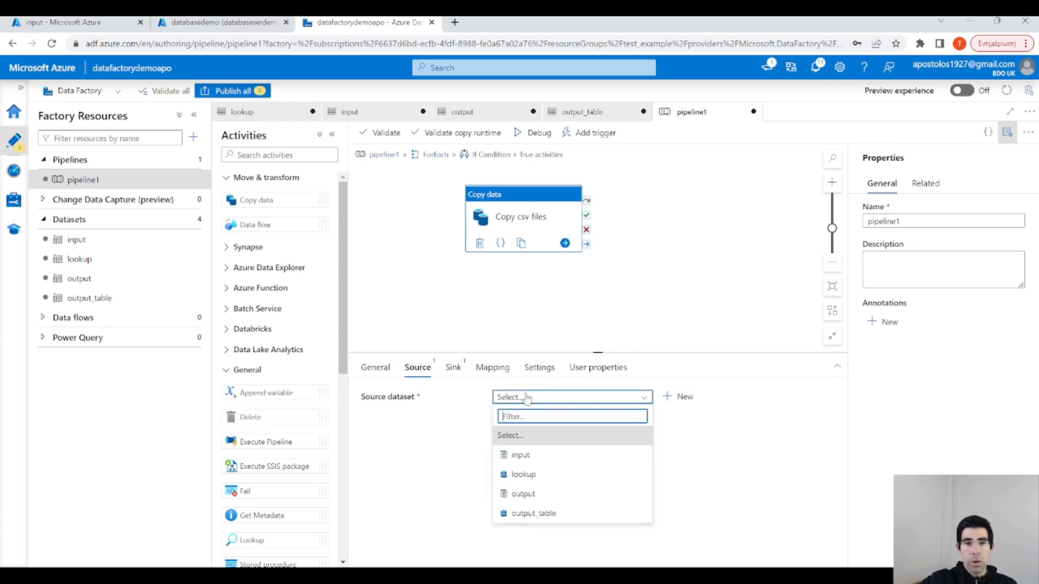
{"action": "left_click", "coordinate": [522, 454]}
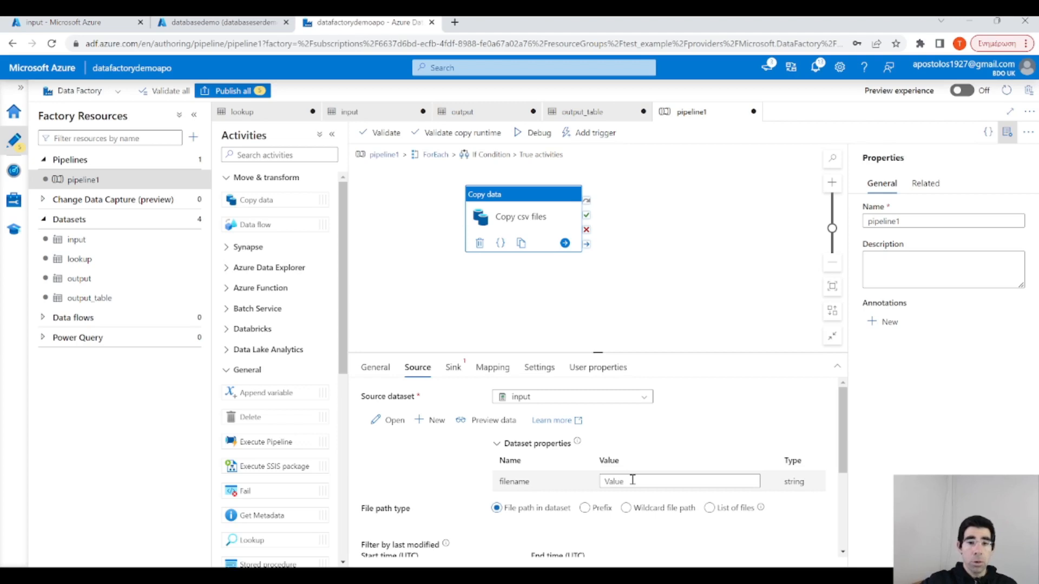
{"action": "left_click", "coordinate": [453, 368]}
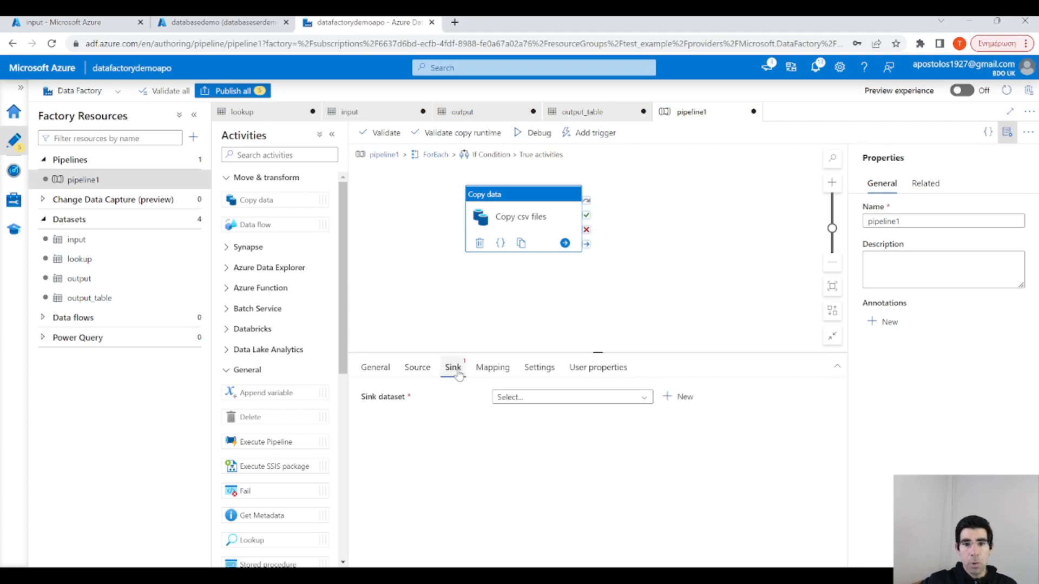
{"action": "left_click", "coordinate": [550, 399]}
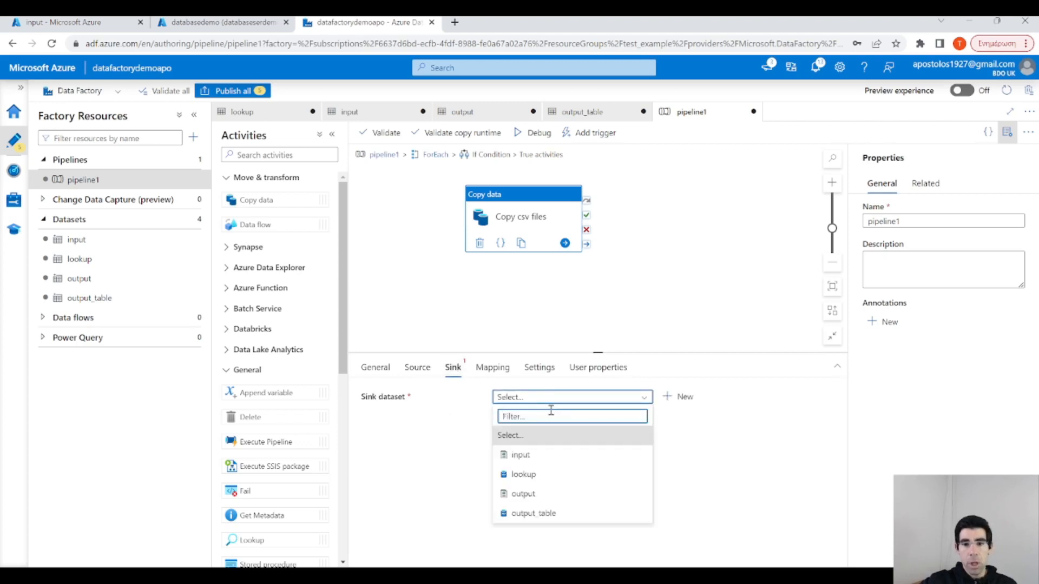
{"action": "left_click", "coordinate": [529, 494]}
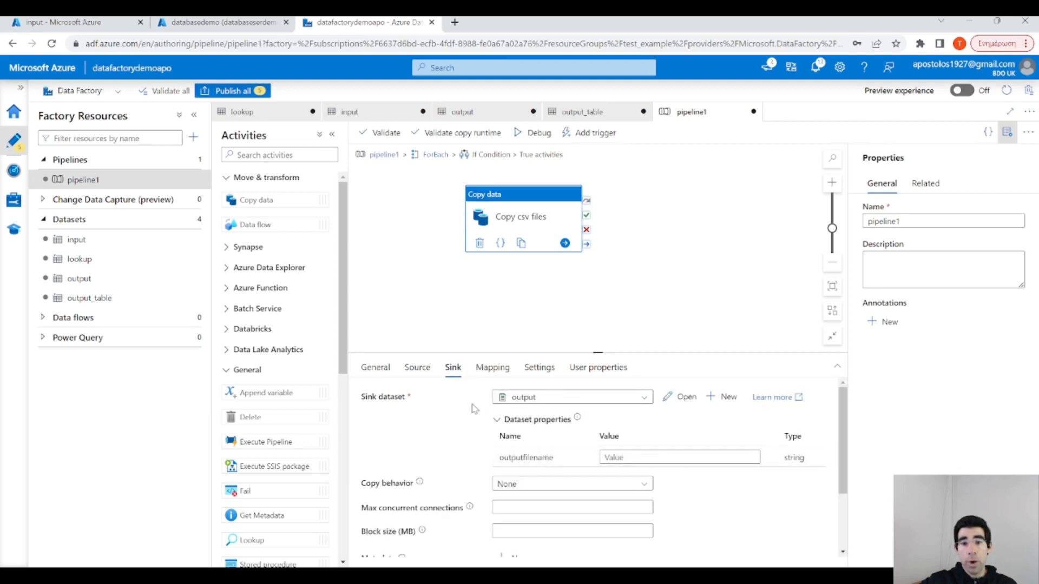
Start a dynamic expression for the source dataset's filename property with item().filename.
{"action": "left_click", "coordinate": [417, 367]}
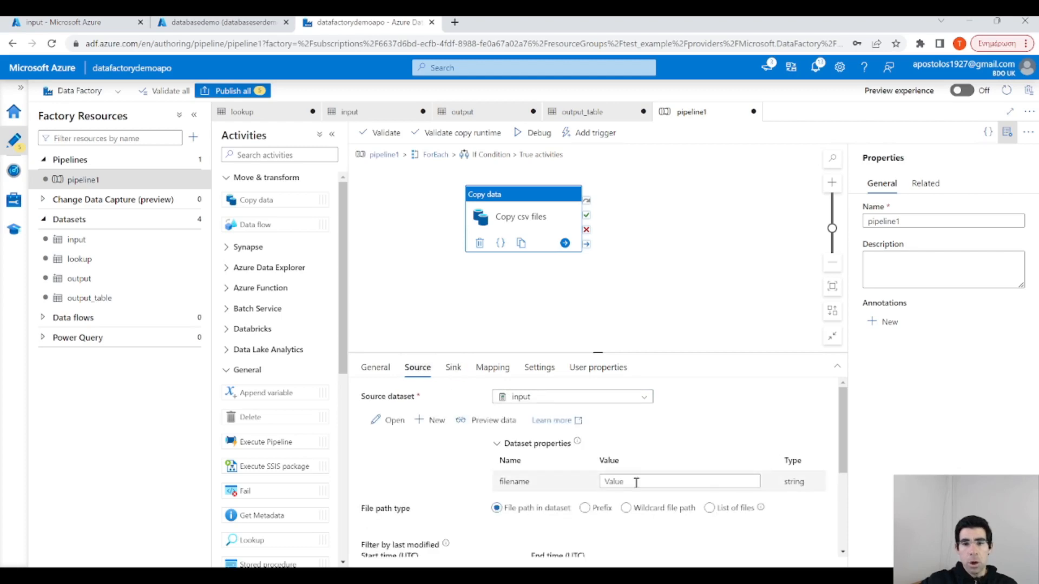
{"action": "left_click", "coordinate": [637, 482]}
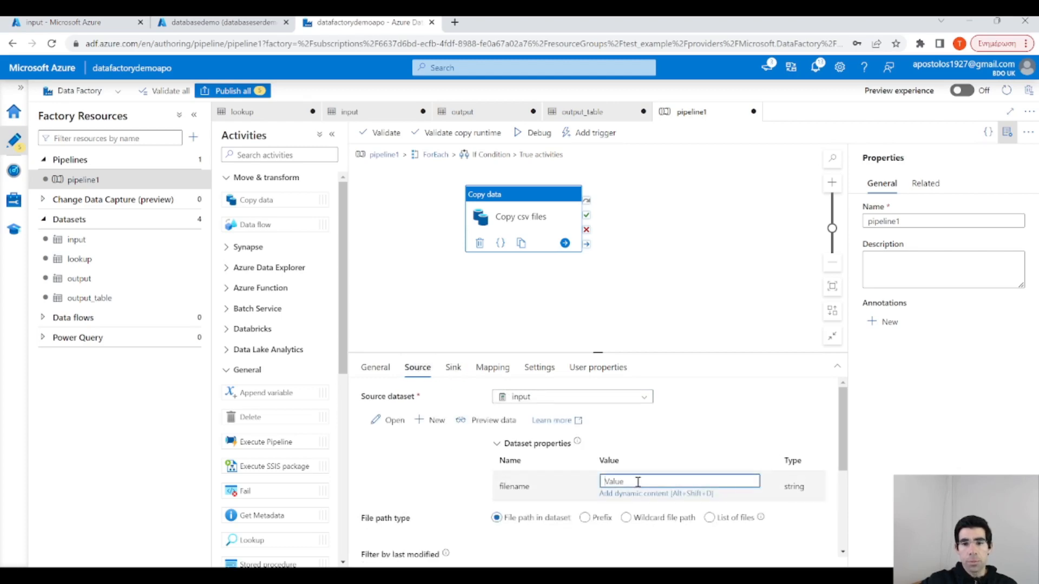
{"action": "left_click", "coordinate": [667, 496]}
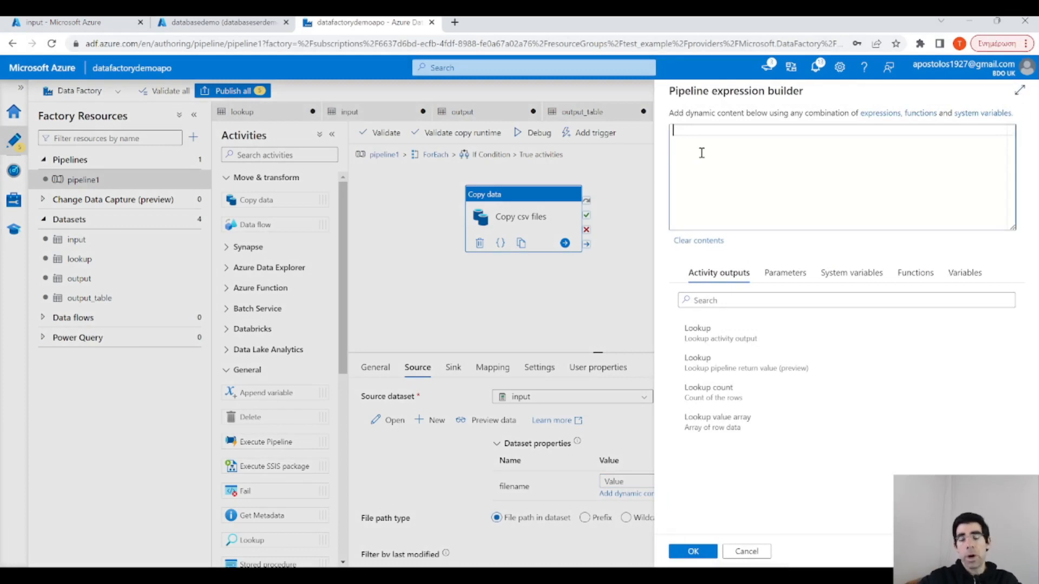
{"action": "type", "text": "item()"}
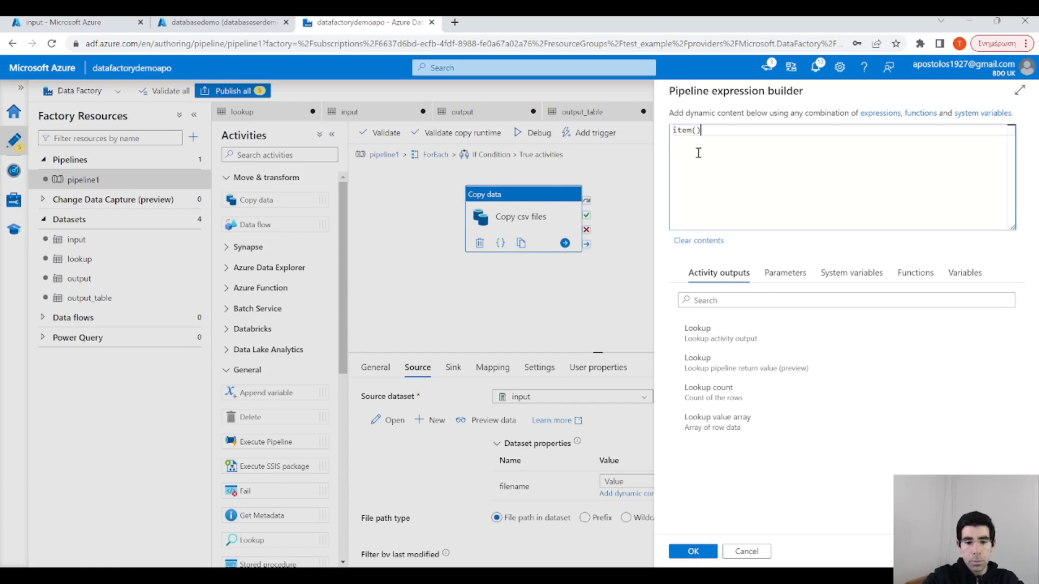
{"action": "type", "text": ".fi"}
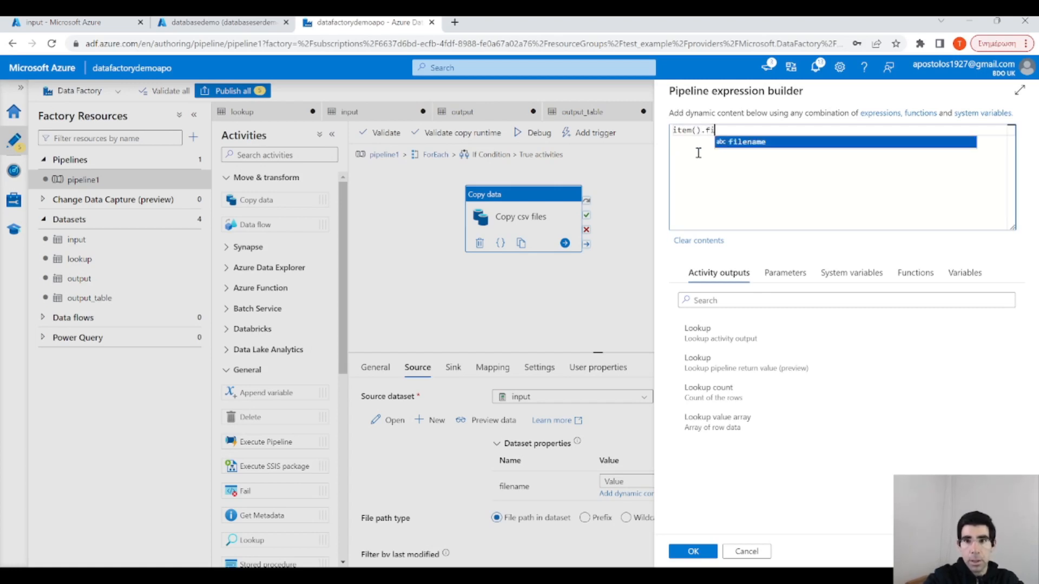
{"action": "type", "text": "lename"}
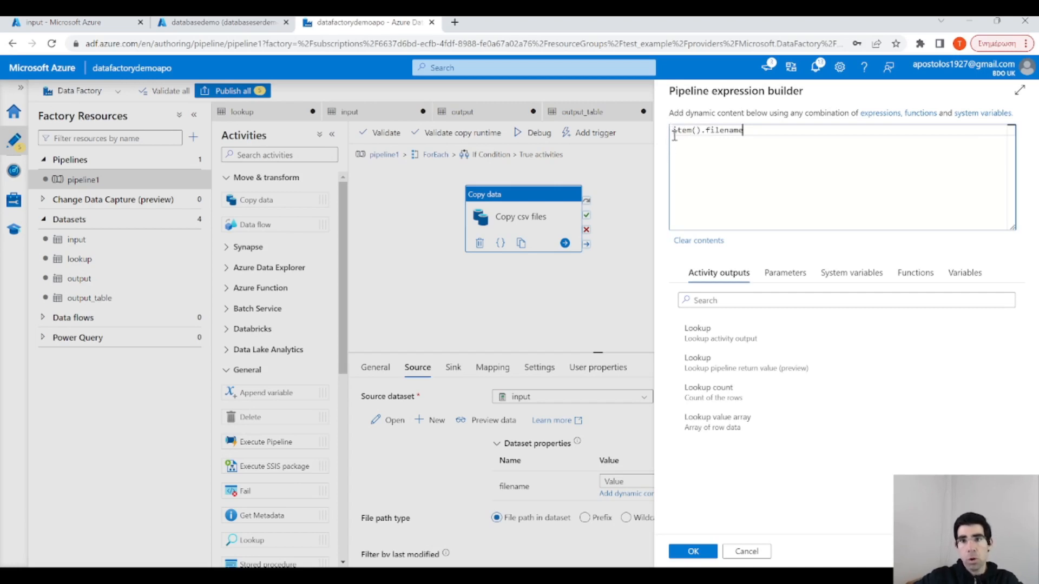
{"action": "type", "text": "@"}
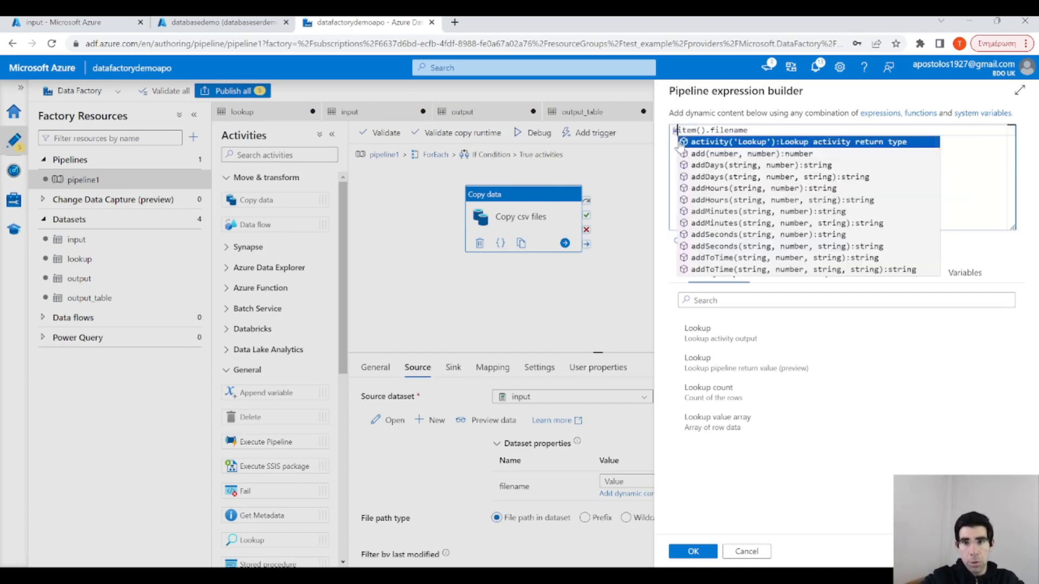
{"action": "type", "text": "concat"}
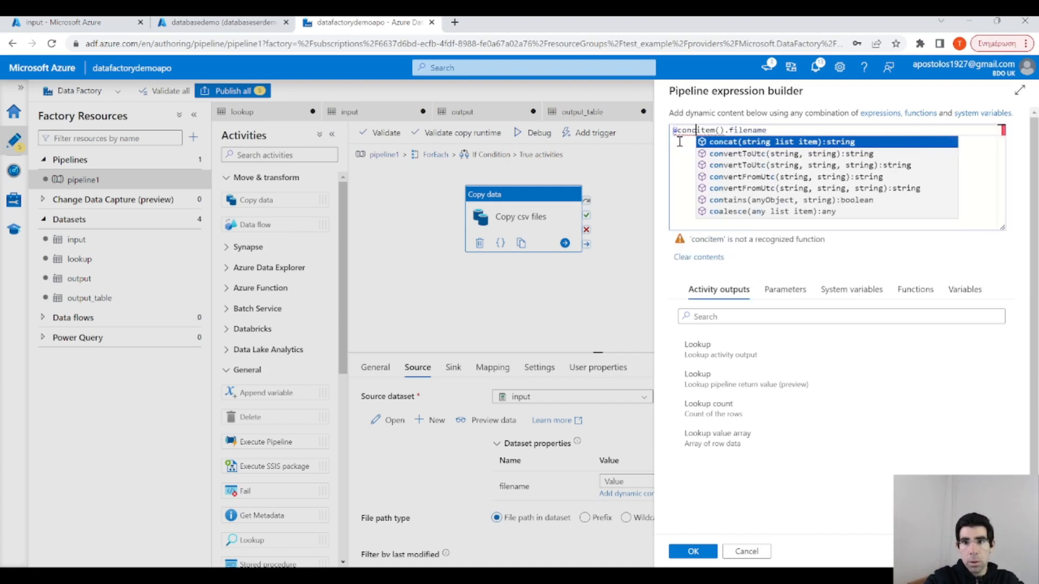
{"action": "key", "text": "Return"}
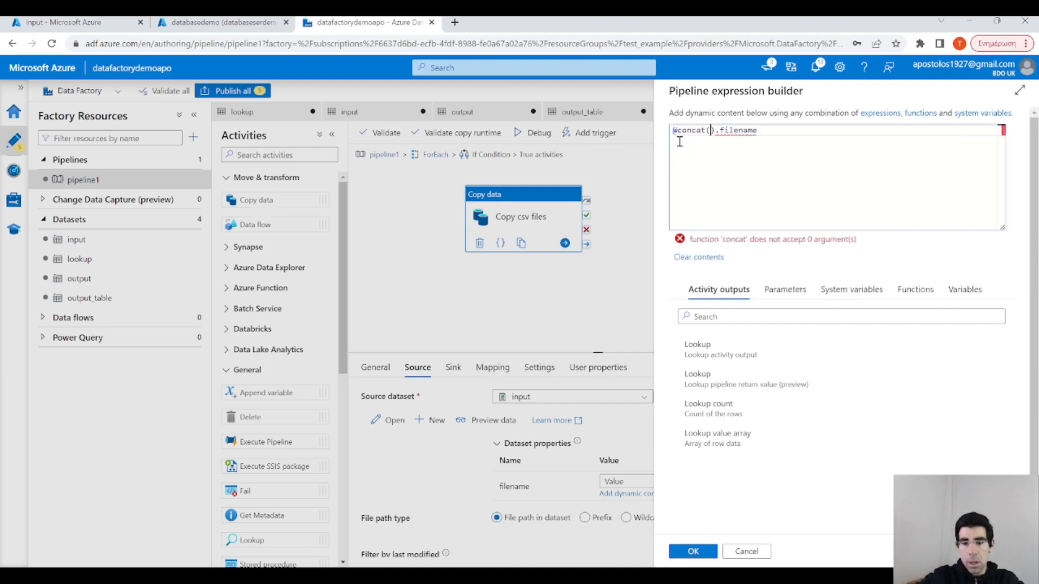
{"action": "type", "text": "item()"}
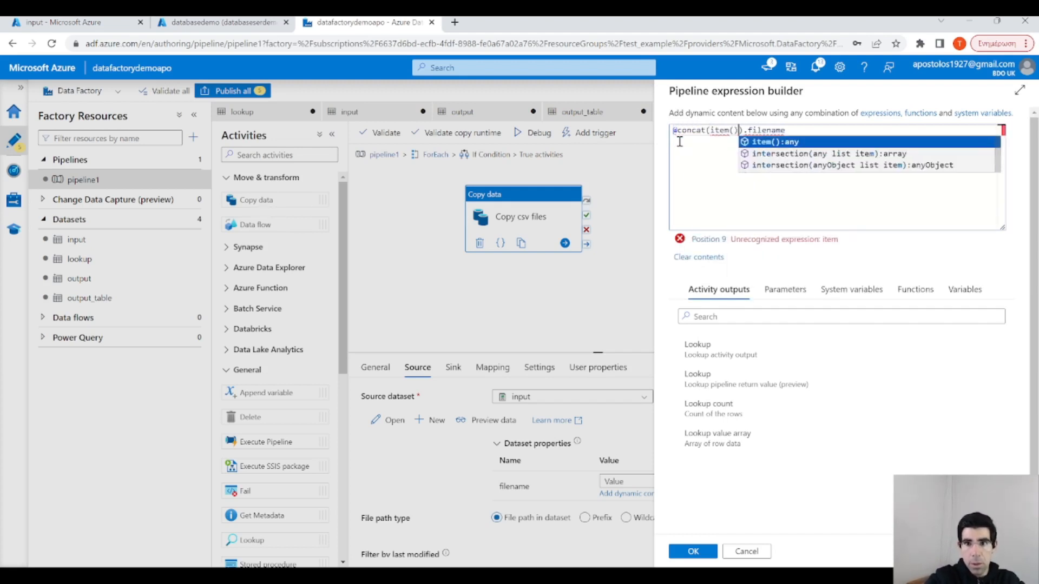
{"action": "type", "text": ".filename"}
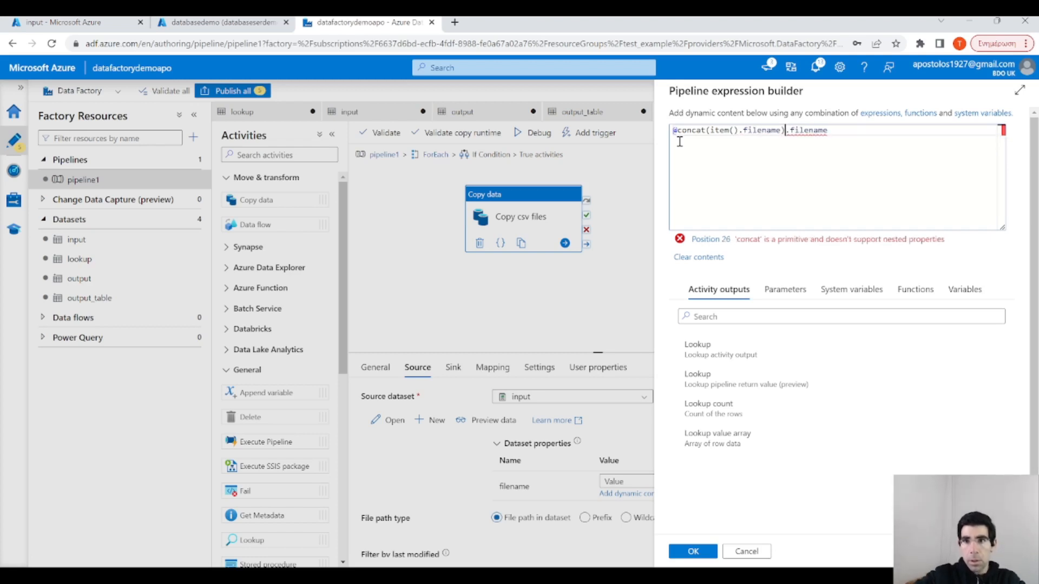
Remove the leftover .filename after the concat function and add '.csv' as its second argument.
{"action": "key", "text": "End"}
{"action": "key", "text": "BackSpace"}
{"action": "key", "text": "BackSpace"}
{"action": "key", "text": "BackSpace"}
{"action": "key", "text": "BackSpace"}
{"action": "key", "text": "BackSpace"}
{"action": "key", "text": "BackSpace"}
{"action": "key", "text": "BackSpace"}
{"action": "key", "text": "BackSpace"}
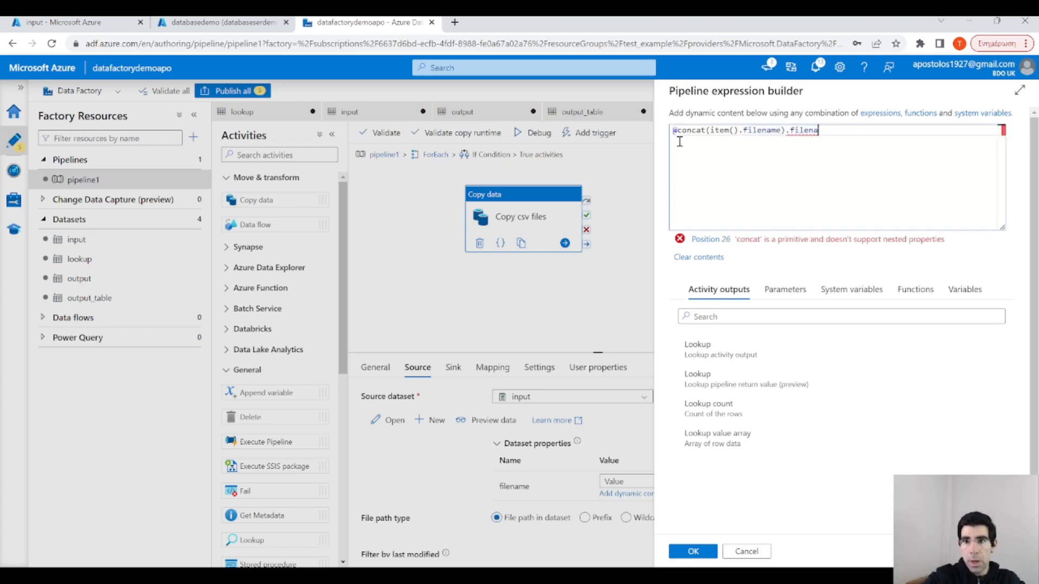
{"action": "key", "text": "BackSpace"}
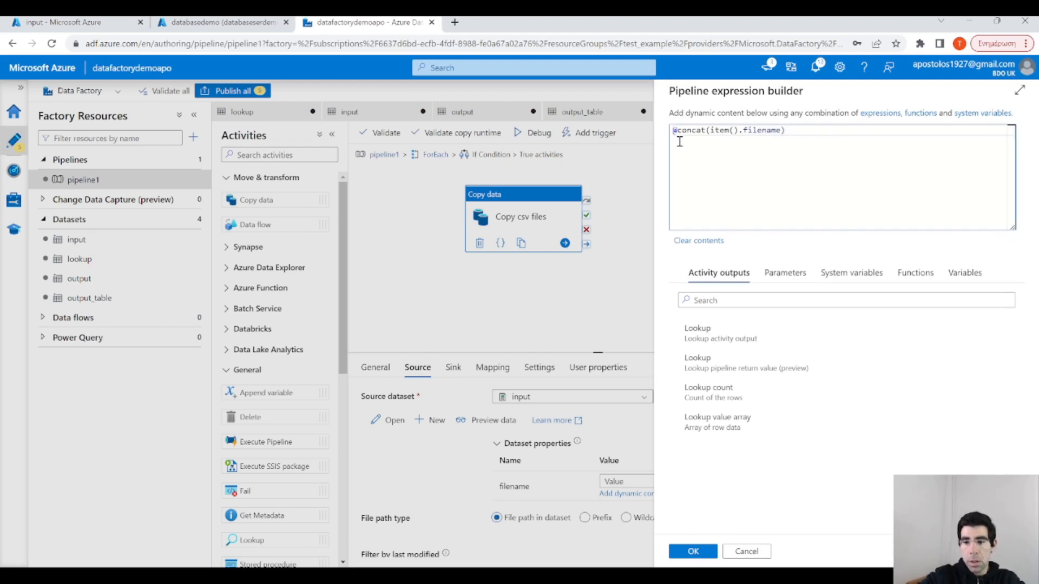
{"action": "key", "text": "Left"}
{"action": "type", "text": ", '"}
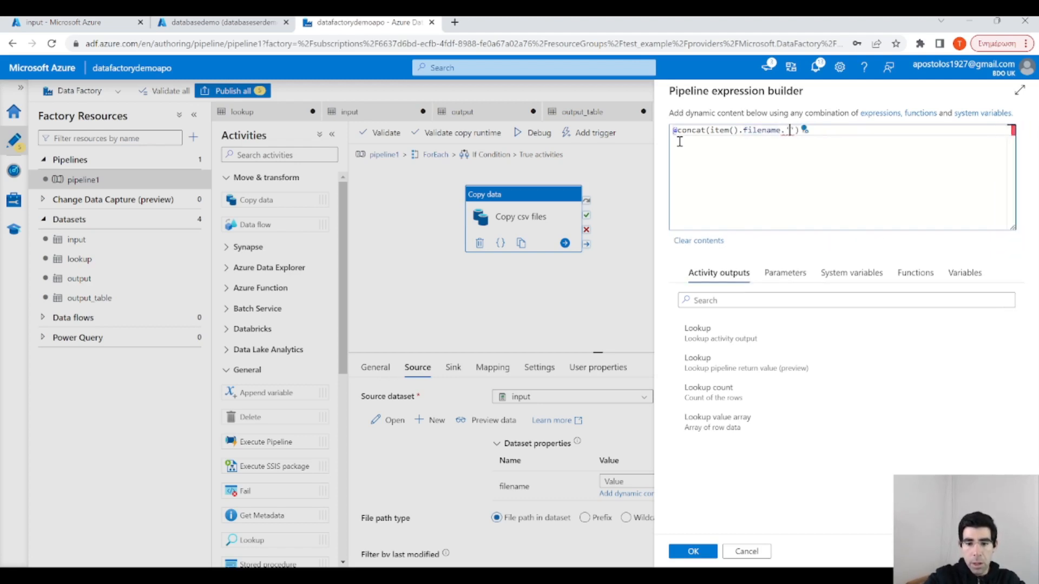
{"action": "type", "text": ".csv"}
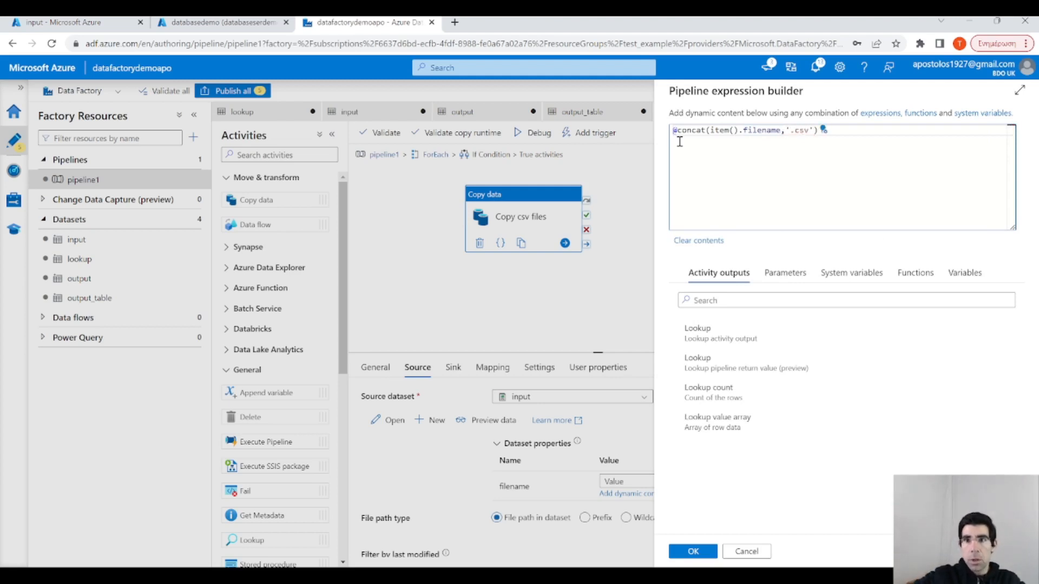
Review the item().filename argument against the FILENAME values in the databasedemo query results, and return to Data Factory.
{"action": "left_click_drag", "start_coordinate": [839, 132], "coordinate": [651, 130]}
{"action": "left_click", "coordinate": [721, 135]}
{"action": "left_click_drag", "start_coordinate": [781, 133], "coordinate": [717, 134]}
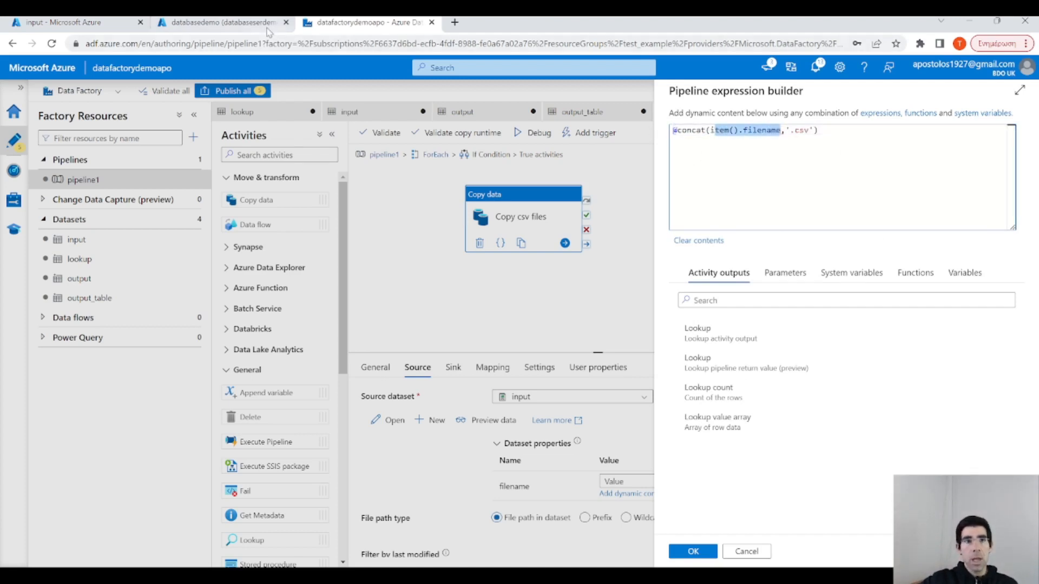
{"action": "left_click", "coordinate": [224, 23]}
{"action": "double_click", "coordinate": [504, 488]}
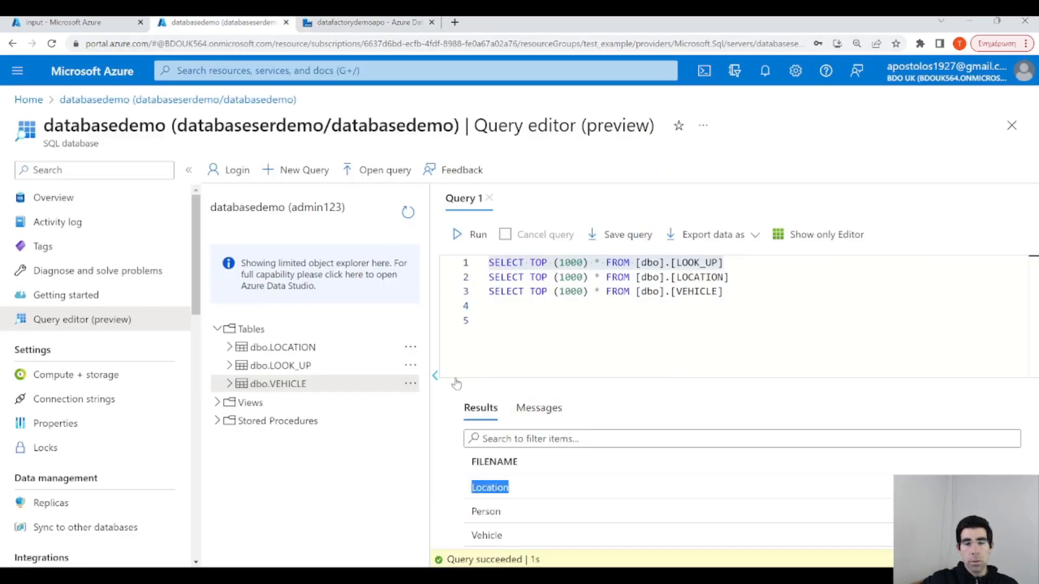
{"action": "left_click", "coordinate": [362, 25]}
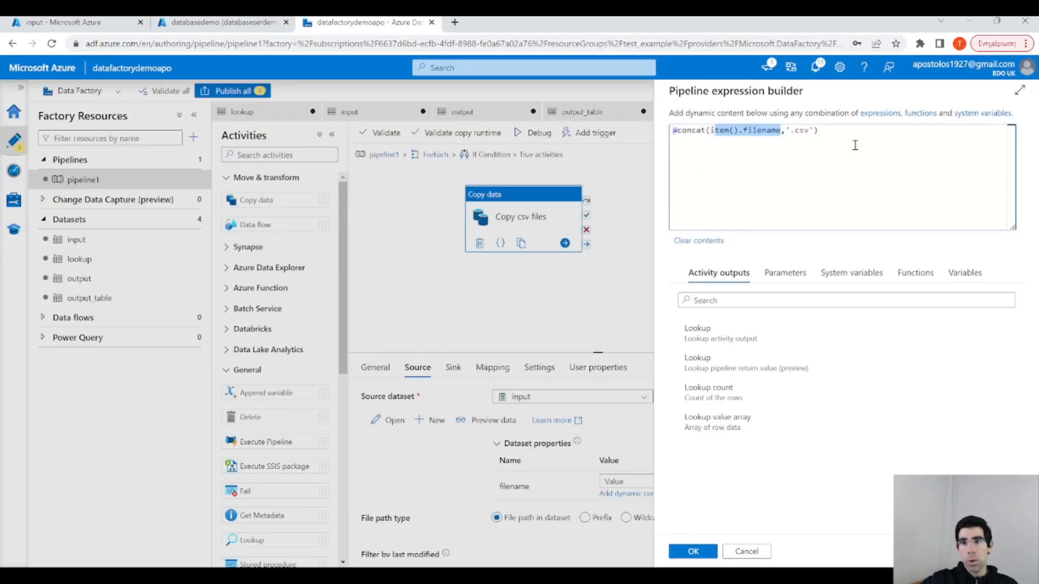
{"action": "left_click", "coordinate": [811, 132]}
{"action": "key", "text": "ctrl+a"}
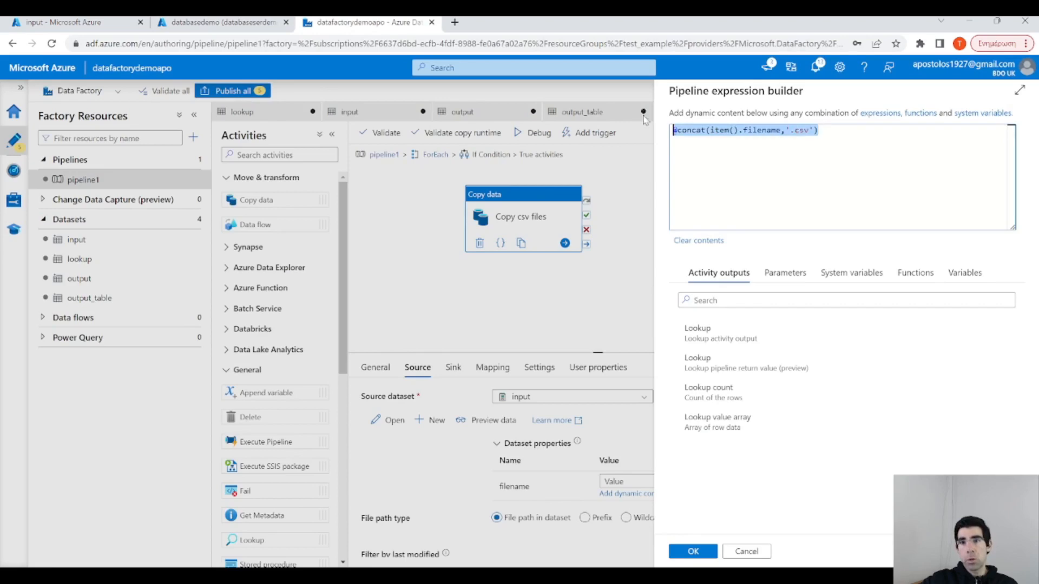
{"action": "left_click", "coordinate": [693, 553]}
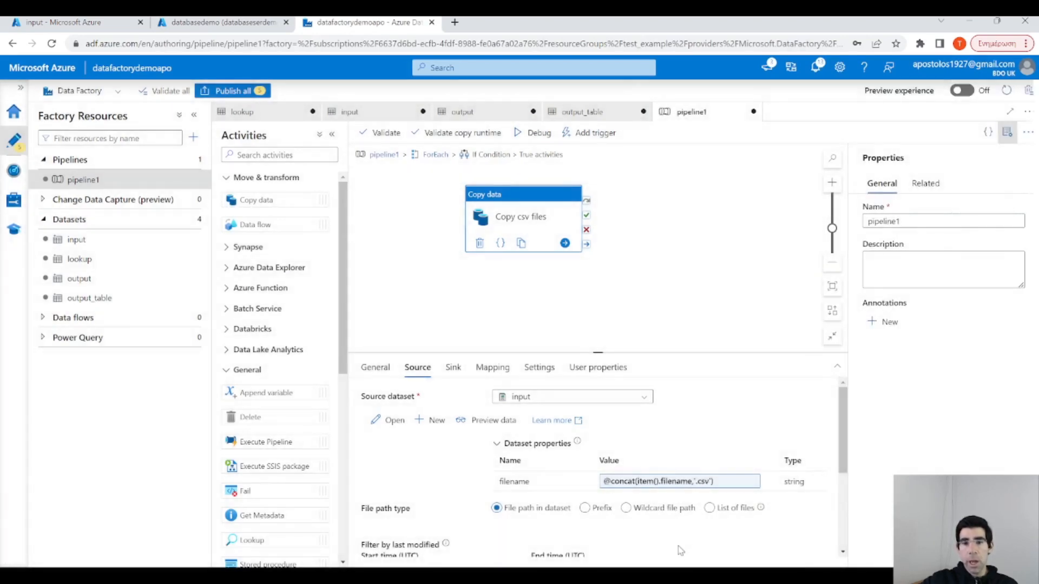
{"action": "left_click", "coordinate": [454, 368]}
{"action": "left_click", "coordinate": [665, 459]}
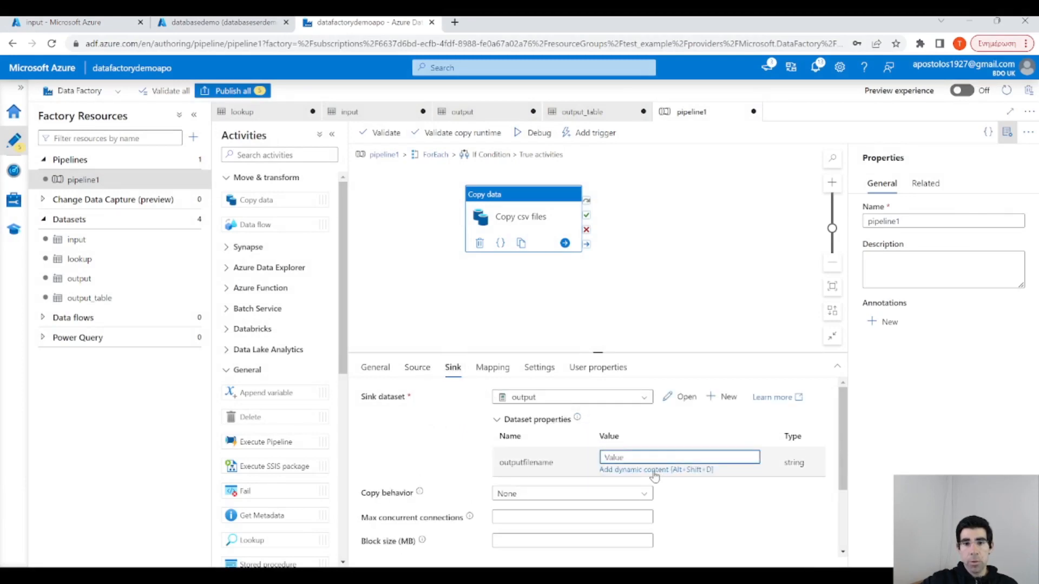
{"action": "left_click", "coordinate": [654, 471]}
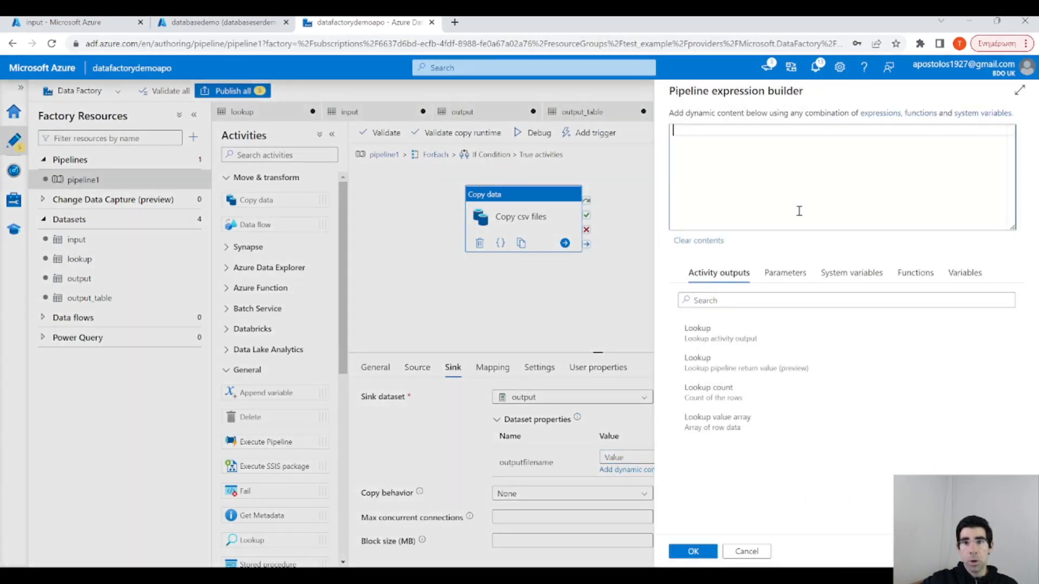
{"action": "type", "text": "@c"}
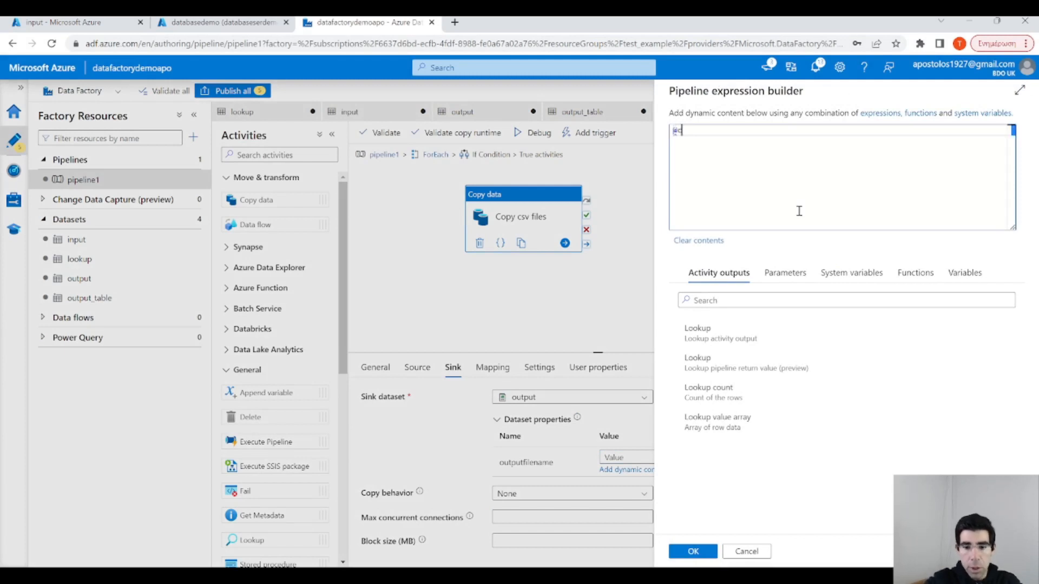
{"action": "type", "text": "oncat()"}
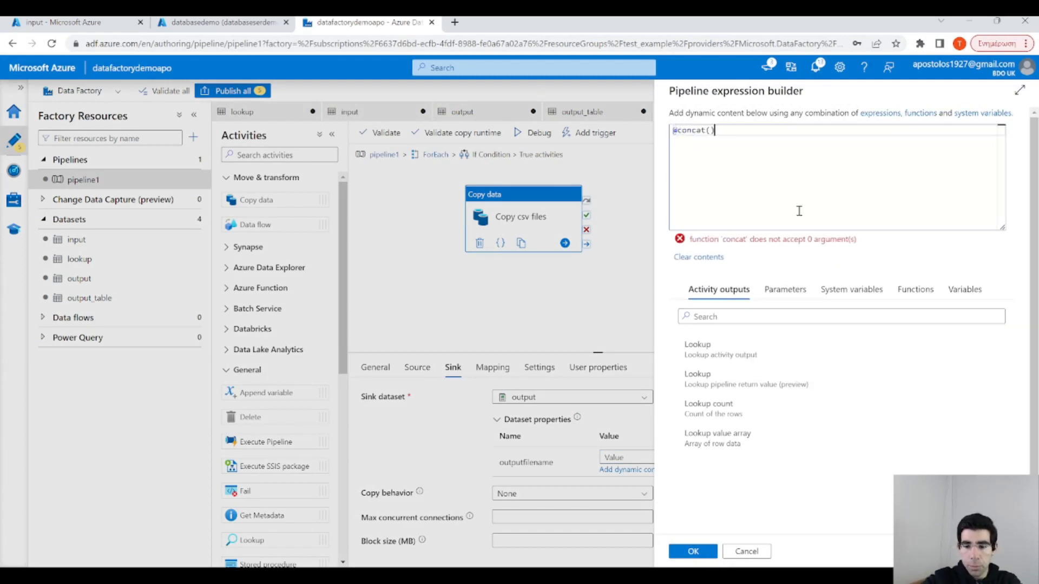
{"action": "type", "text": "().filename"}
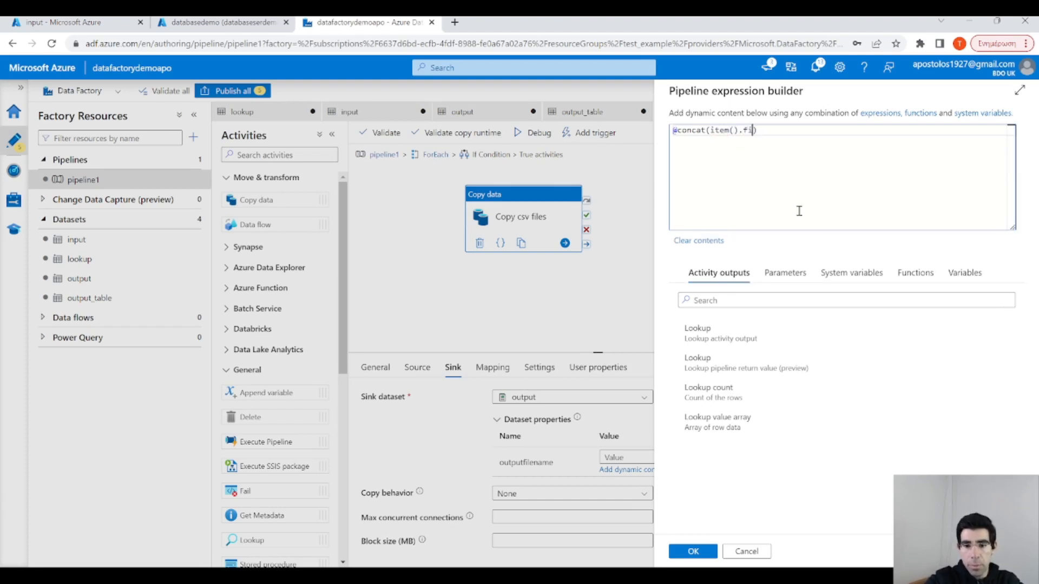
{"action": "type", "text": ","}
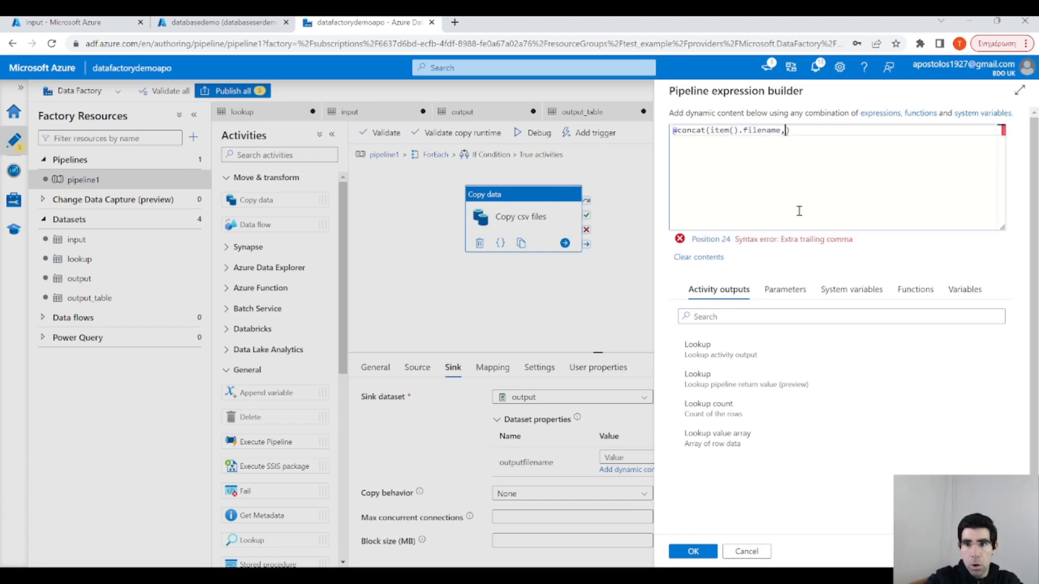
{"action": "type", "text": "'.csv"}
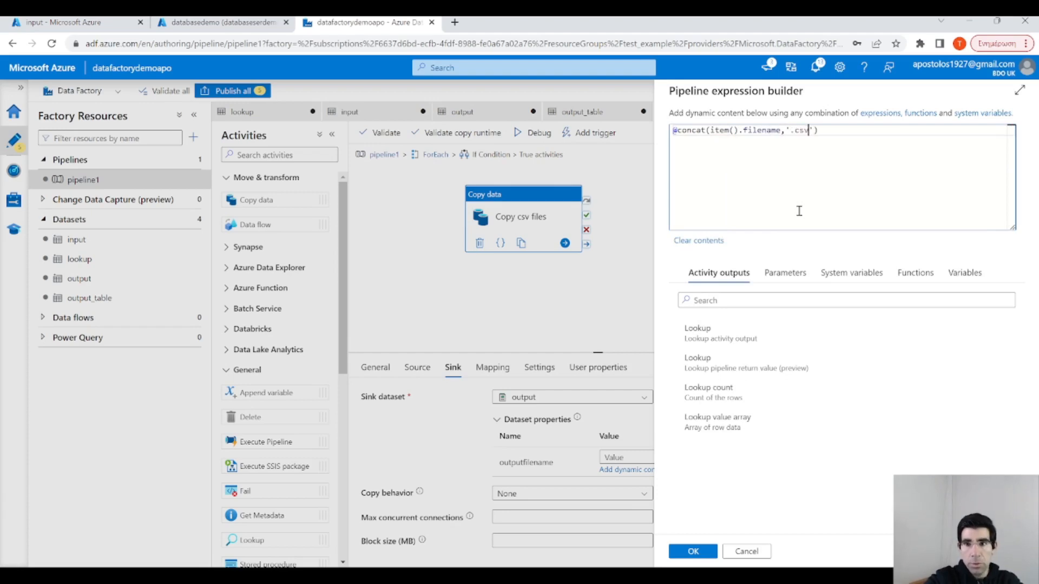
{"action": "left_click", "coordinate": [692, 551]}
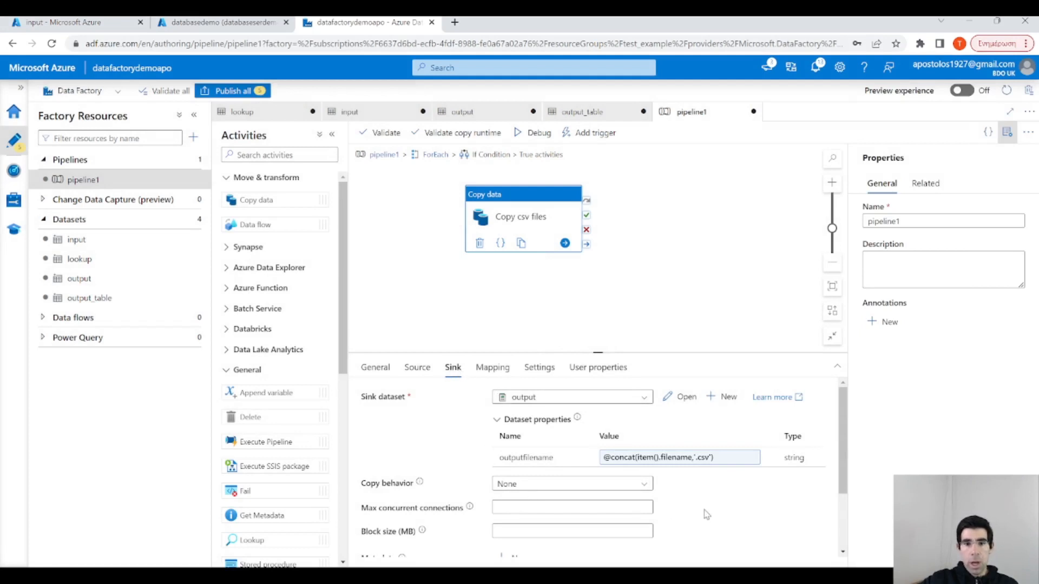
{"action": "scroll", "coordinate": [677, 509], "scroll_direction": "down", "scroll_amount": 2}
{"action": "scroll", "coordinate": [698, 506], "scroll_direction": "up", "scroll_amount": 3}
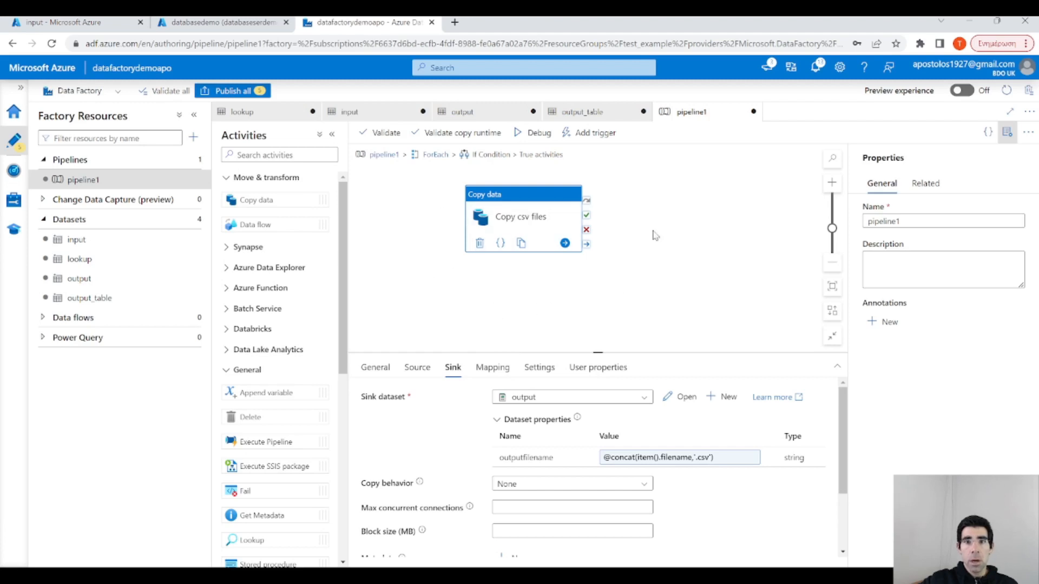
Add a Copy data activity to the If Condition's False branch and choose input as its source dataset.
{"action": "left_click", "coordinate": [438, 155]}
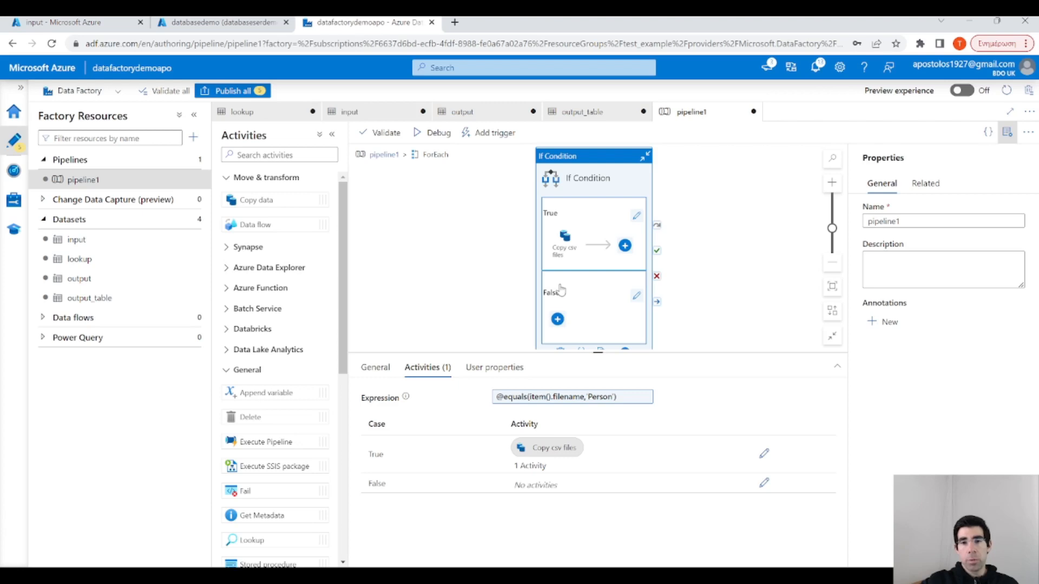
{"action": "left_click", "coordinate": [638, 296]}
{"action": "left_click_drag", "start_coordinate": [243, 202], "coordinate": [536, 237]}
{"action": "left_click", "coordinate": [421, 369]}
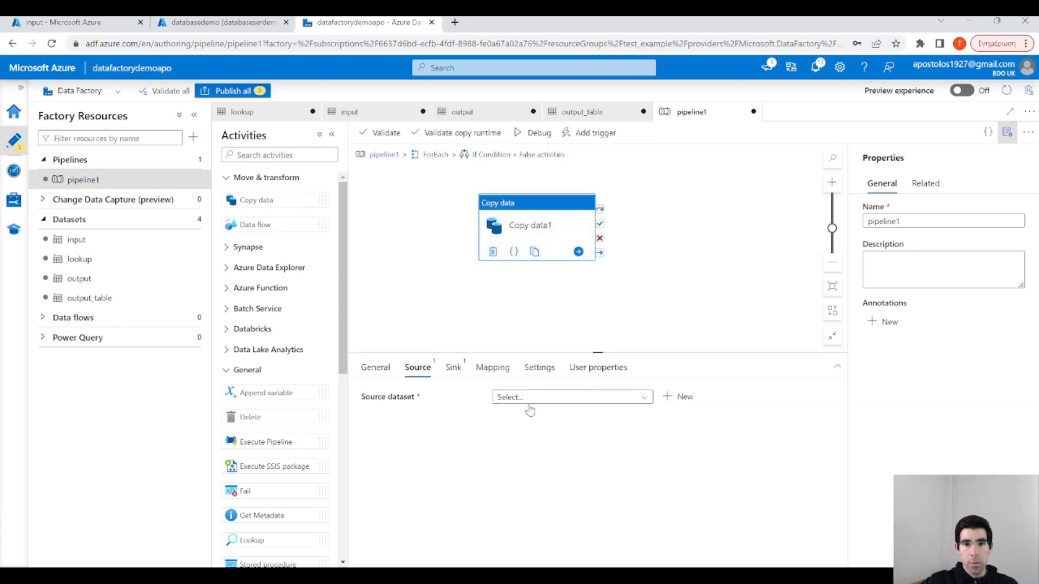
{"action": "left_click", "coordinate": [528, 400]}
{"action": "left_click", "coordinate": [517, 453]}
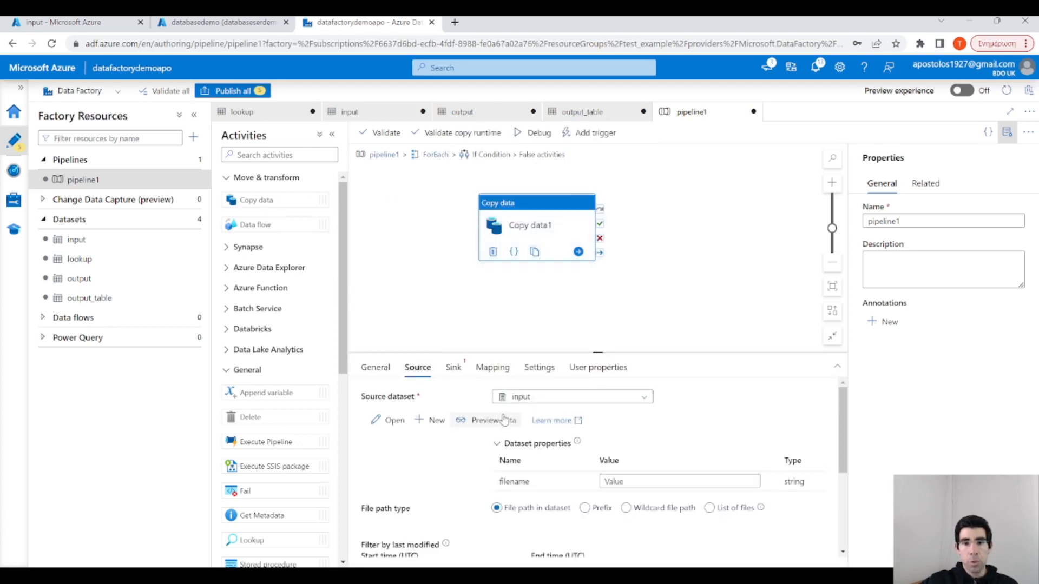
{"action": "left_click", "coordinate": [623, 481]}
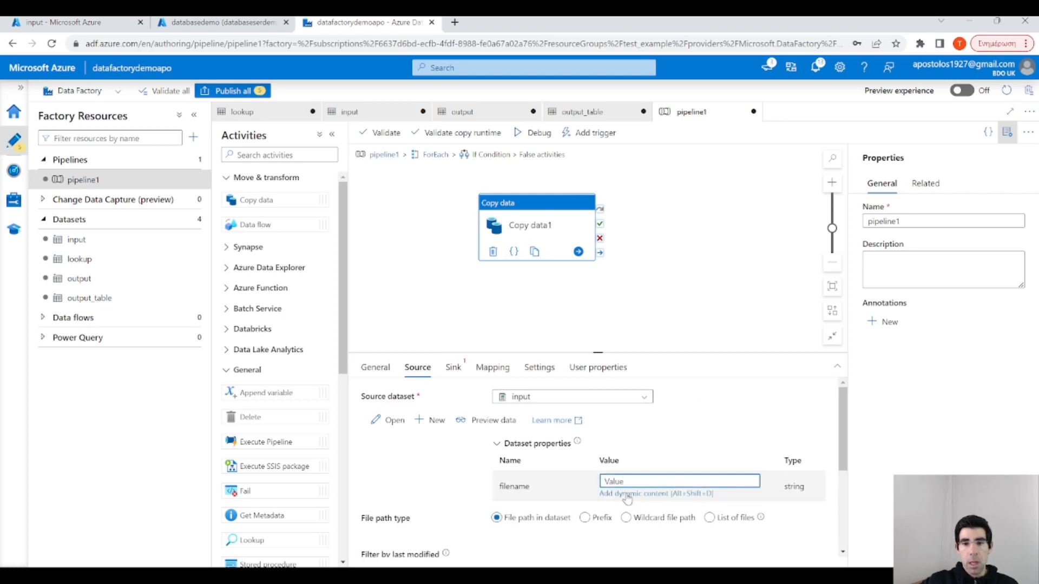
{"action": "left_click", "coordinate": [627, 494]}
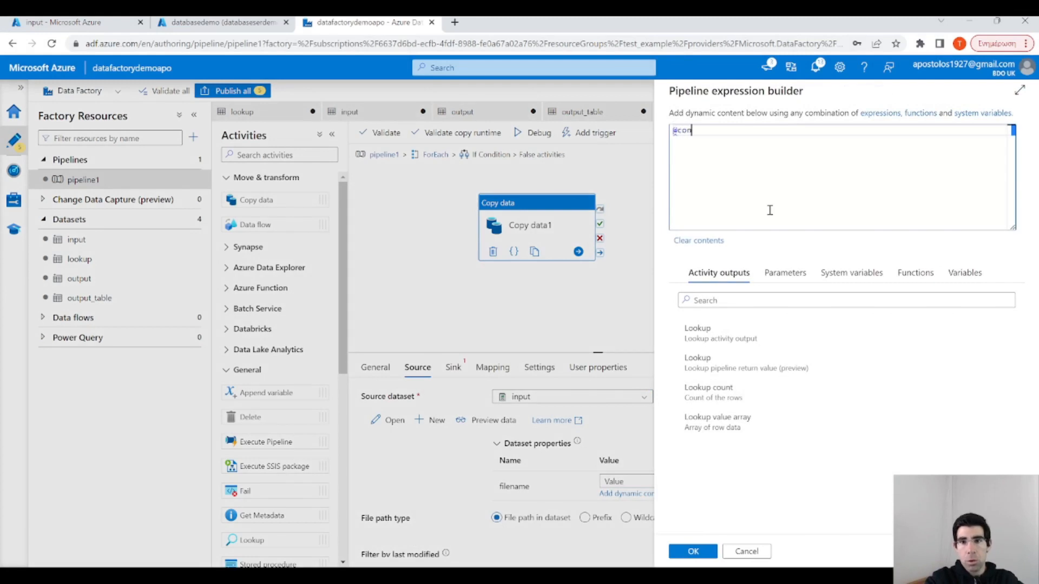
{"action": "type", "text": "@concat("}
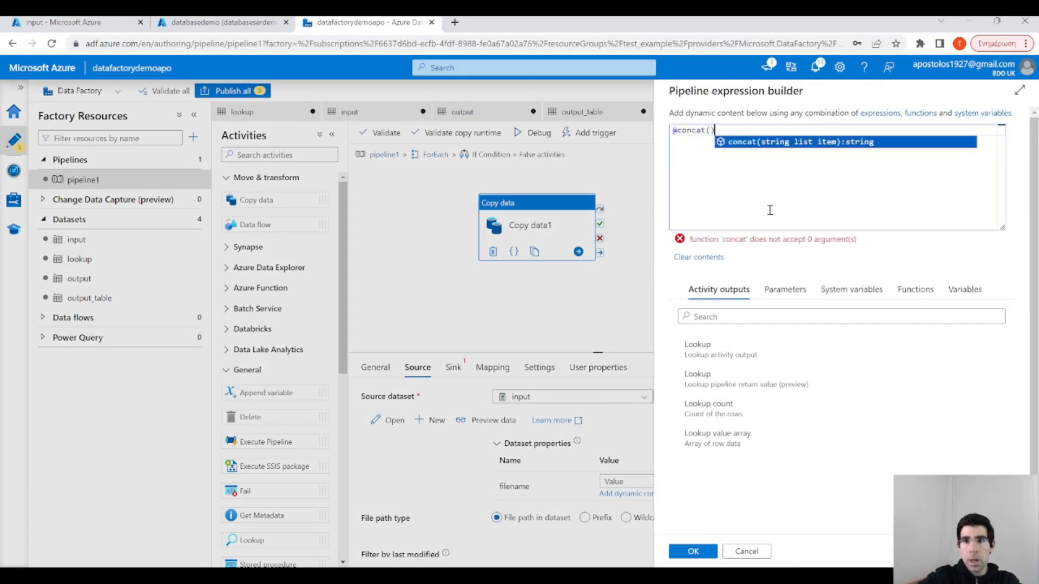
{"action": "type", "text": "item().f"}
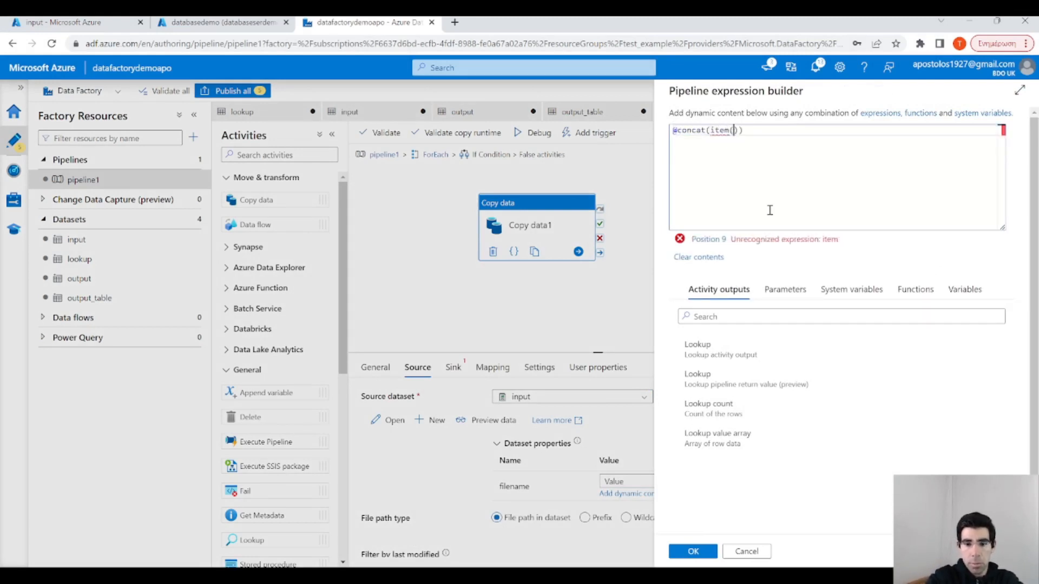
{"action": "type", "text": "ilename"}
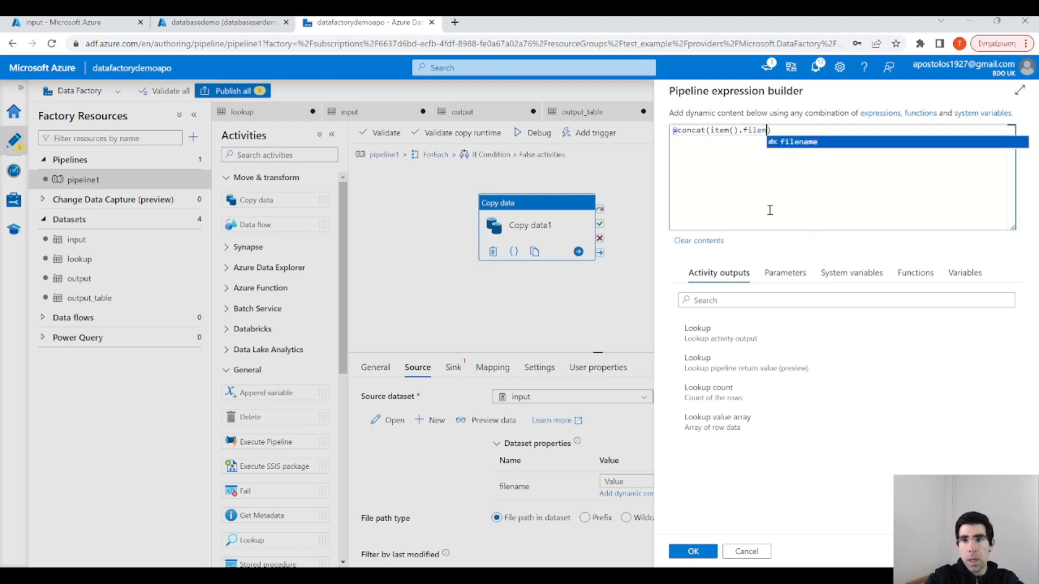
{"action": "type", "text": ", ''"}
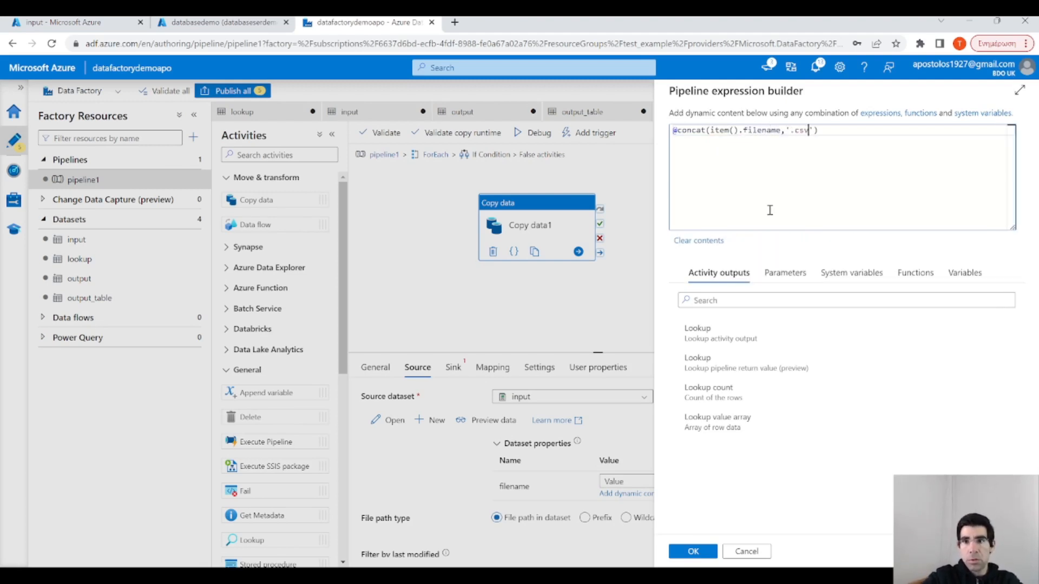
{"action": "left_click", "coordinate": [693, 551]}
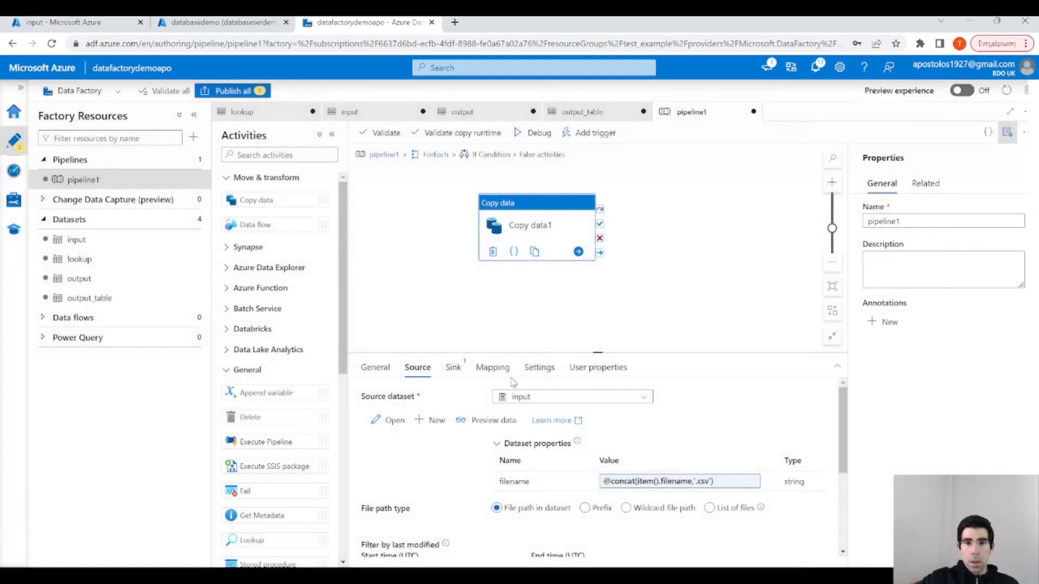
Choose output_table as the sink dataset of the False-branch copy activity.
{"action": "left_click", "coordinate": [462, 379]}
{"action": "left_click", "coordinate": [536, 397]}
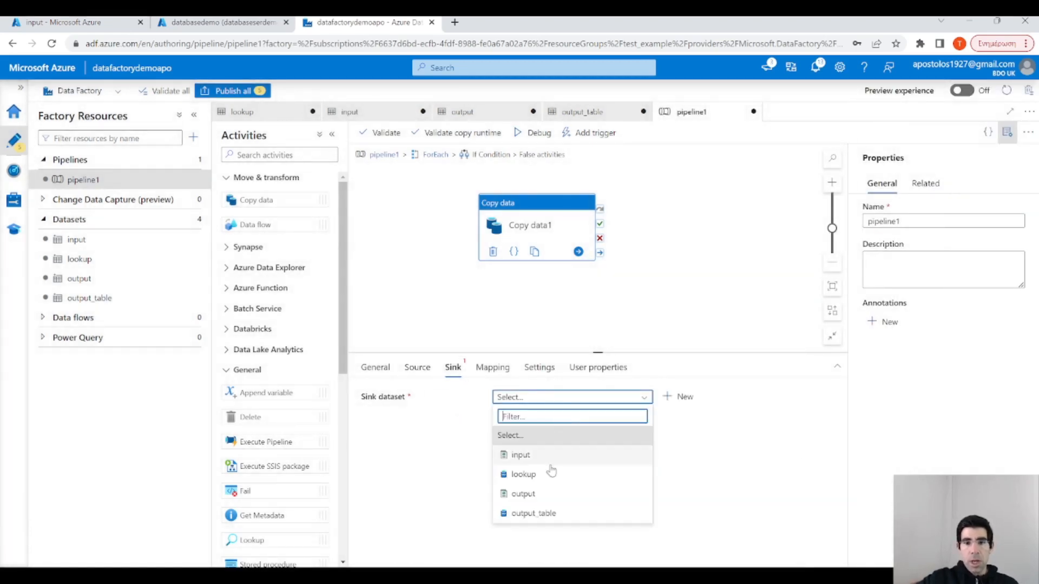
{"action": "left_click", "coordinate": [557, 517]}
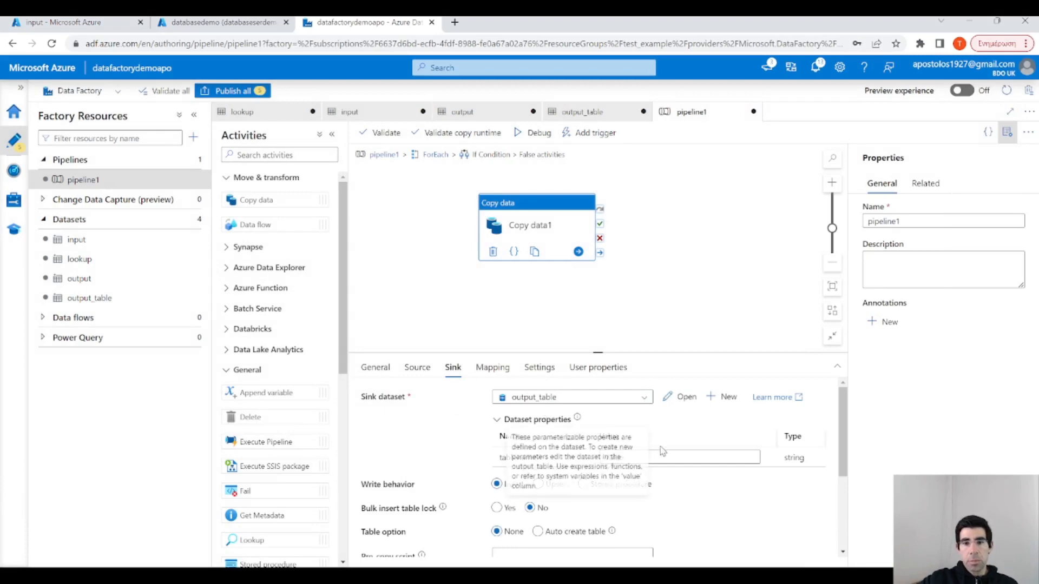
Write the dynamic expression toUpper(item().filename) for the sink dataset's tablename property.
{"action": "left_click", "coordinate": [659, 456]}
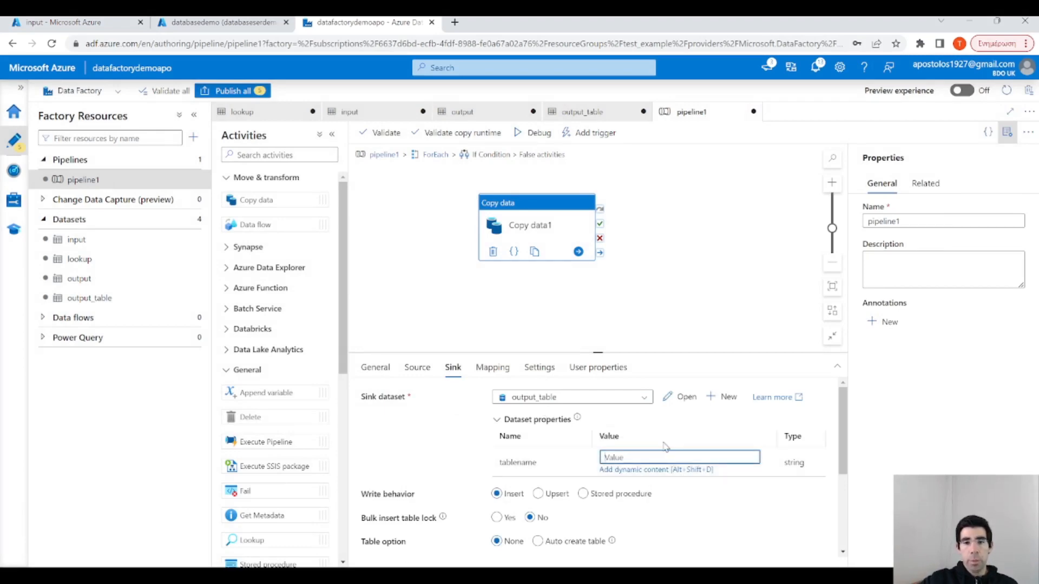
{"action": "left_click", "coordinate": [644, 470]}
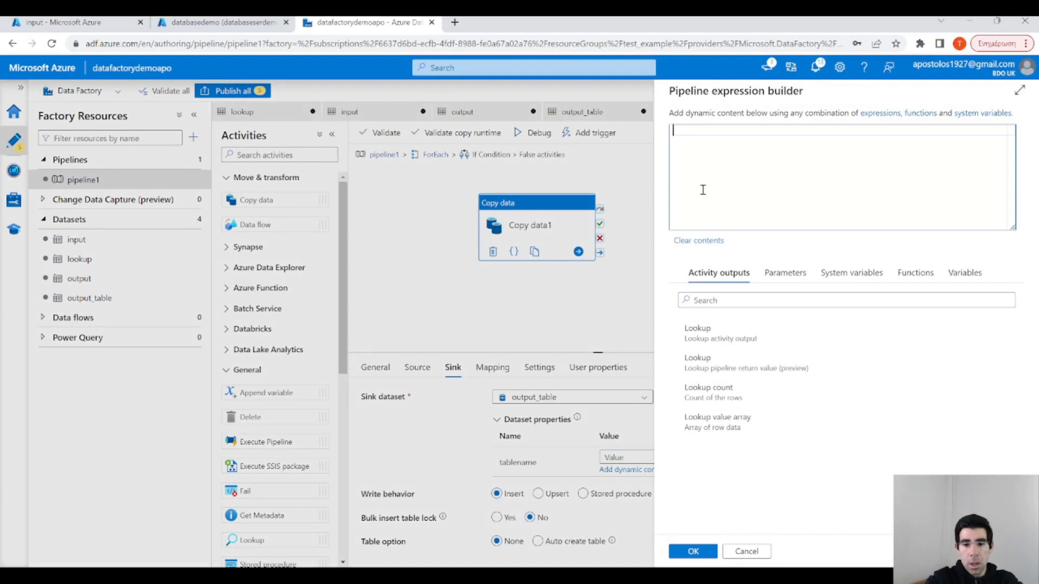
{"action": "type", "text": "ta"}
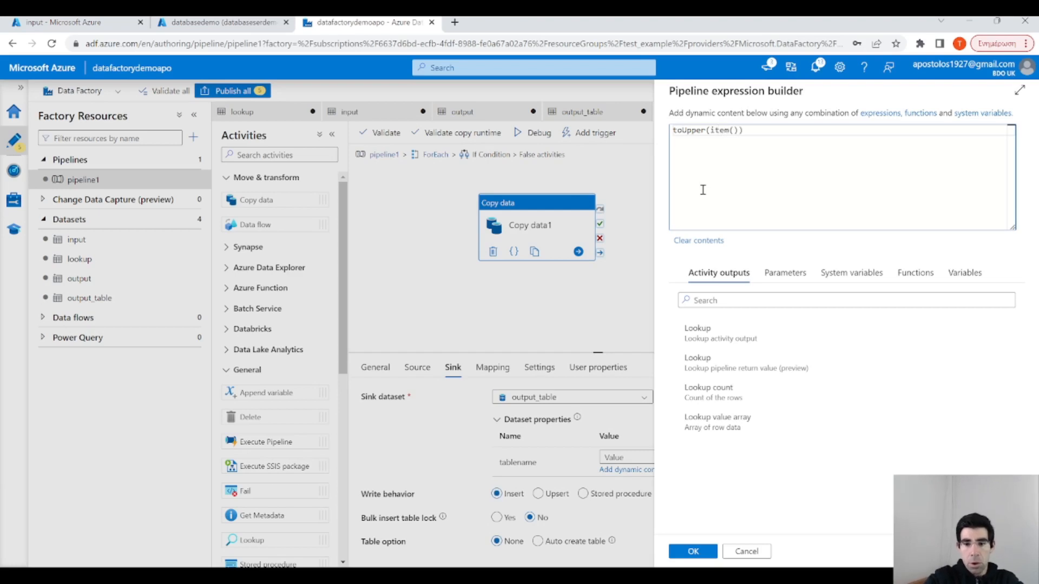
{"action": "type", "text": "name"}
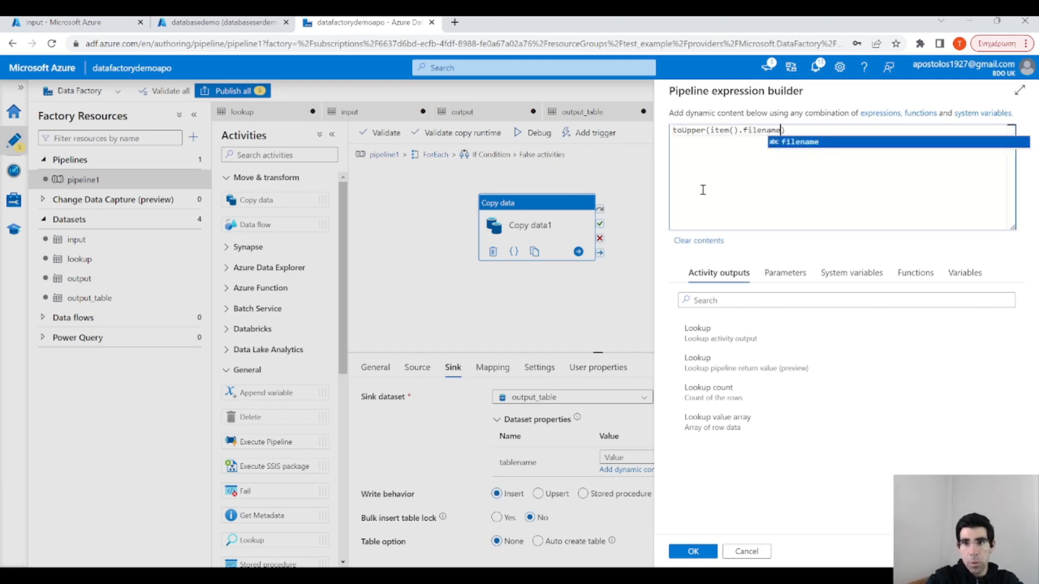
{"action": "key", "text": "Right"}
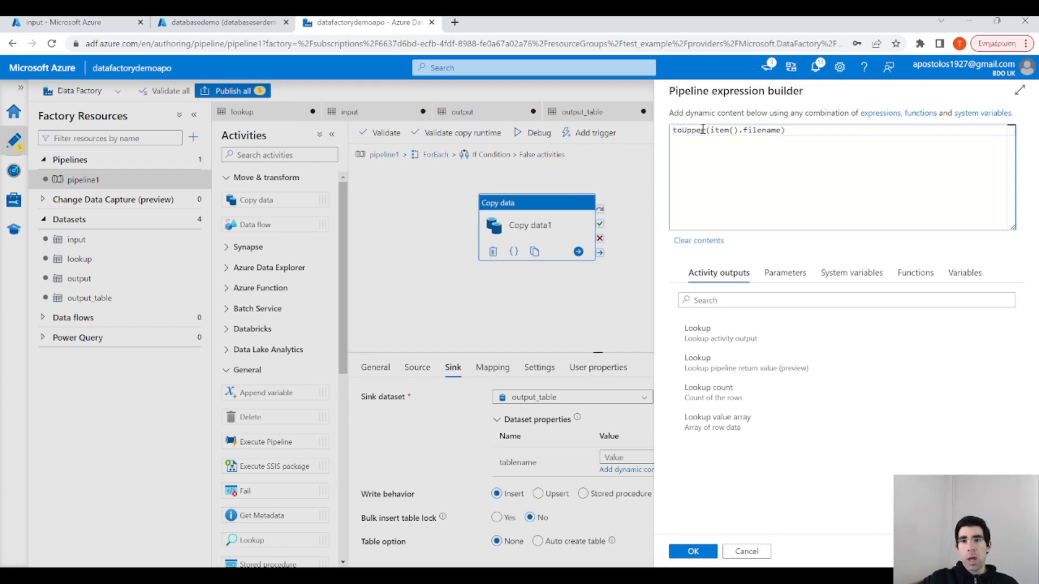
Check the toUpper function against the table names in the databasedemo query editor, and return to Data Factory.
{"action": "double_click", "coordinate": [706, 131]}
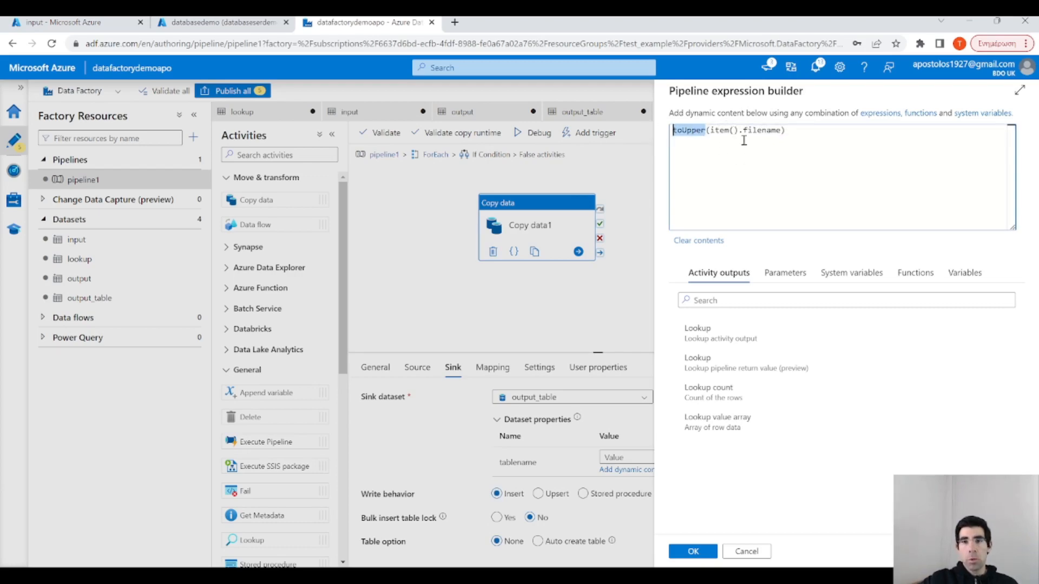
{"action": "left_click", "coordinate": [216, 23]}
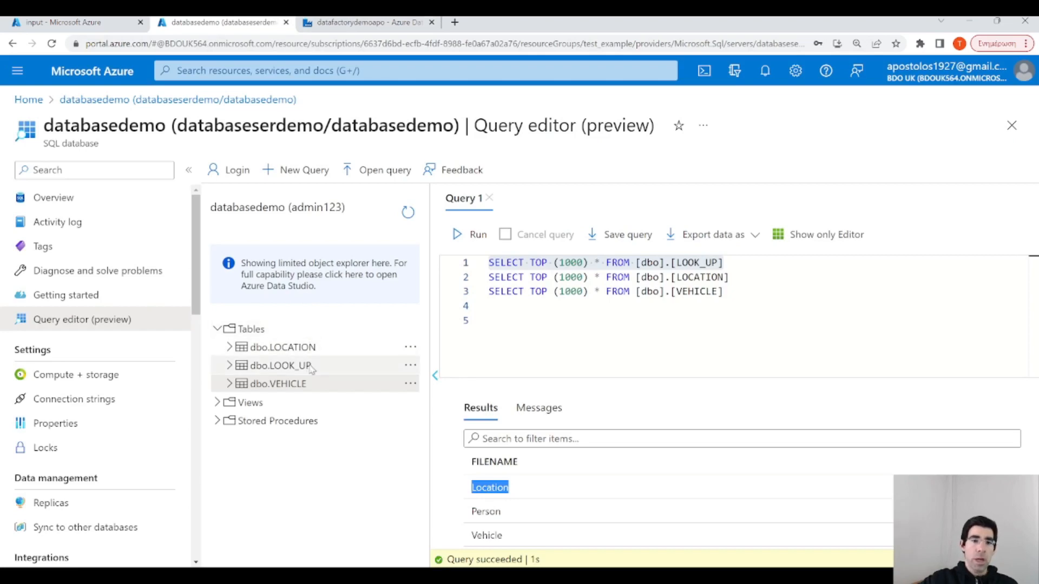
{"action": "left_click", "coordinate": [365, 26]}
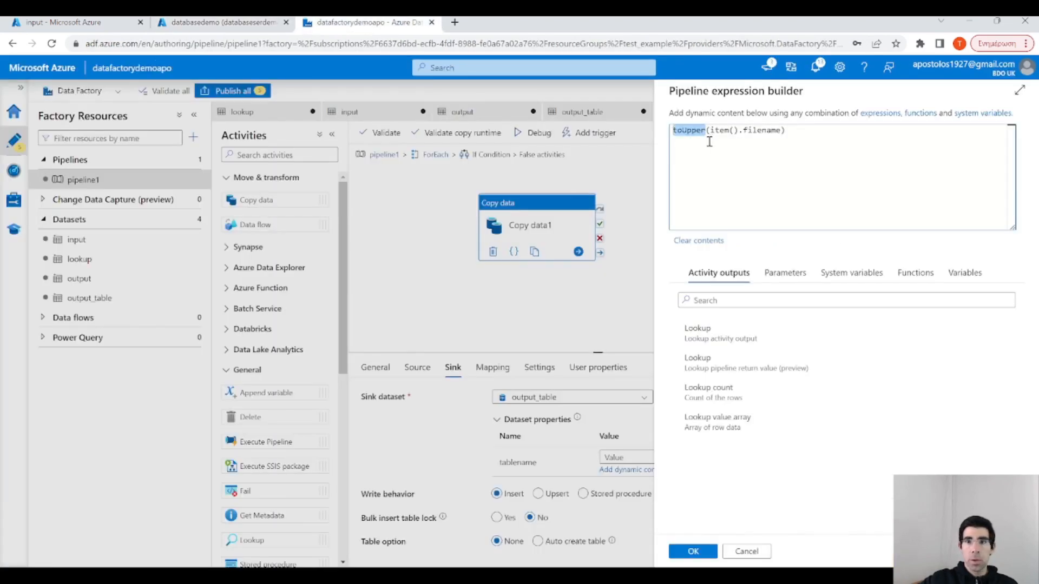
Apply the toUpper(item().filename) expression to tablename and return to the top level of pipeline1.
{"action": "key", "text": "ctrl+a"}
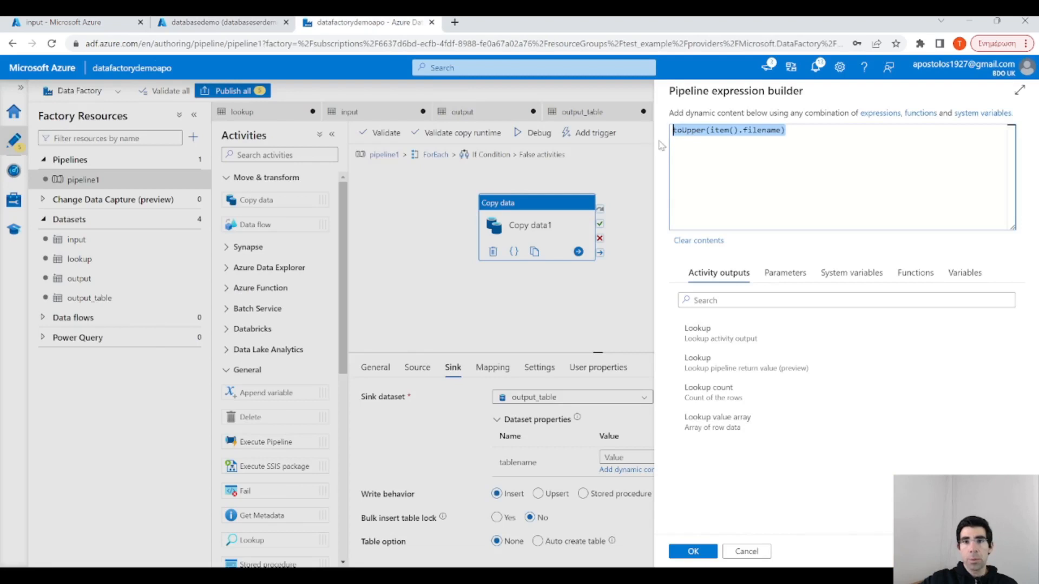
{"action": "left_click", "coordinate": [695, 551]}
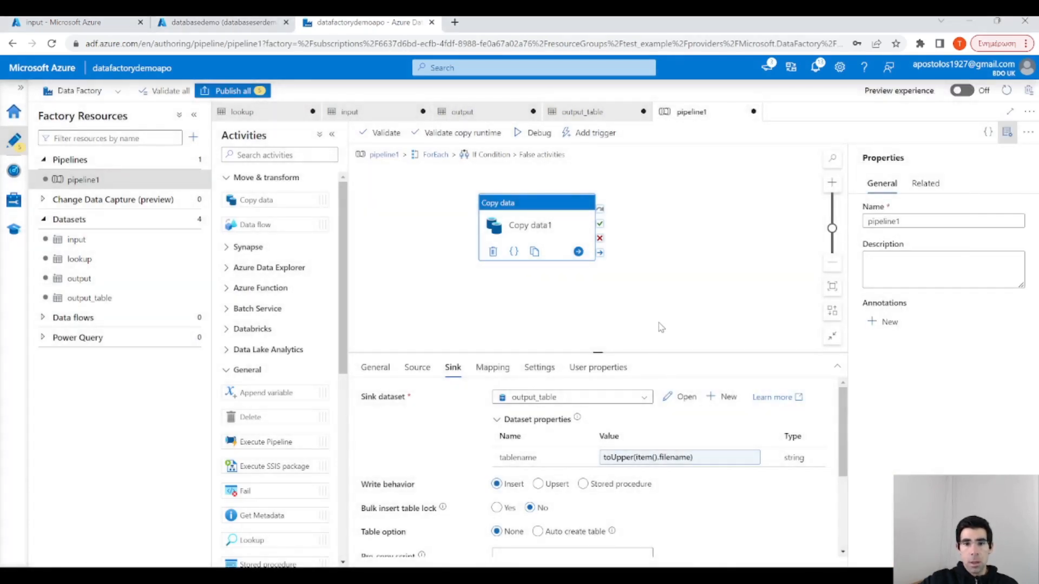
{"action": "left_click", "coordinate": [435, 155]}
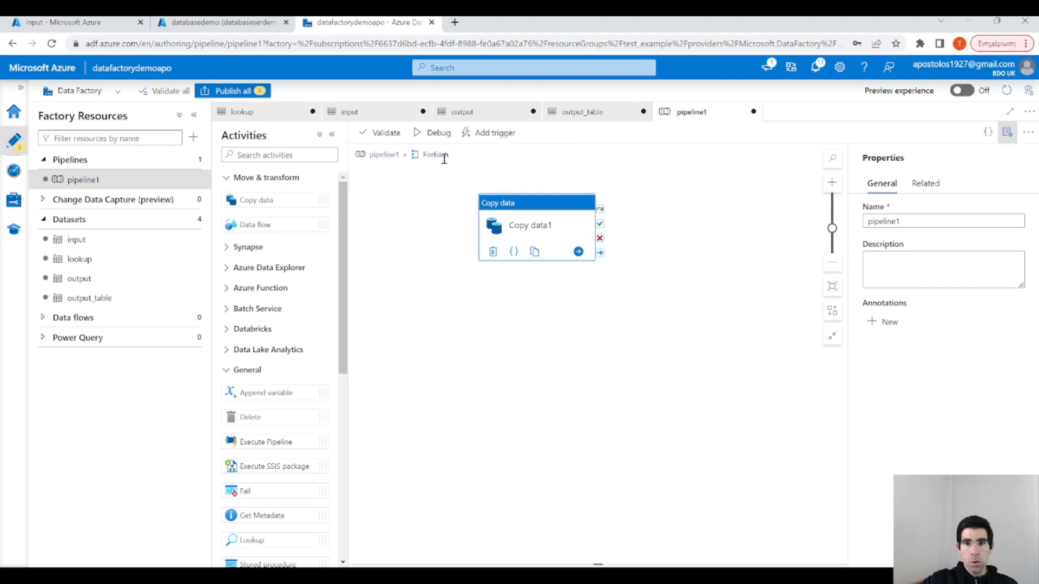
{"action": "left_click", "coordinate": [385, 155]}
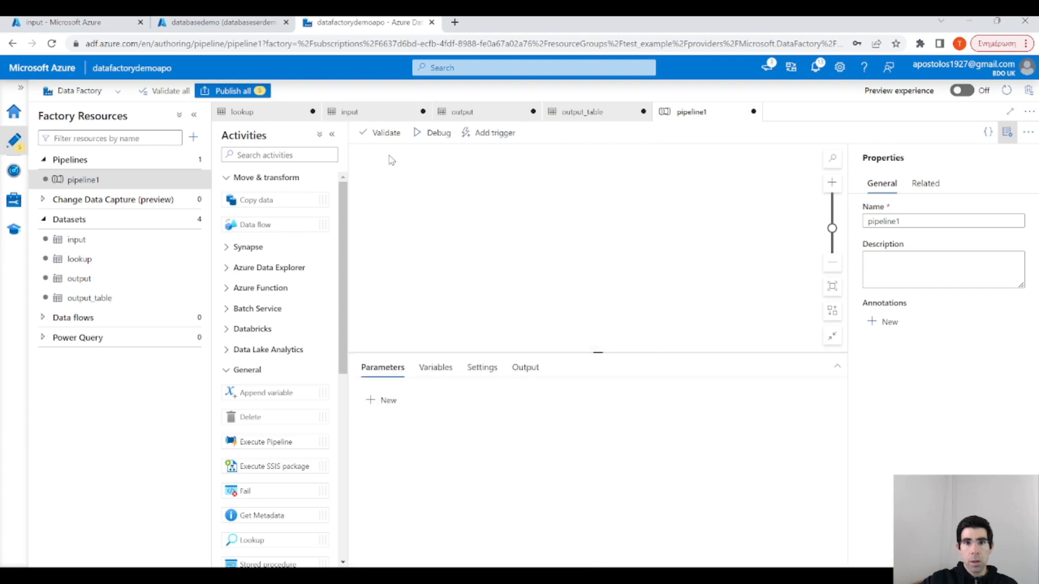
Review the Lookup activity's settings and the ForEach activity's Items expression in pipeline1.
{"action": "left_click", "coordinate": [533, 212]}
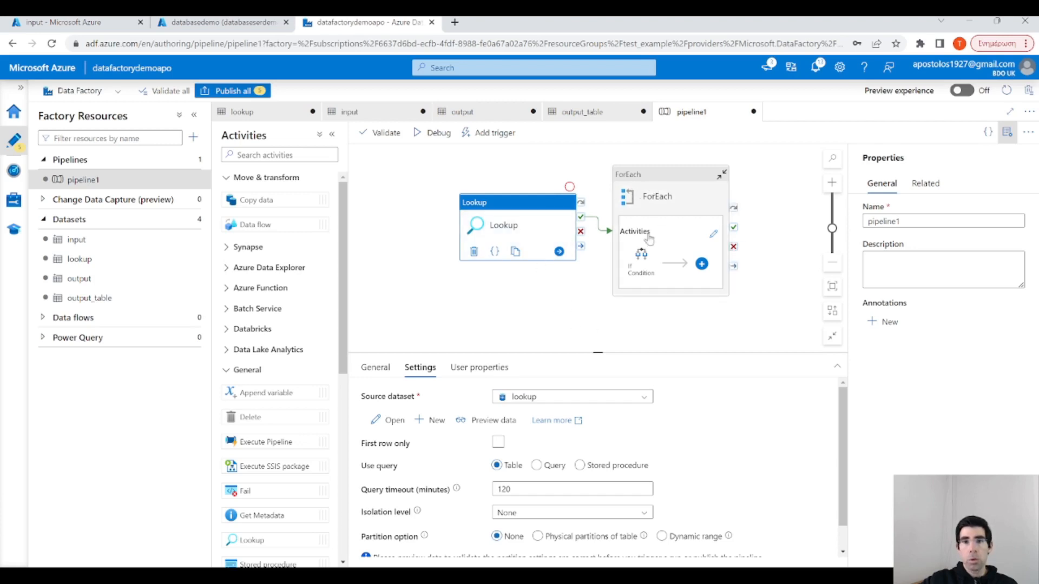
{"action": "left_click", "coordinate": [649, 175]}
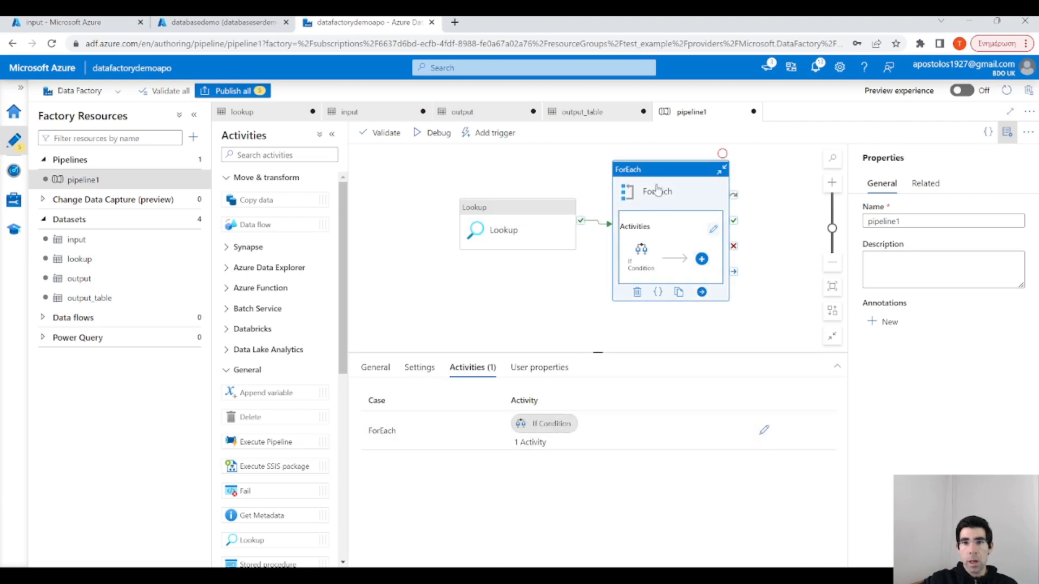
{"action": "left_click", "coordinate": [420, 367]}
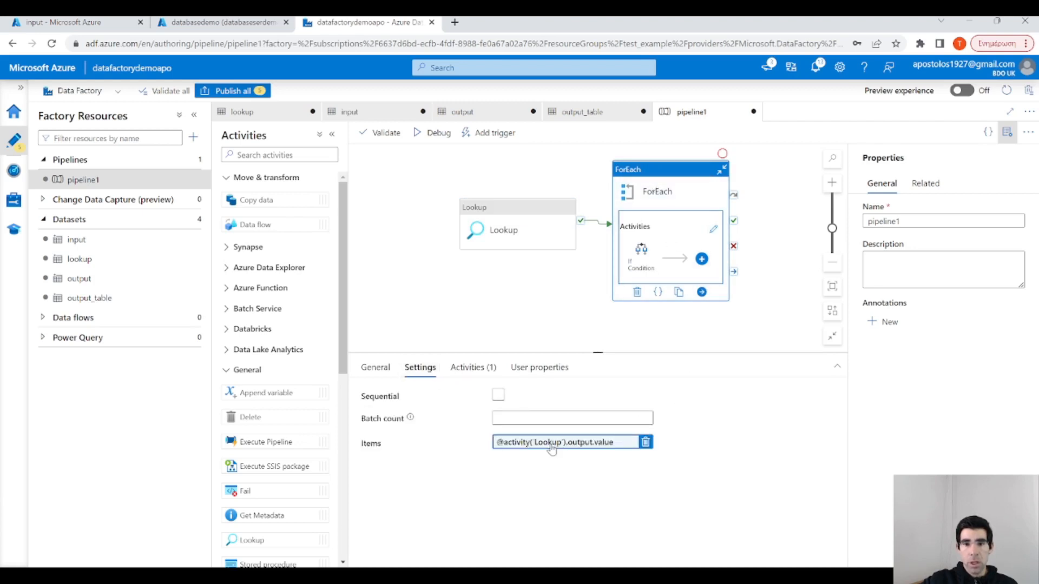
{"action": "left_click", "coordinate": [552, 443]}
{"action": "left_click_drag", "start_coordinate": [845, 135], "coordinate": [646, 113]}
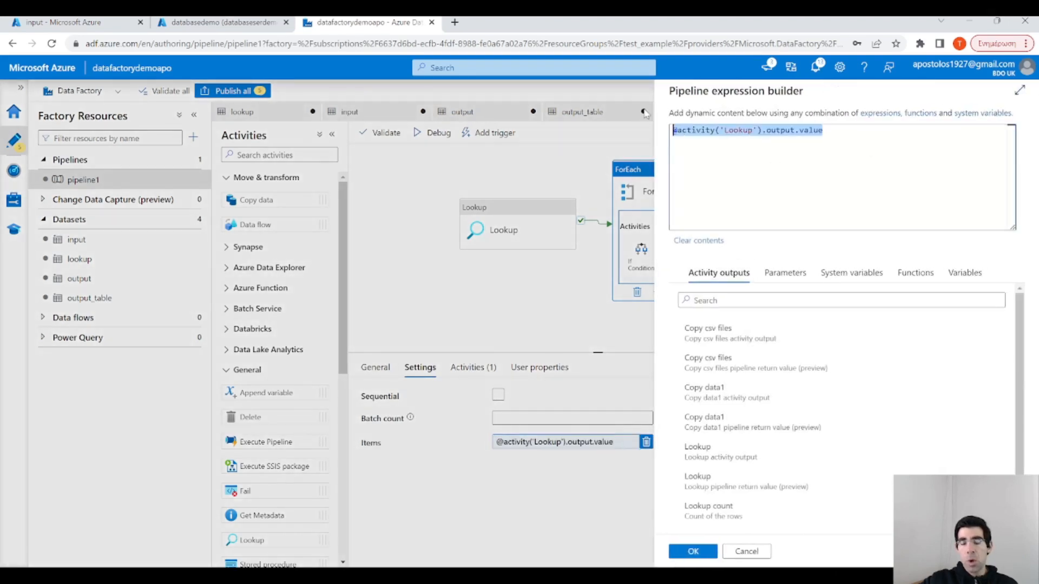
{"action": "left_click", "coordinate": [693, 551]}
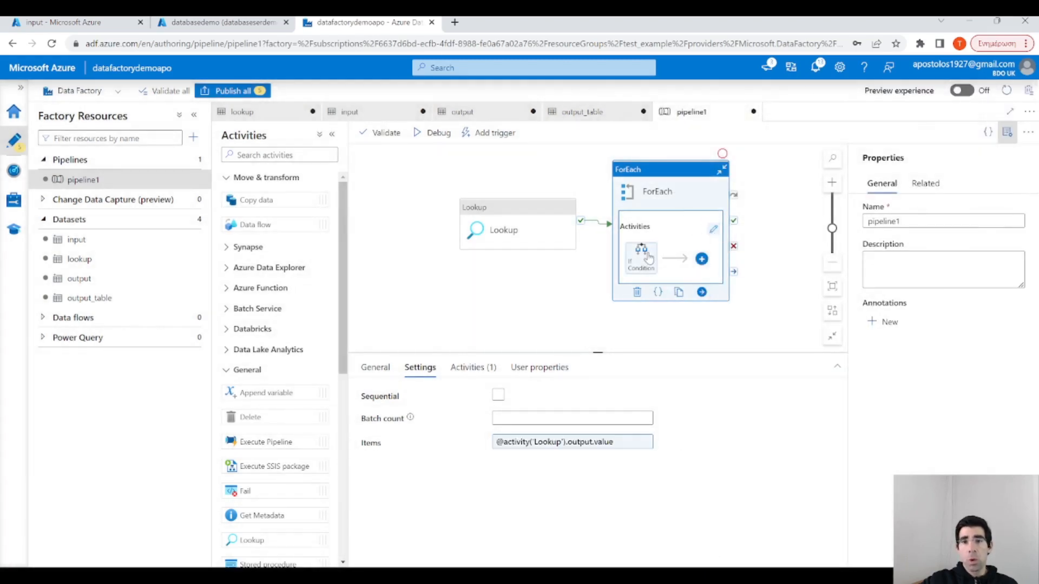
Review the expression and the True and False activities of the If Condition inside ForEach.
{"action": "left_click", "coordinate": [714, 229]}
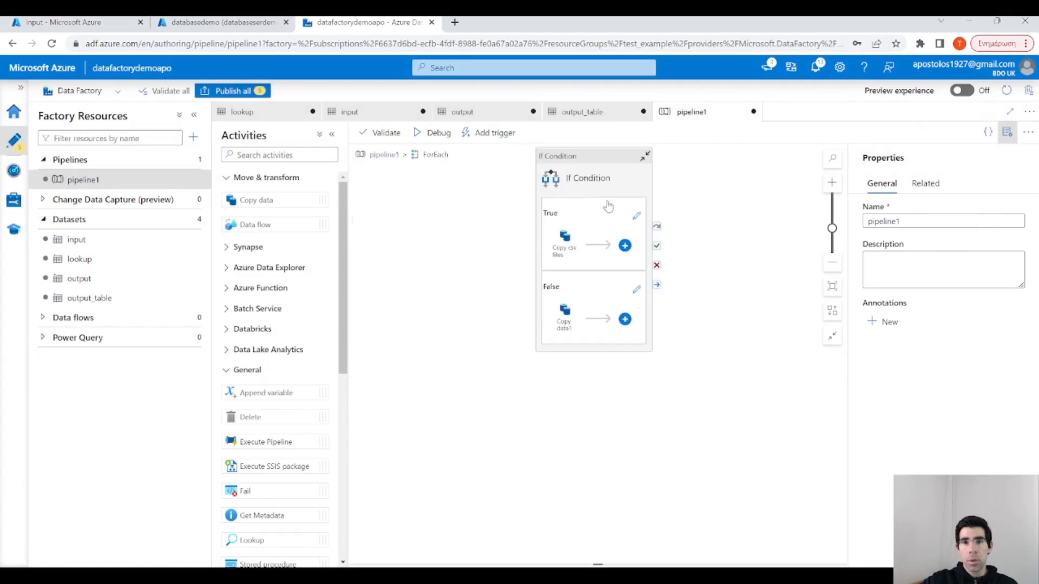
{"action": "left_click", "coordinate": [561, 157]}
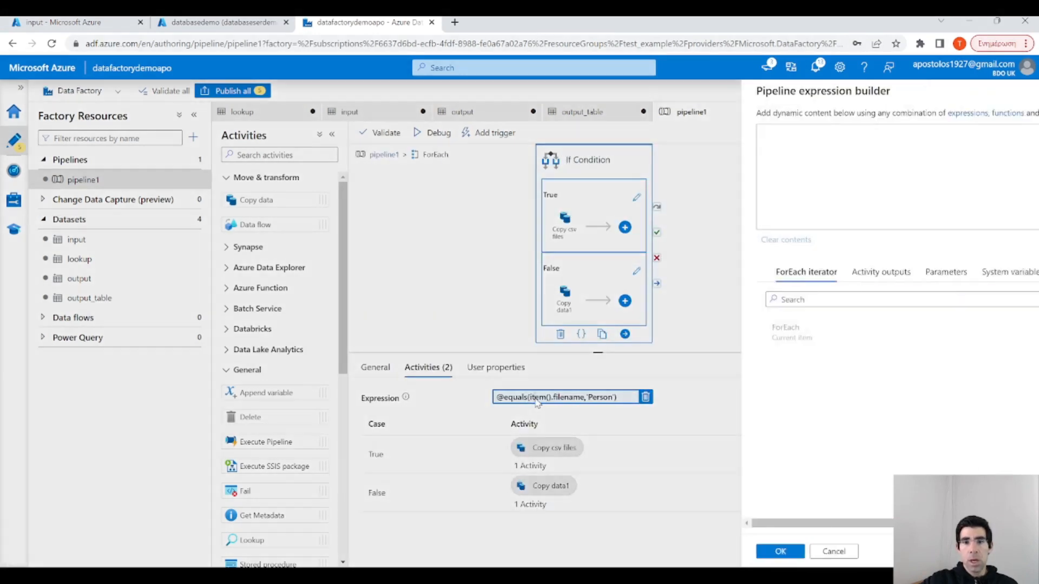
{"action": "left_click", "coordinate": [566, 397]}
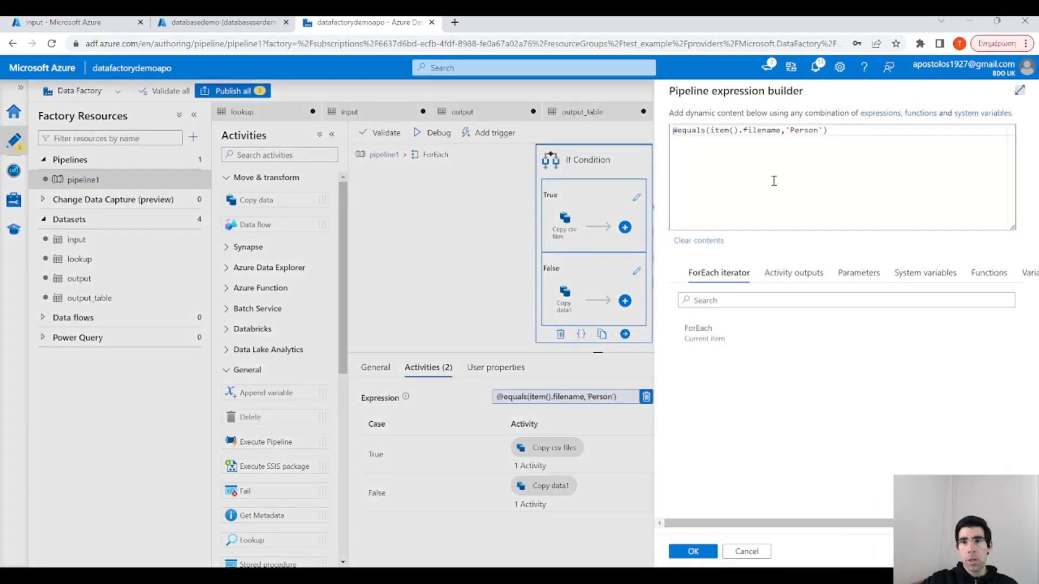
{"action": "key", "text": "ctrl+a"}
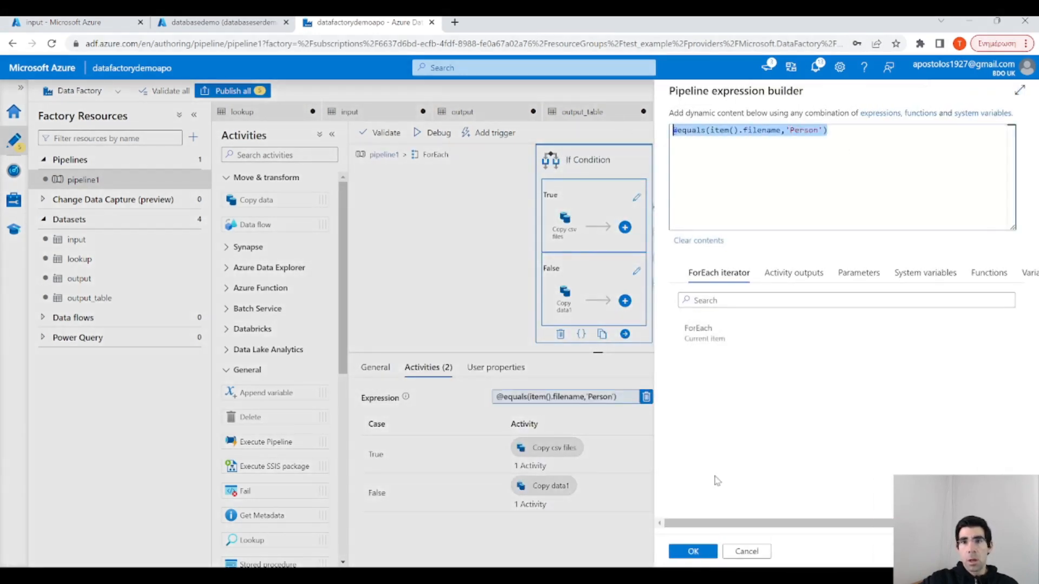
{"action": "left_click", "coordinate": [693, 552]}
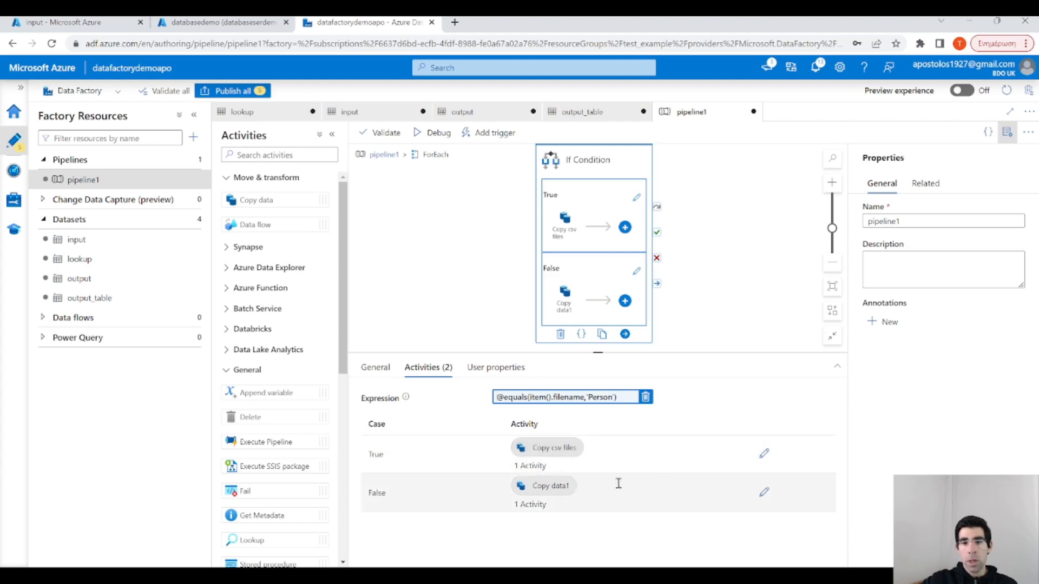
{"action": "left_click", "coordinate": [755, 502]}
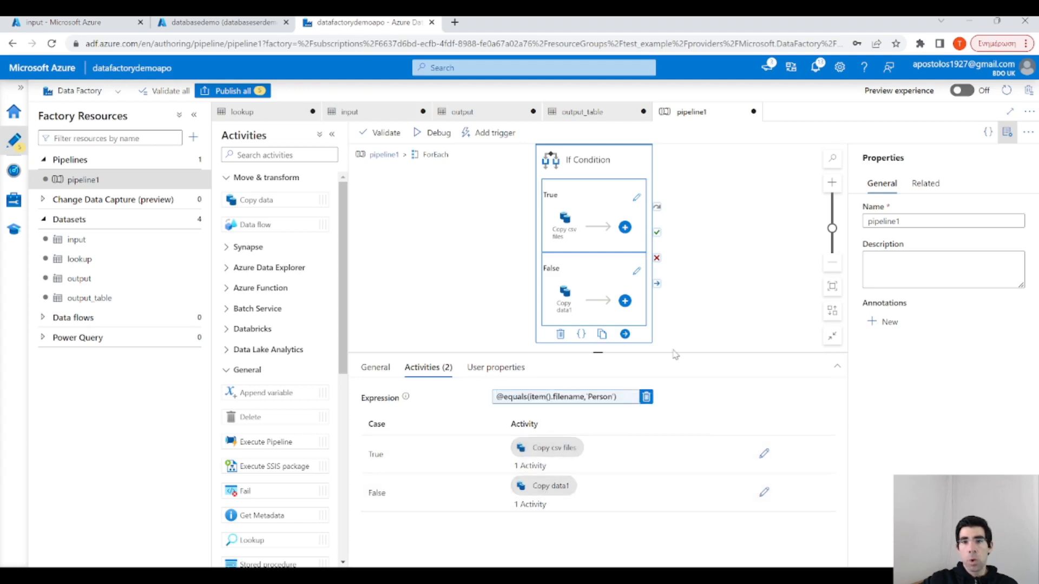
Rename the copy activity in the If Condition's False branch as Copy data to database.
{"action": "left_click", "coordinate": [764, 492]}
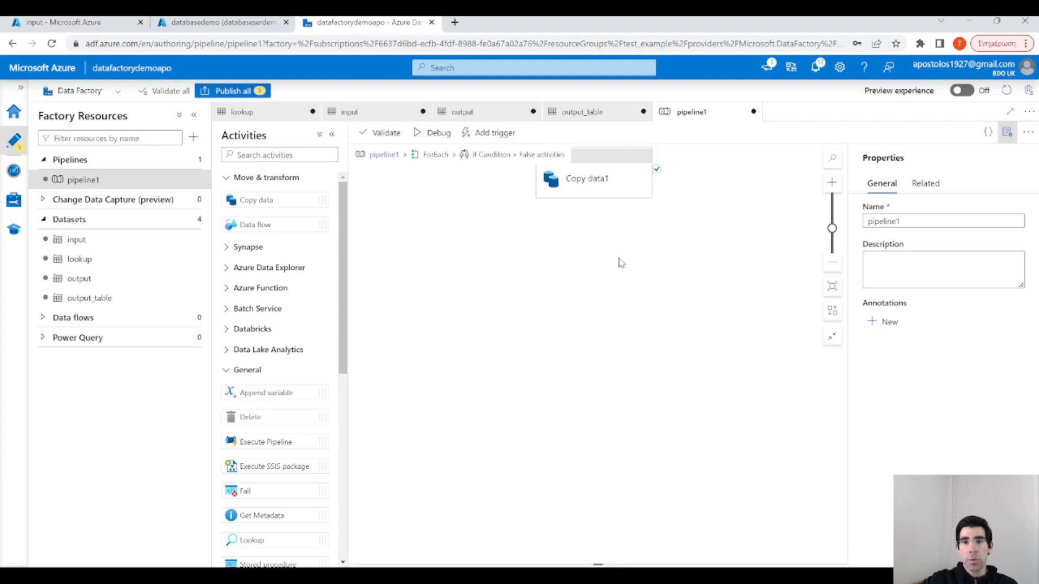
{"action": "left_click", "coordinate": [620, 169]}
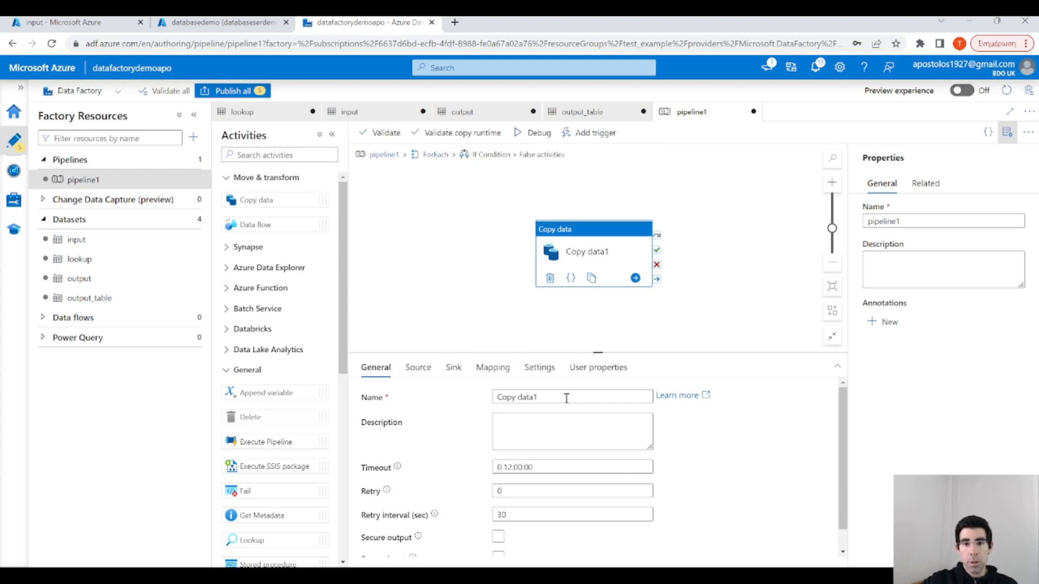
{"action": "left_click_drag", "start_coordinate": [568, 398], "coordinate": [516, 400]}
{"action": "left_click", "coordinate": [547, 401]}
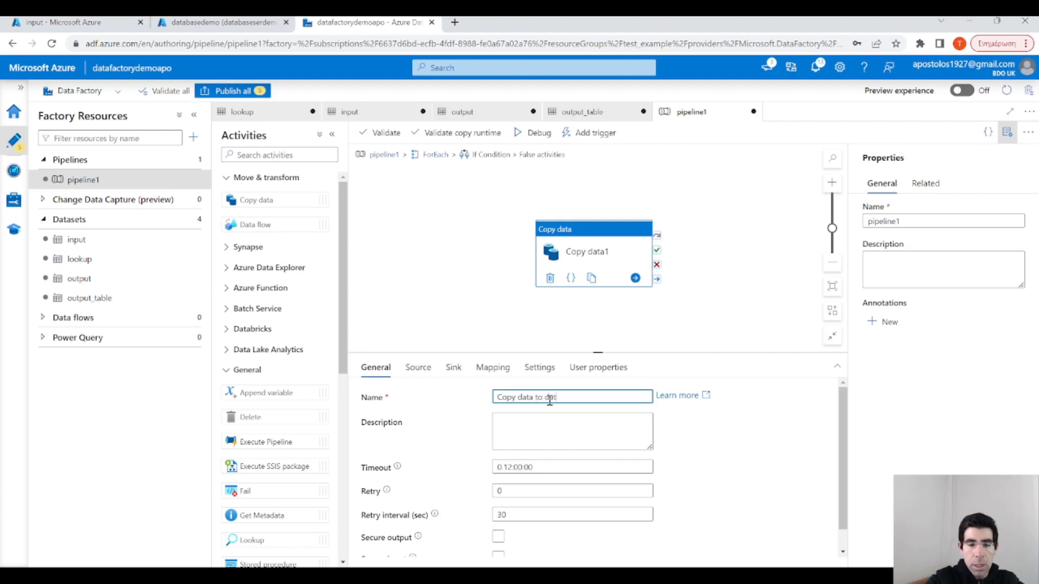
{"action": "type", "text": "to database"}
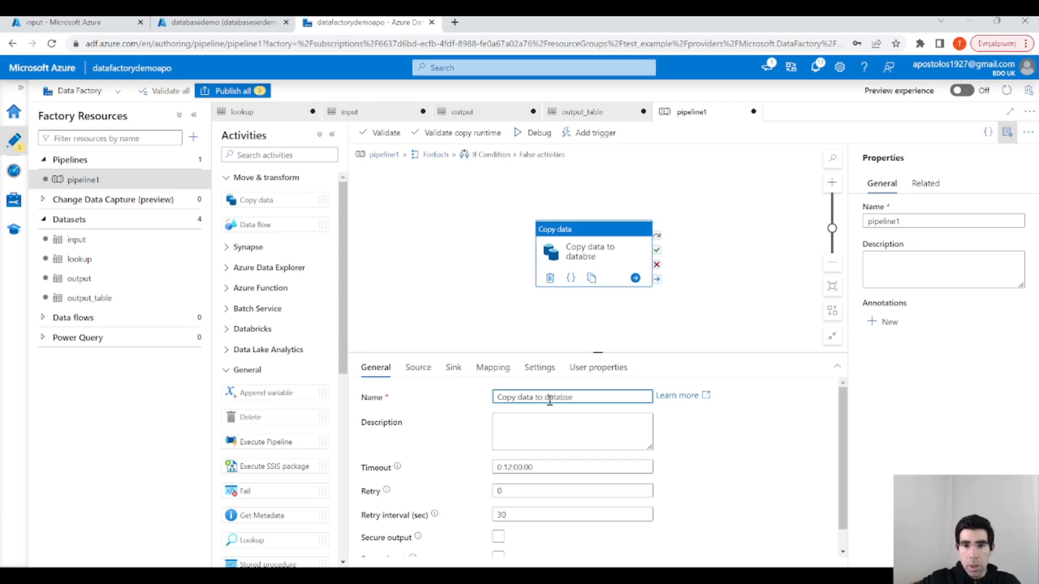
{"action": "key", "text": "Left"}
{"action": "key", "text": "Left"}
{"action": "type", "text": "a"}
{"action": "left_click", "coordinate": [631, 347]}
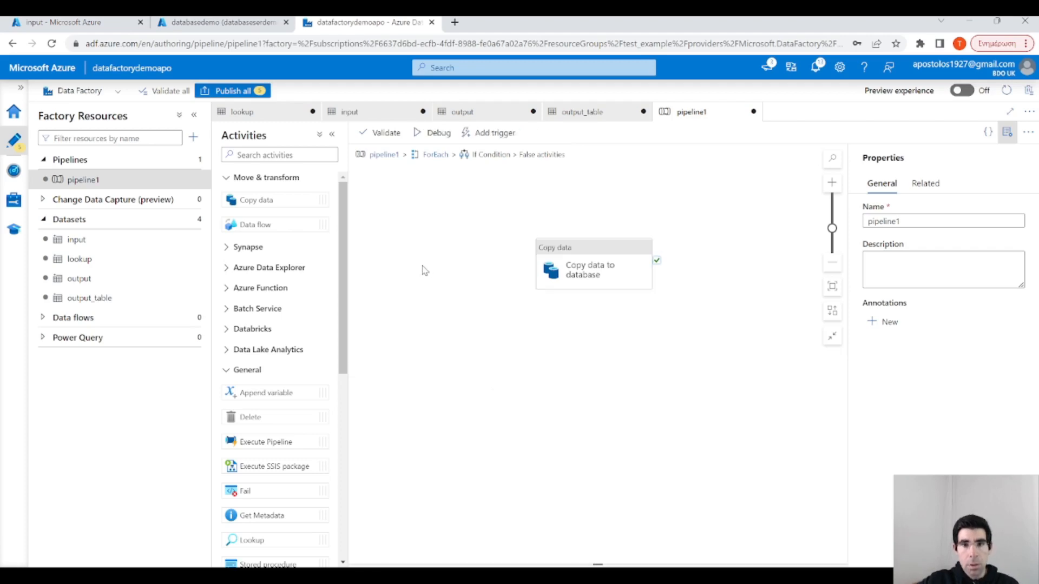
Publish all pending factory changes and start a debug run of pipeline1.
{"action": "left_click", "coordinate": [231, 90]}
{"action": "left_click", "coordinate": [698, 552]}
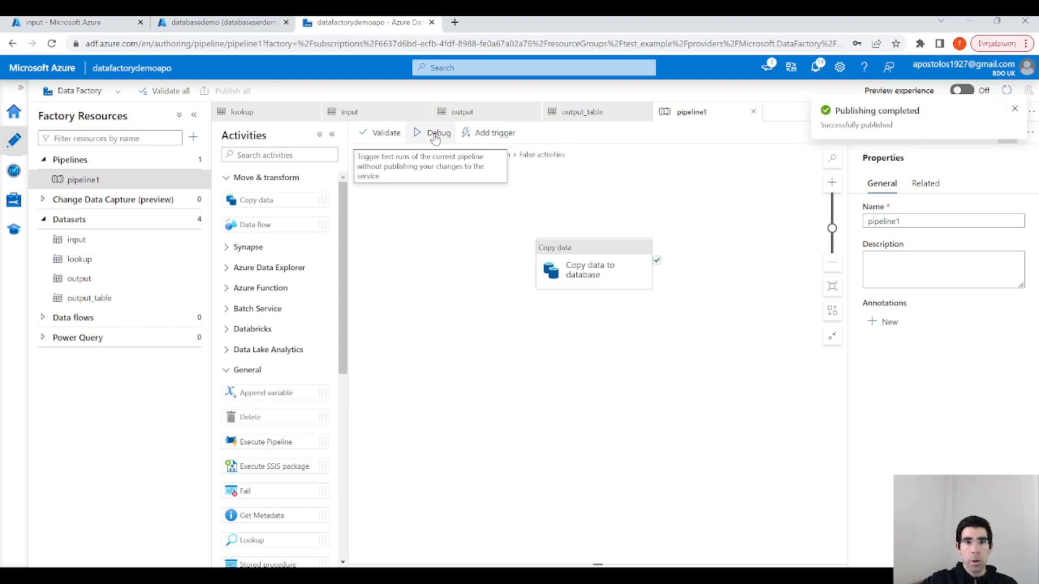
{"action": "left_click", "coordinate": [435, 136]}
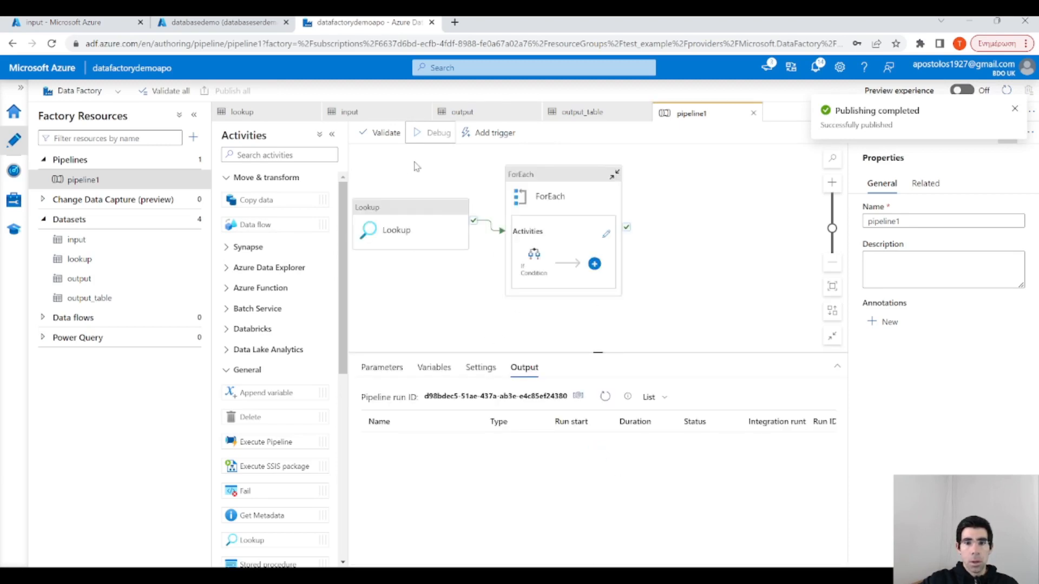
Refresh the debug run output and check the status of the Lookup, ForEach, If Condition and copy activities.
{"action": "left_click", "coordinate": [605, 396]}
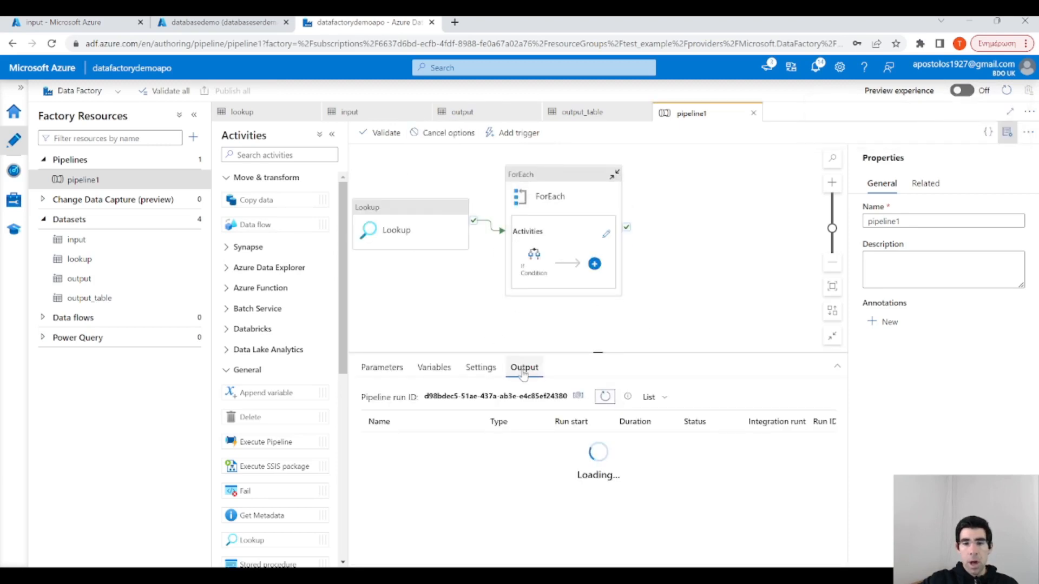
{"action": "left_click", "coordinate": [605, 398]}
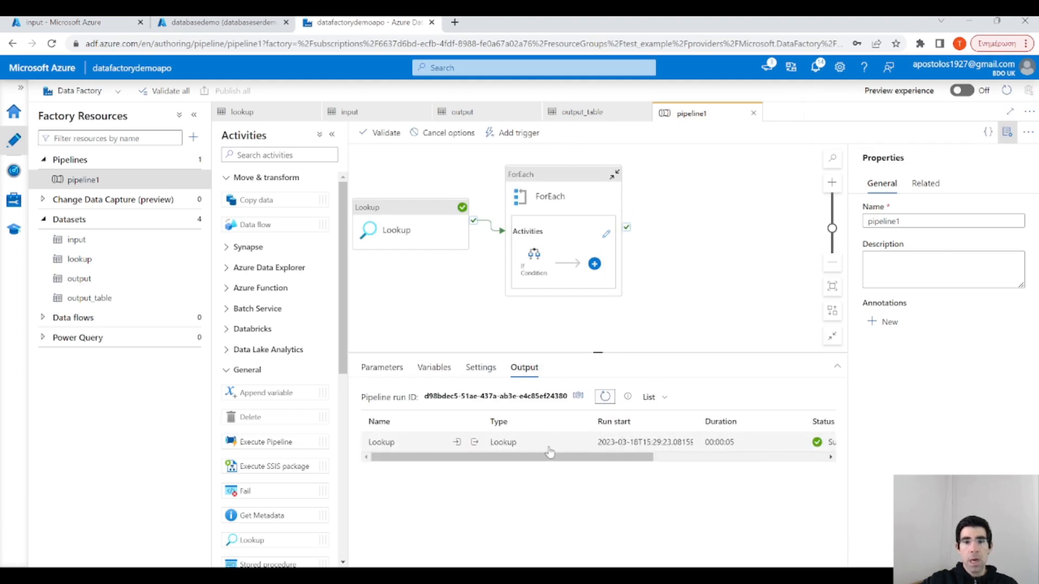
{"action": "left_click", "coordinate": [607, 407]}
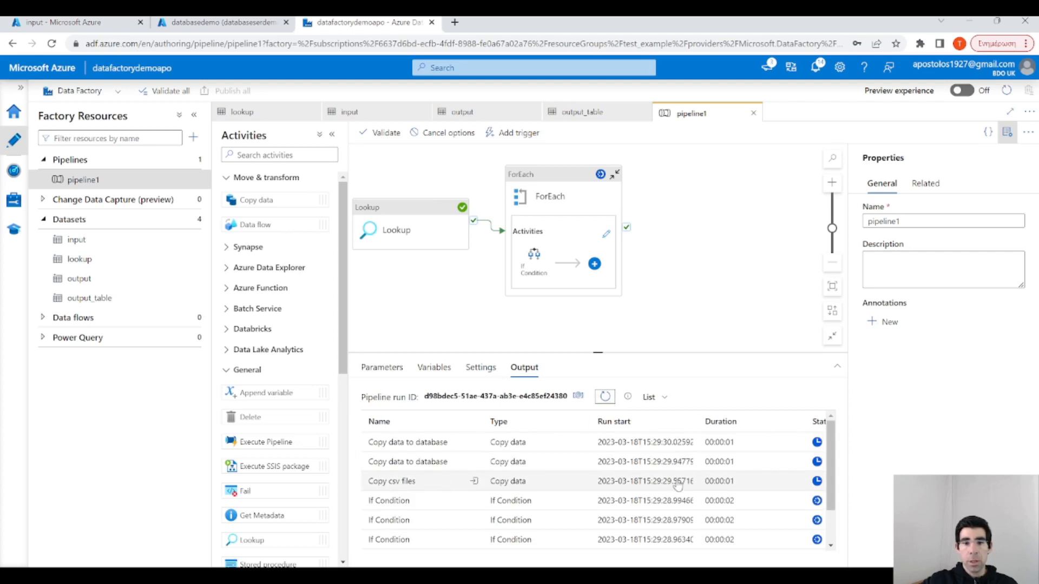
{"action": "scroll", "coordinate": [677, 489], "scroll_direction": "down", "scroll_amount": 3}
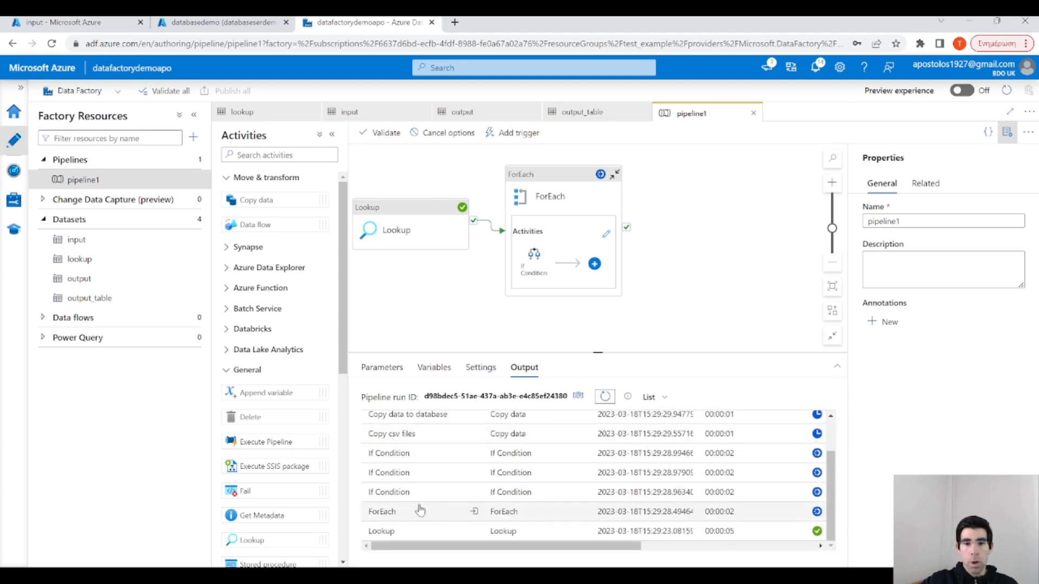
{"action": "left_click_drag", "start_coordinate": [615, 546], "coordinate": [563, 553]}
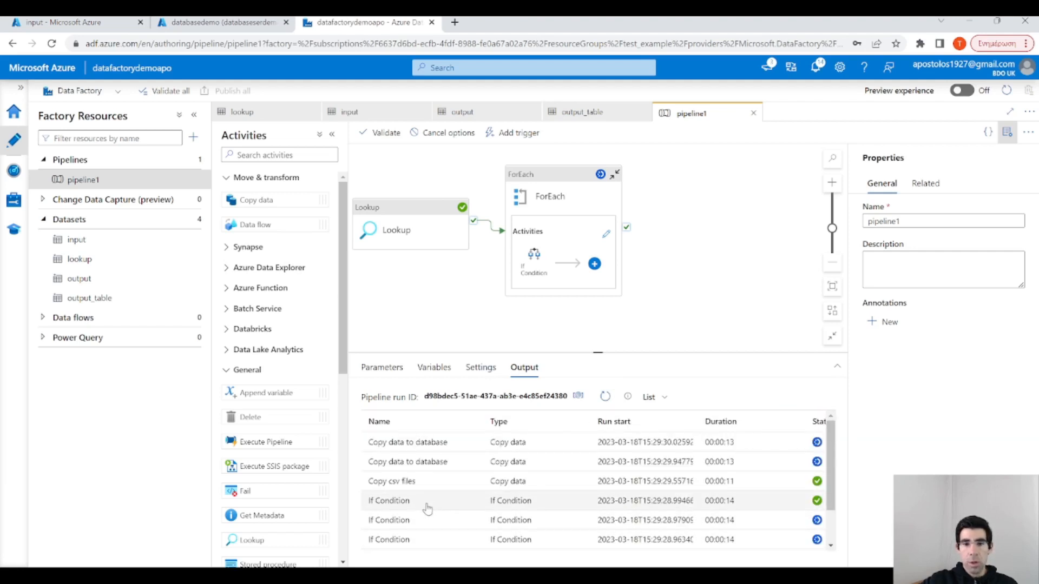
{"action": "scroll", "coordinate": [425, 517], "scroll_direction": "down", "scroll_amount": 2}
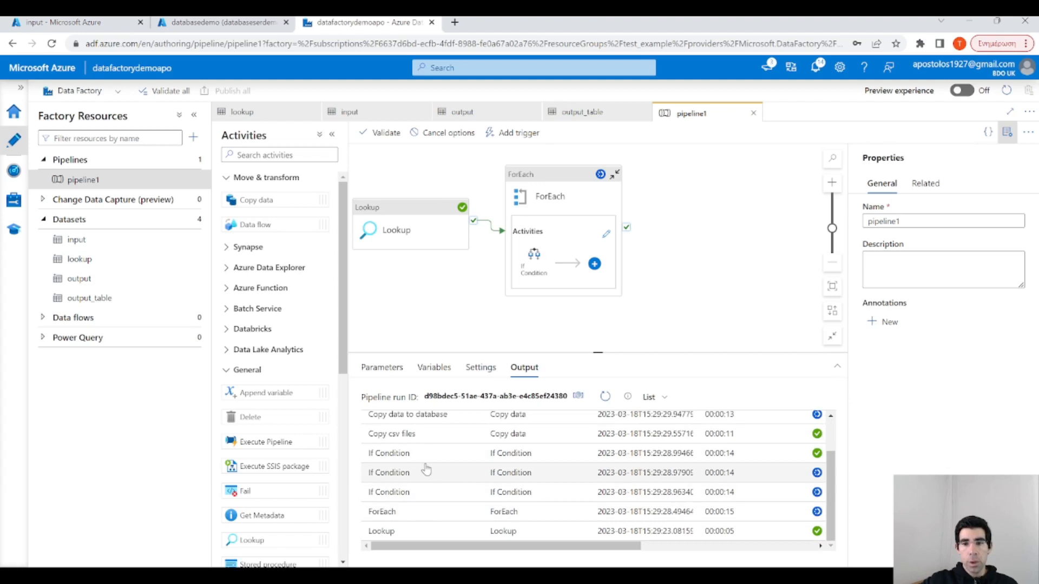
{"action": "scroll", "coordinate": [426, 471], "scroll_direction": "up", "scroll_amount": 2}
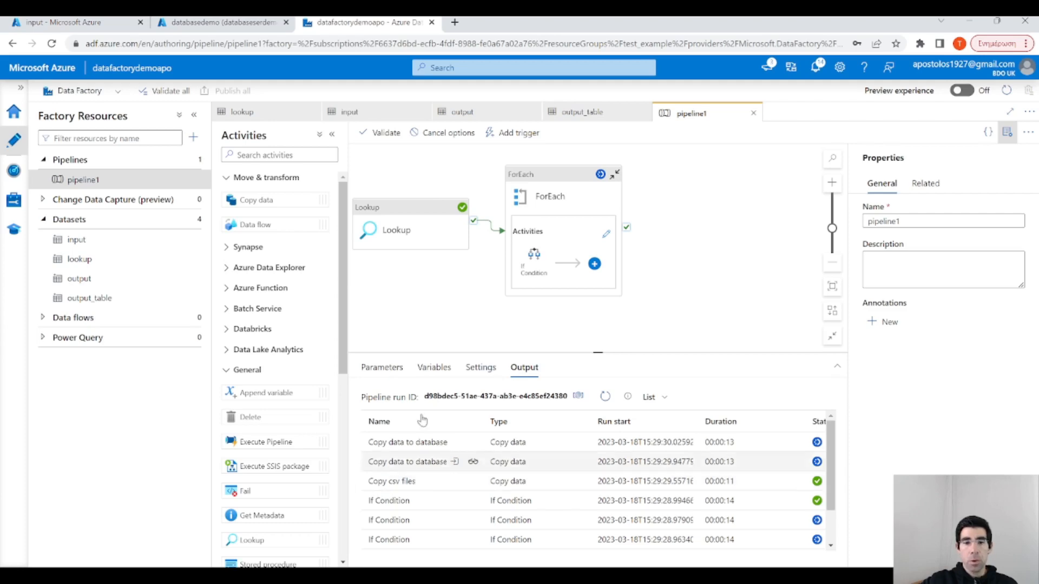
Check the files in the storage account's output container and return to Data Factory.
{"action": "left_click", "coordinate": [87, 22]}
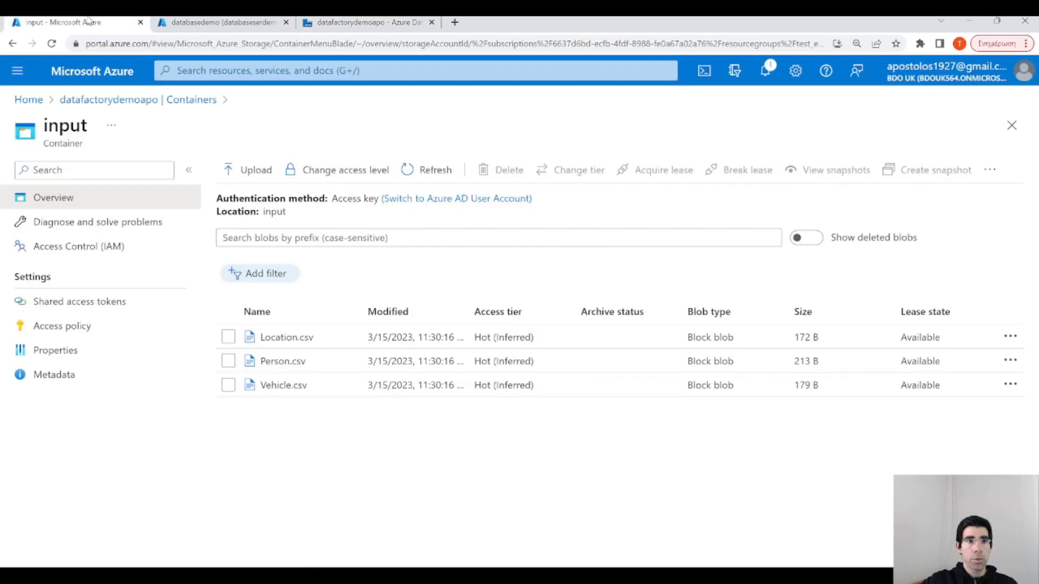
{"action": "left_click", "coordinate": [169, 103]}
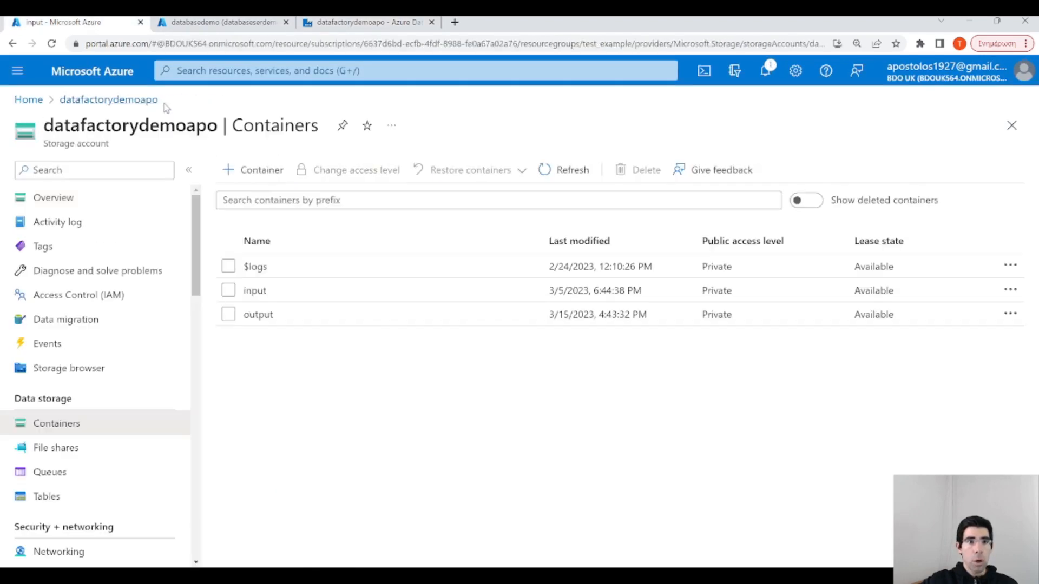
{"action": "left_click", "coordinate": [258, 314]}
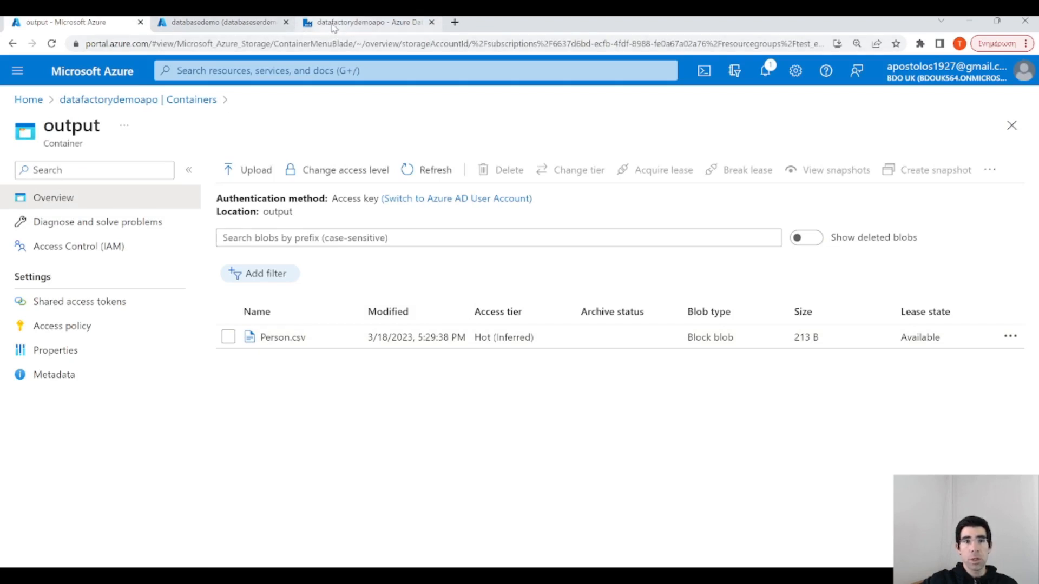
{"action": "left_click", "coordinate": [333, 26]}
Inspect the ForEach activity and read the error details of the first Copy data to database run.
{"action": "left_click", "coordinate": [563, 179]}
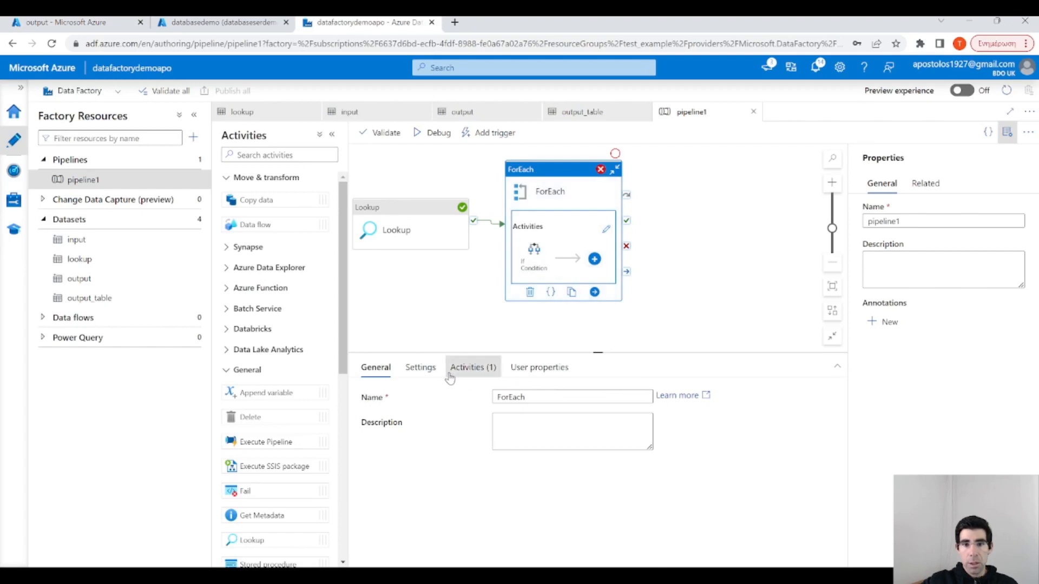
{"action": "left_click", "coordinate": [470, 373]}
{"action": "left_click", "coordinate": [420, 372]}
{"action": "left_click", "coordinate": [646, 307]}
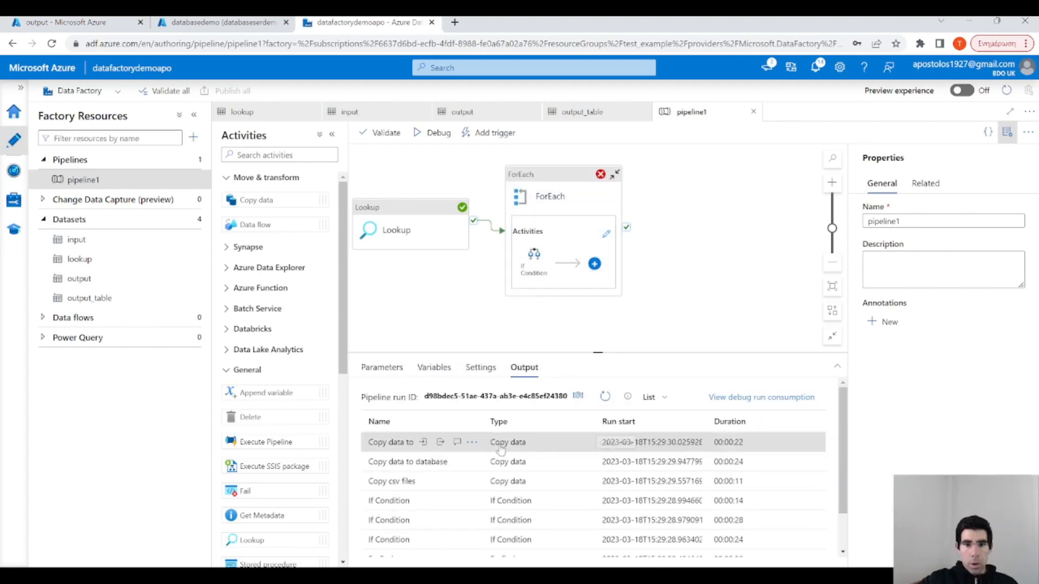
{"action": "left_click", "coordinate": [457, 443]}
{"action": "scroll", "coordinate": [577, 302], "scroll_direction": "down", "scroll_amount": 3}
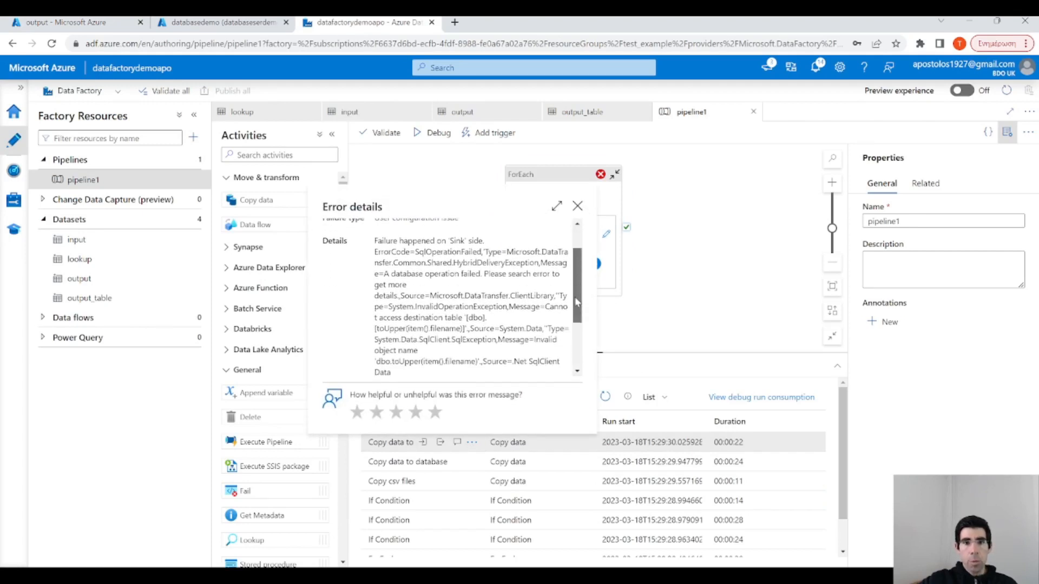
{"action": "left_click_drag", "start_coordinate": [577, 302], "coordinate": [427, 329]}
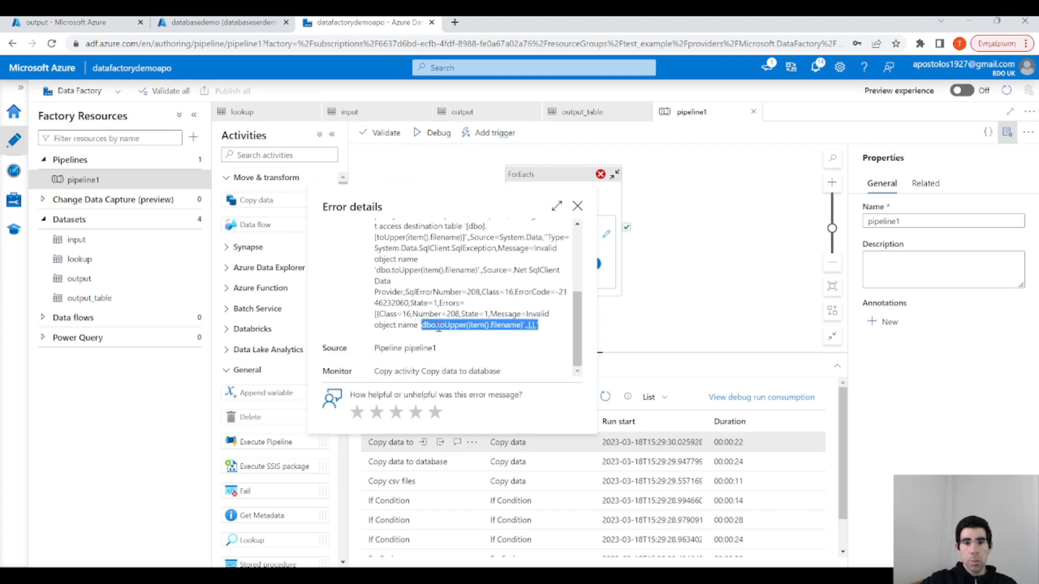
{"action": "left_click", "coordinate": [454, 326]}
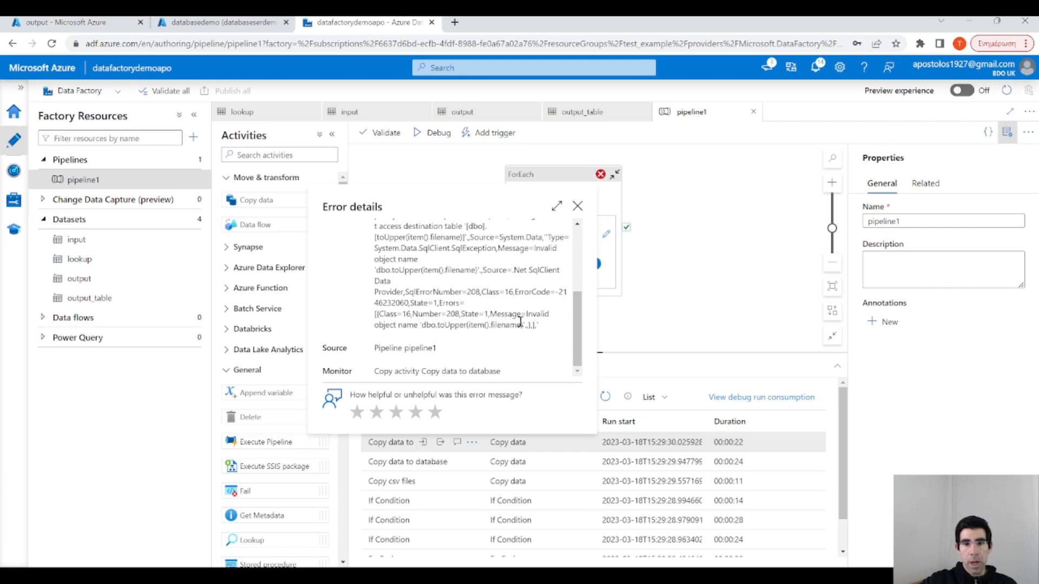
{"action": "left_click", "coordinate": [578, 206]}
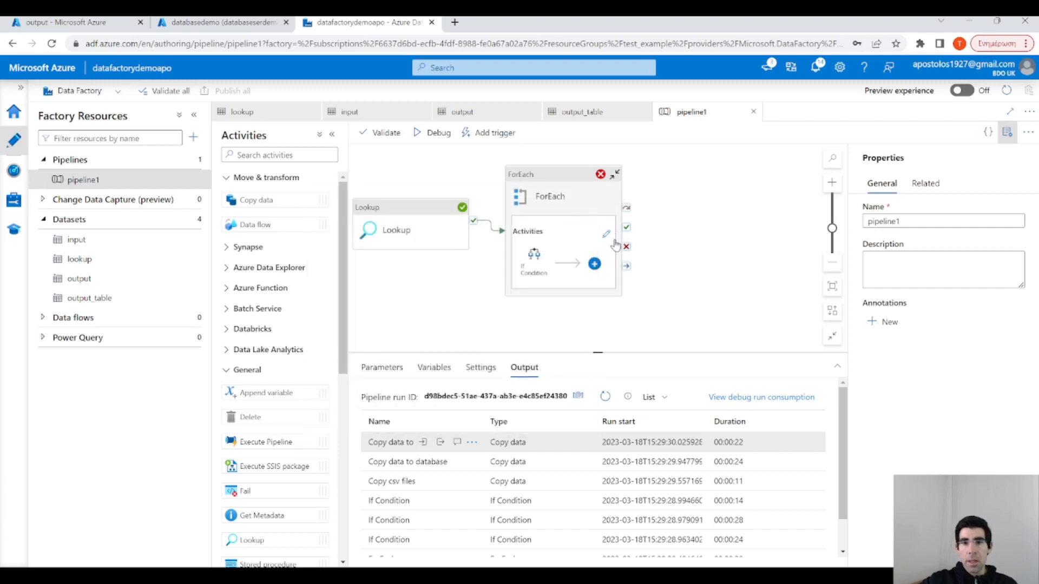
Open the sink settings of the Copy data to database activity in the If Condition's False branch inside ForEach.
{"action": "left_click", "coordinate": [575, 181]}
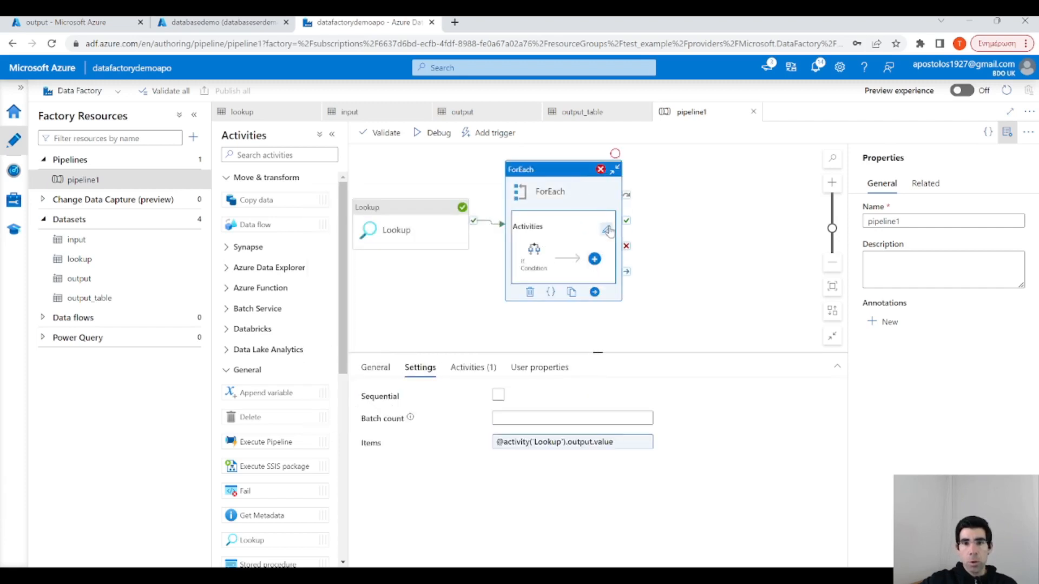
{"action": "left_click", "coordinate": [606, 229]}
{"action": "left_click", "coordinate": [603, 295]}
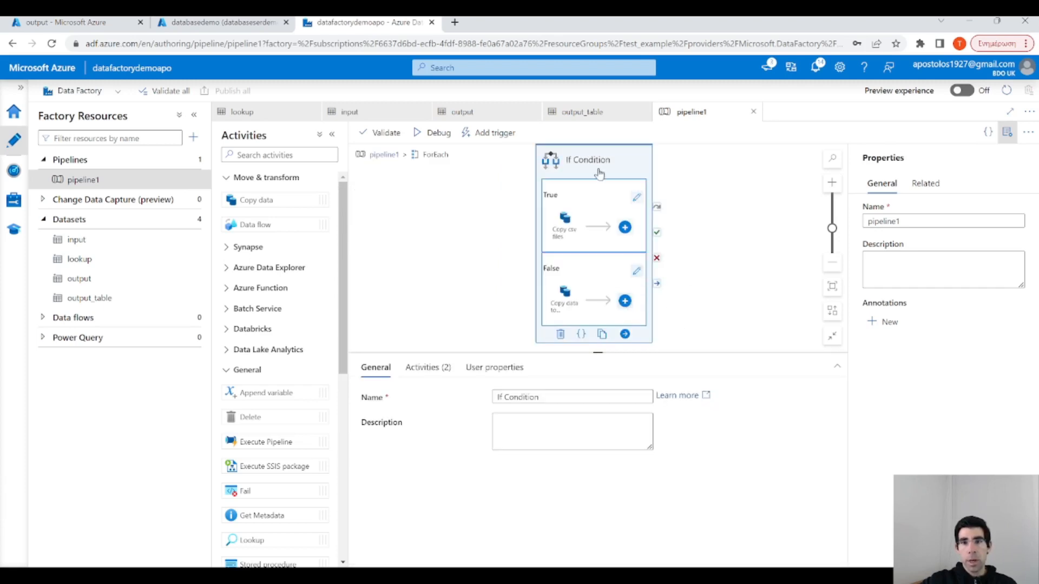
{"action": "left_click", "coordinate": [637, 271]}
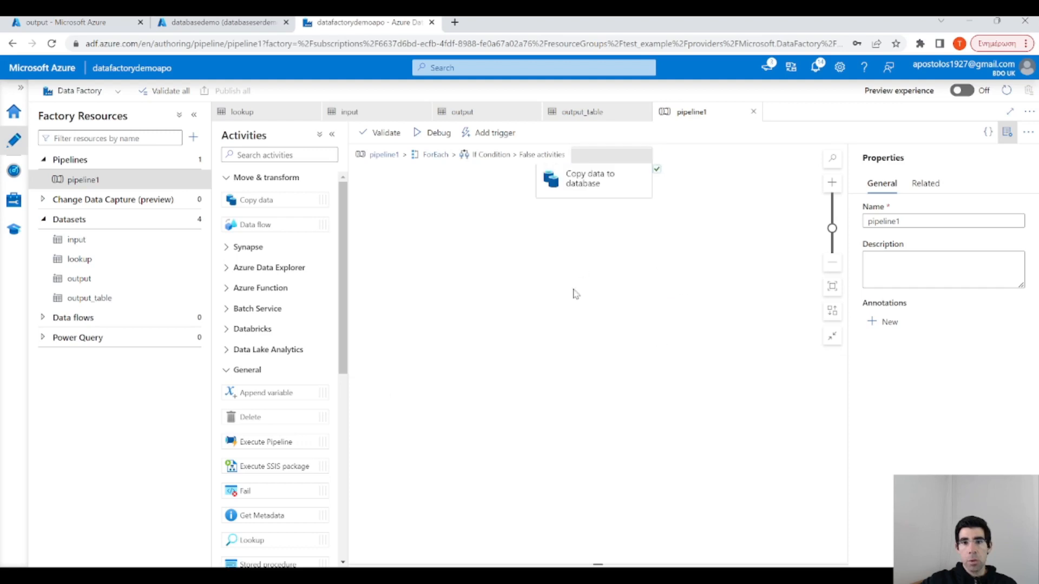
{"action": "left_click", "coordinate": [604, 165]}
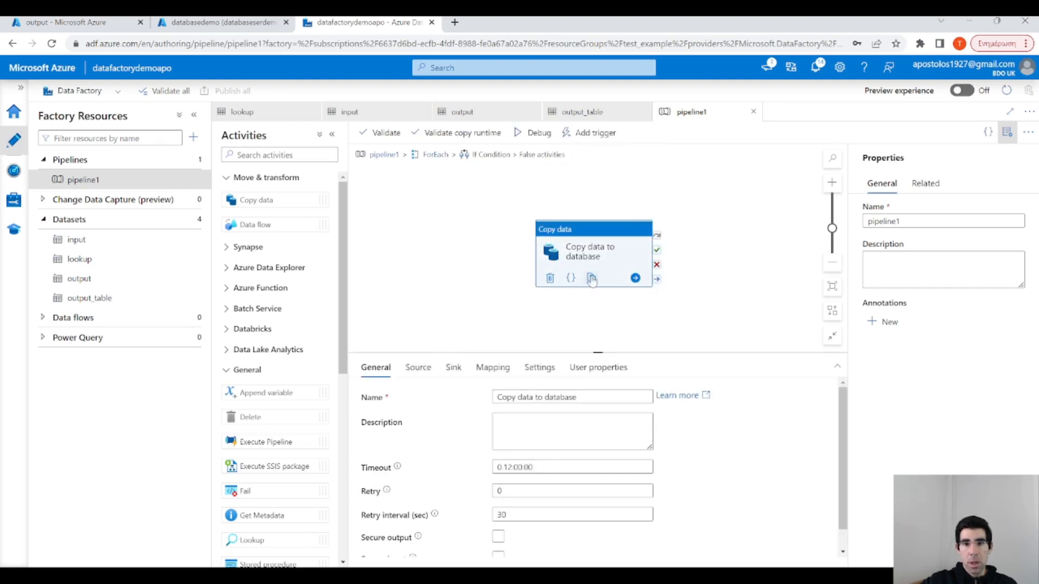
{"action": "left_click", "coordinate": [437, 369]}
{"action": "left_click", "coordinate": [448, 369]}
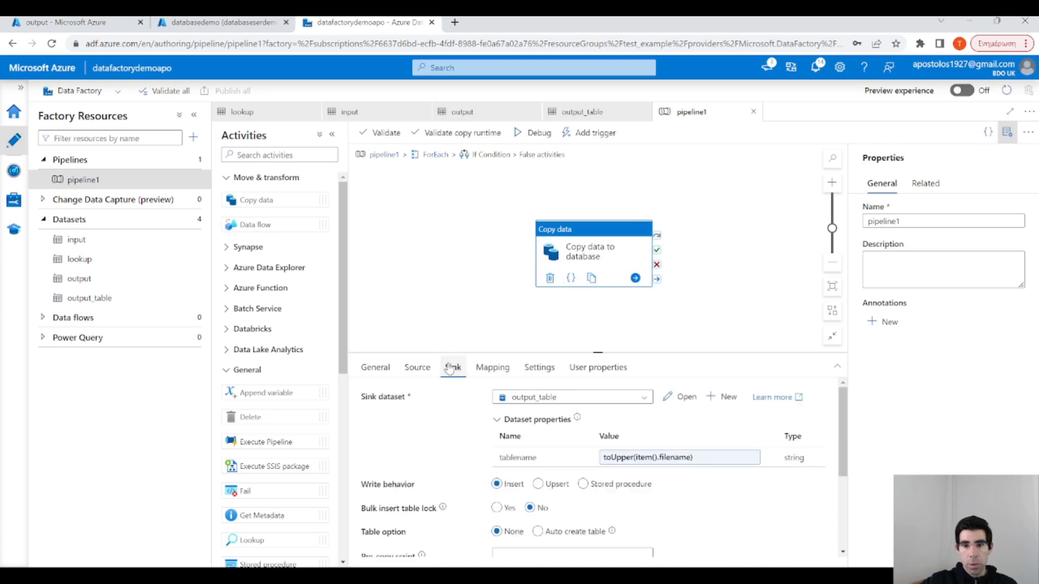
{"action": "left_click", "coordinate": [692, 459]}
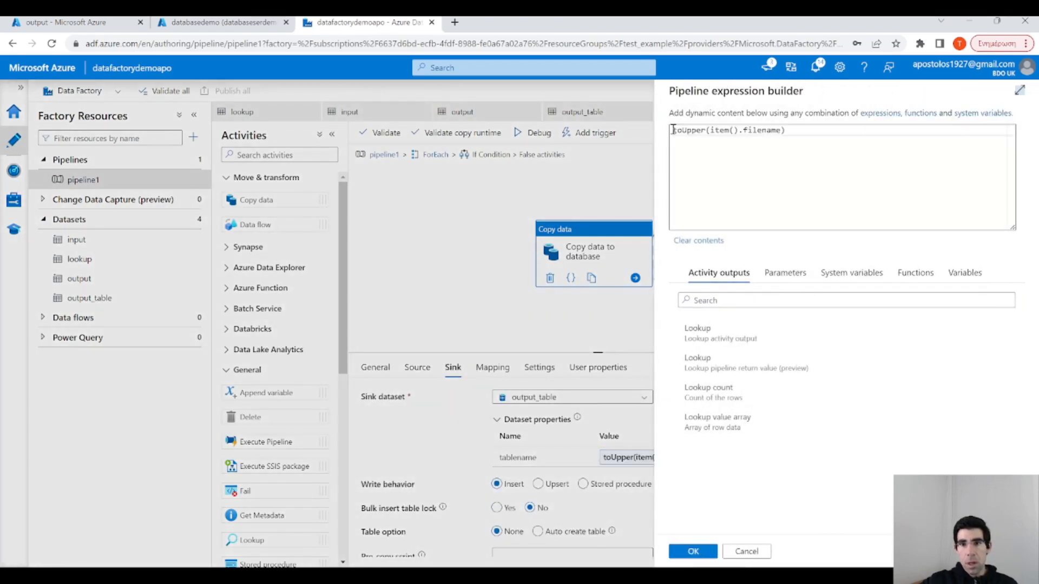
{"action": "left_click", "coordinate": [674, 129]}
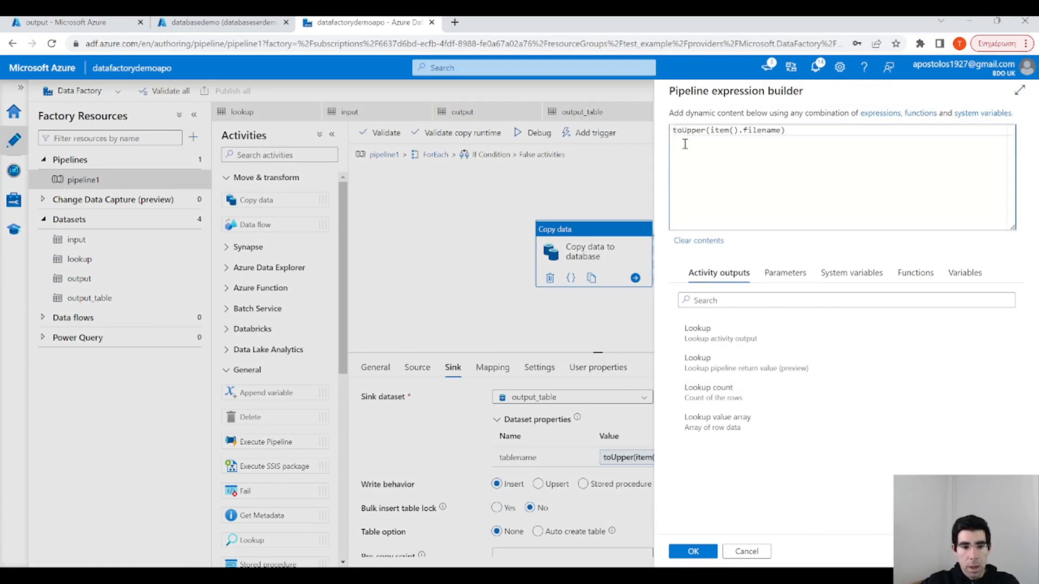
{"action": "type", "text": "\""}
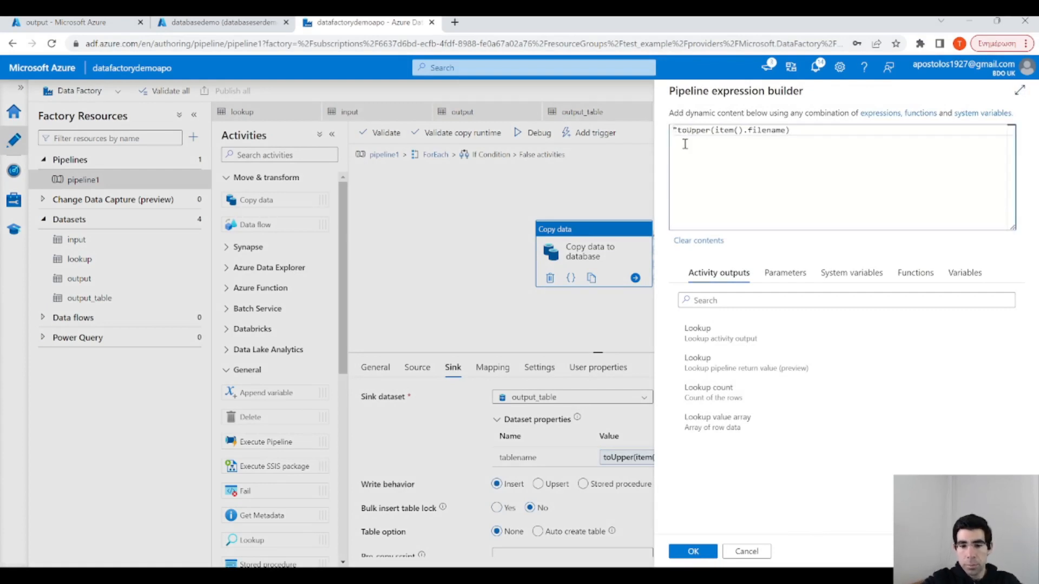
{"action": "key", "text": "BackSpace"}
{"action": "type", "text": "@"}
{"action": "left_click", "coordinate": [700, 131]}
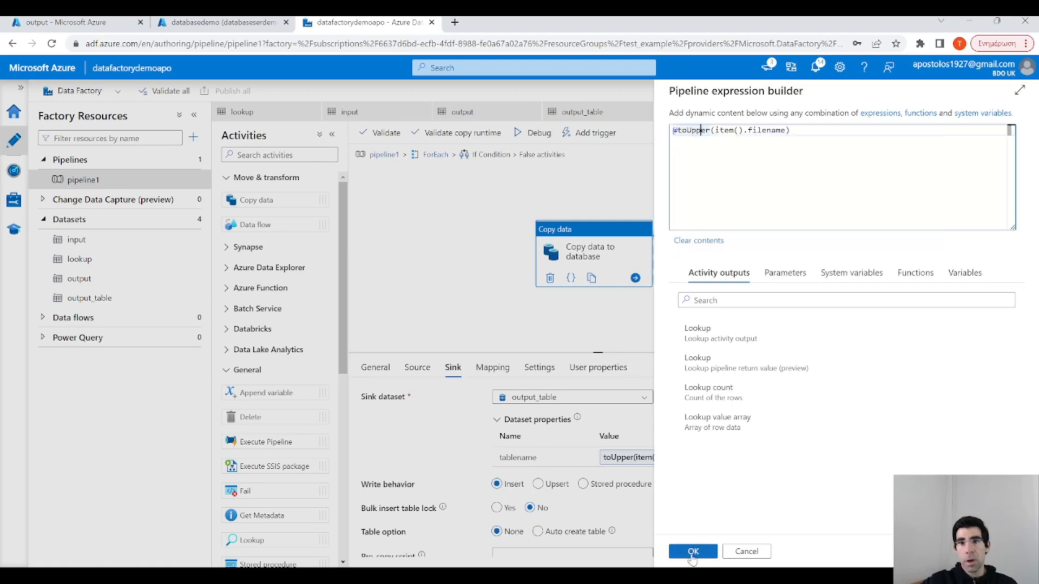
{"action": "left_click", "coordinate": [693, 551]}
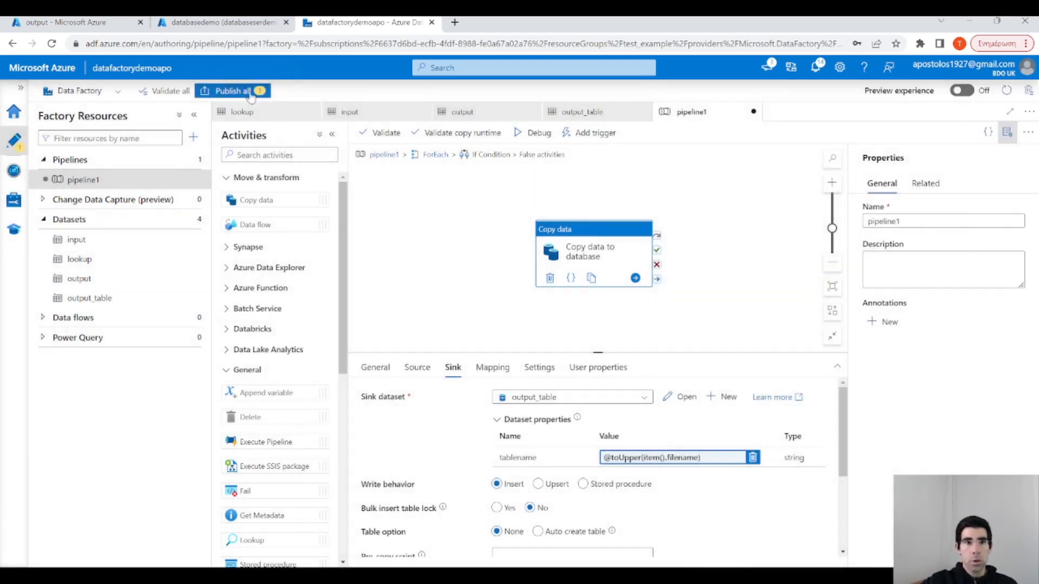
Publish the corrected pipeline and start another debug run of pipeline1.
{"action": "left_click", "coordinate": [250, 92]}
{"action": "left_click", "coordinate": [693, 552]}
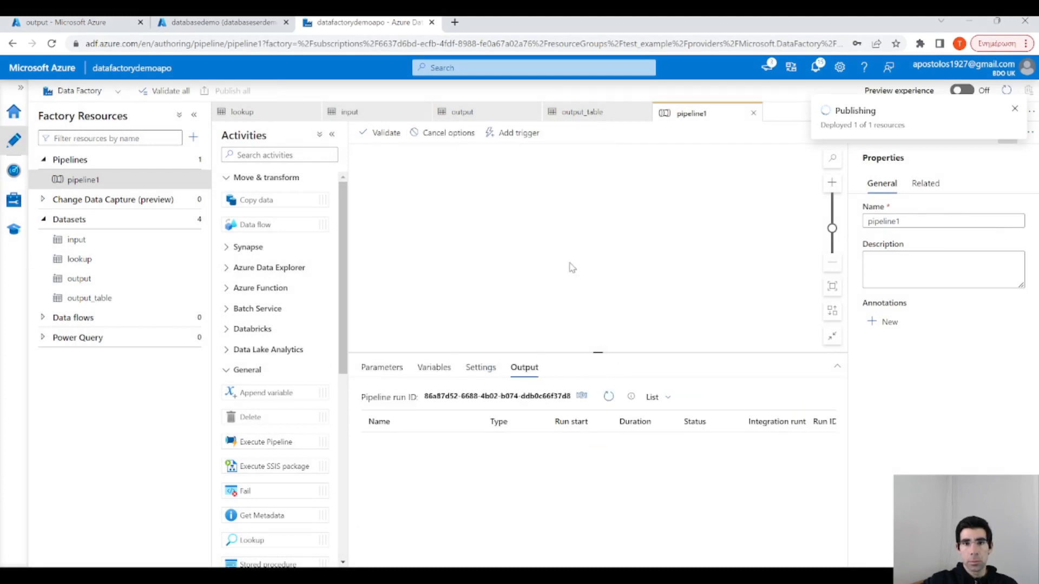
Refresh the new debug run's output repeatedly and check the status of the copy and If Condition activities.
{"action": "left_click", "coordinate": [603, 397]}
{"action": "left_click", "coordinate": [604, 398]}
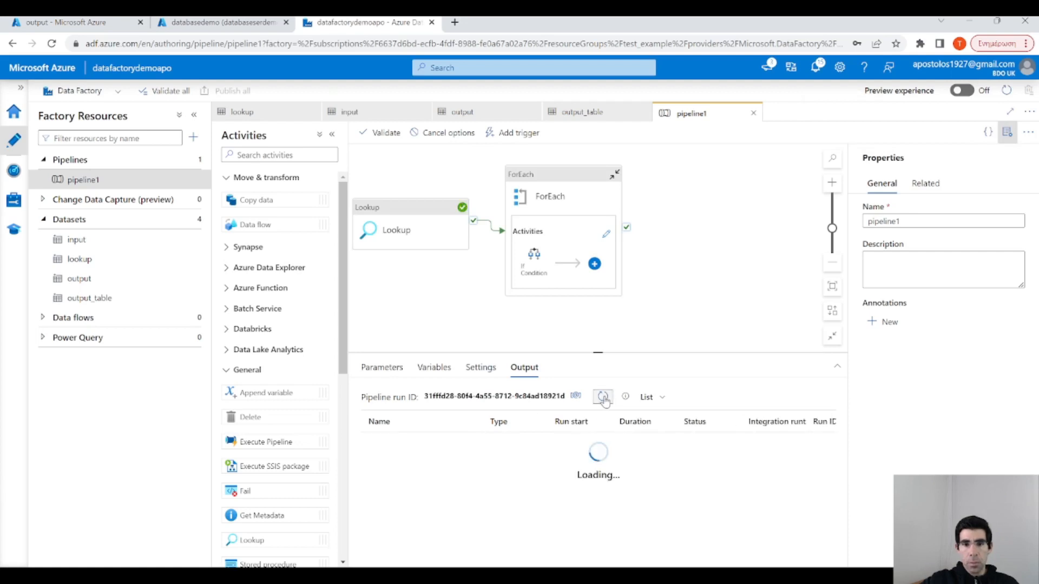
{"action": "left_click", "coordinate": [603, 398]}
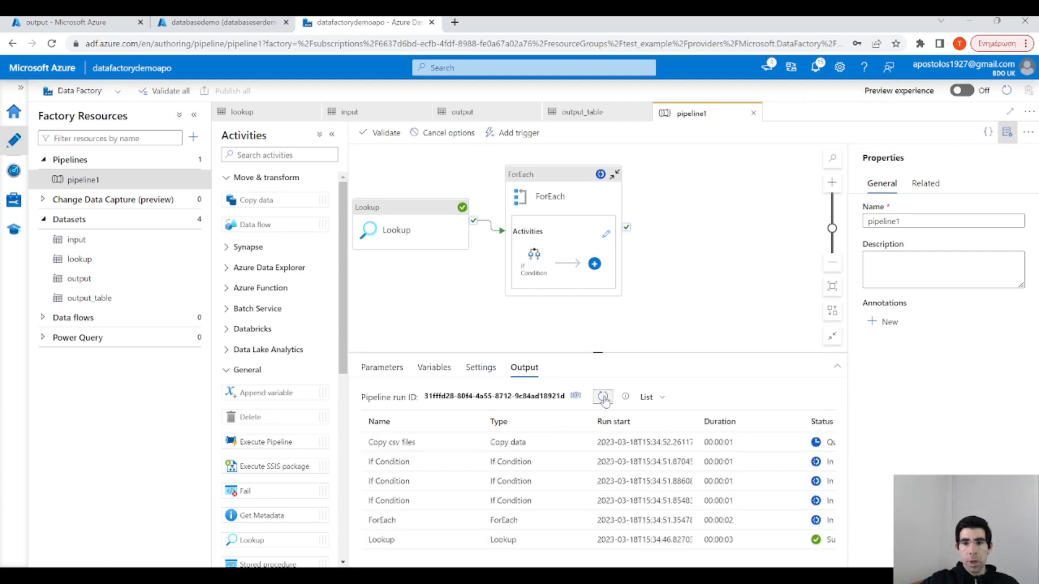
{"action": "left_click", "coordinate": [604, 397]}
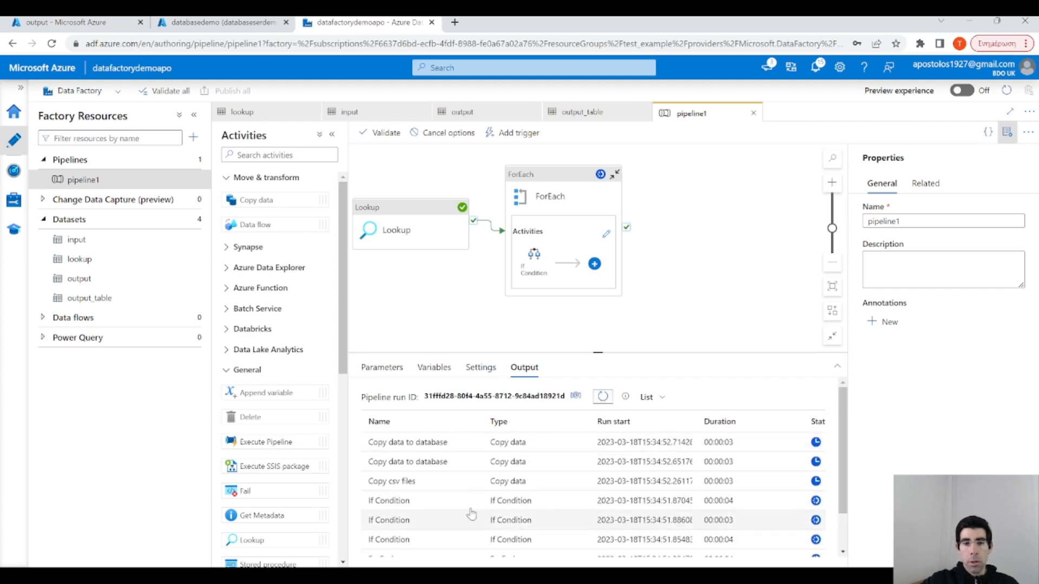
{"action": "left_click", "coordinate": [603, 398]}
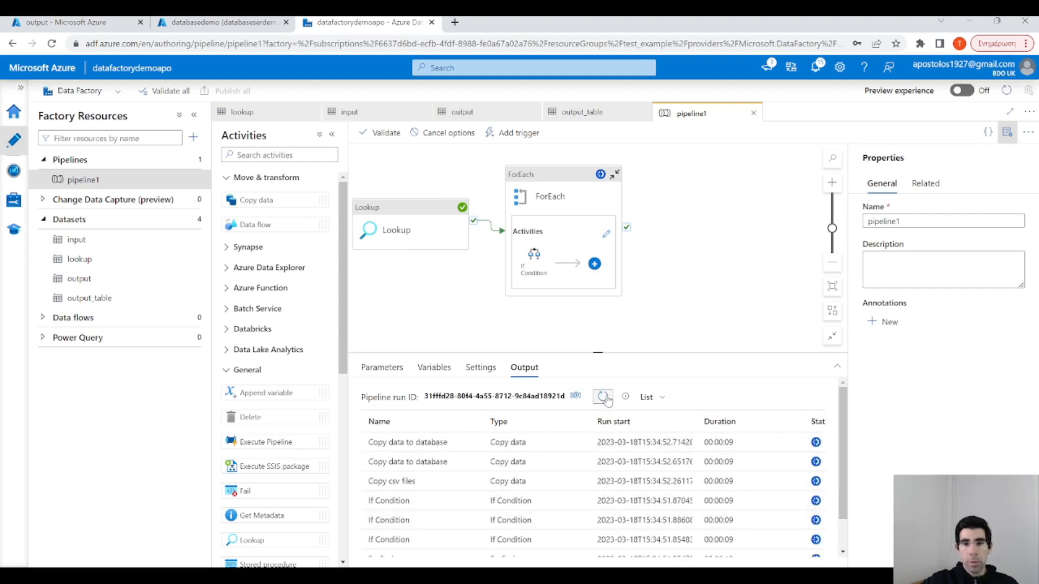
{"action": "left_click", "coordinate": [603, 398]}
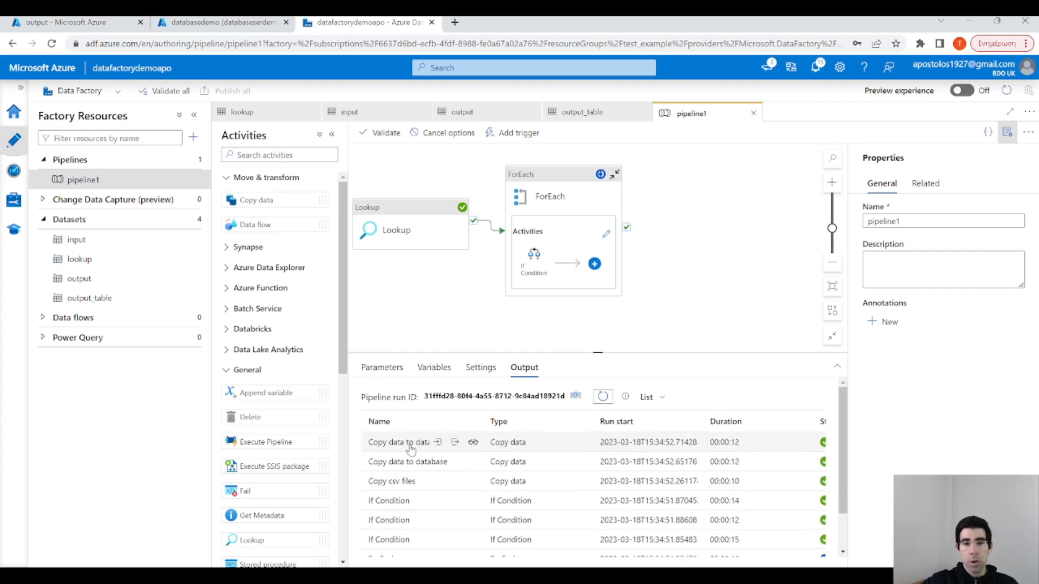
Switch to the storage account's output container and refresh its blob list to check the copied files.
{"action": "left_click", "coordinate": [96, 21]}
{"action": "left_click", "coordinate": [422, 170]}
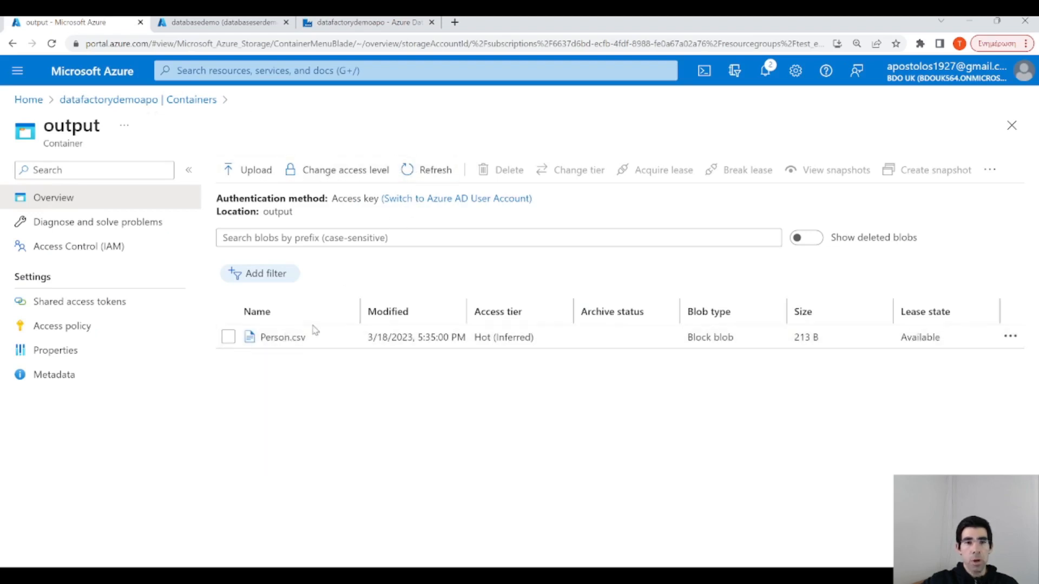
In the databasedemo query editor, run only the SELECT statement for dbo.LOCATION and review the returned rows.
{"action": "left_click", "coordinate": [238, 24]}
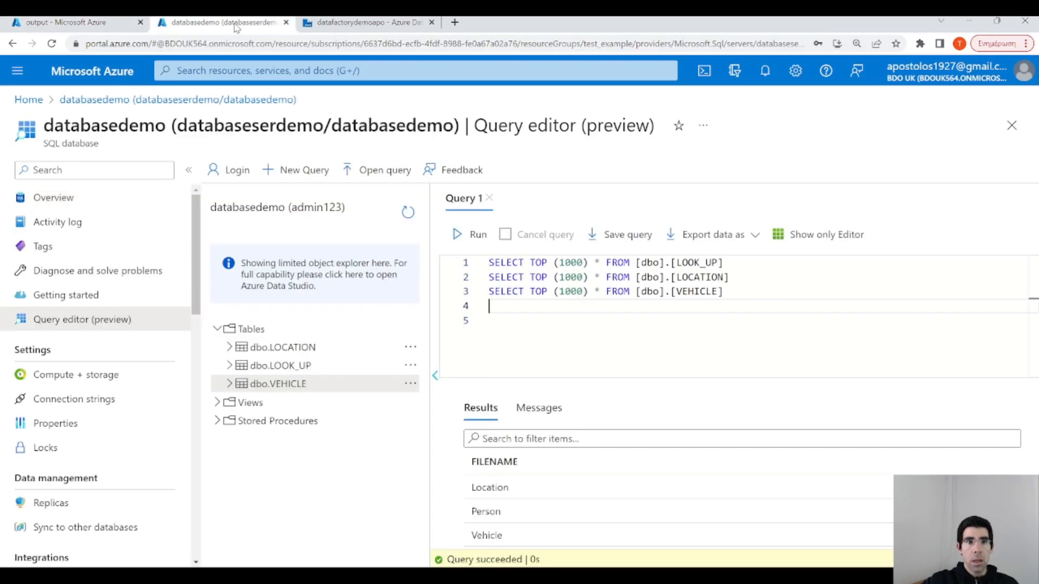
{"action": "left_click_drag", "start_coordinate": [742, 277], "coordinate": [487, 277]}
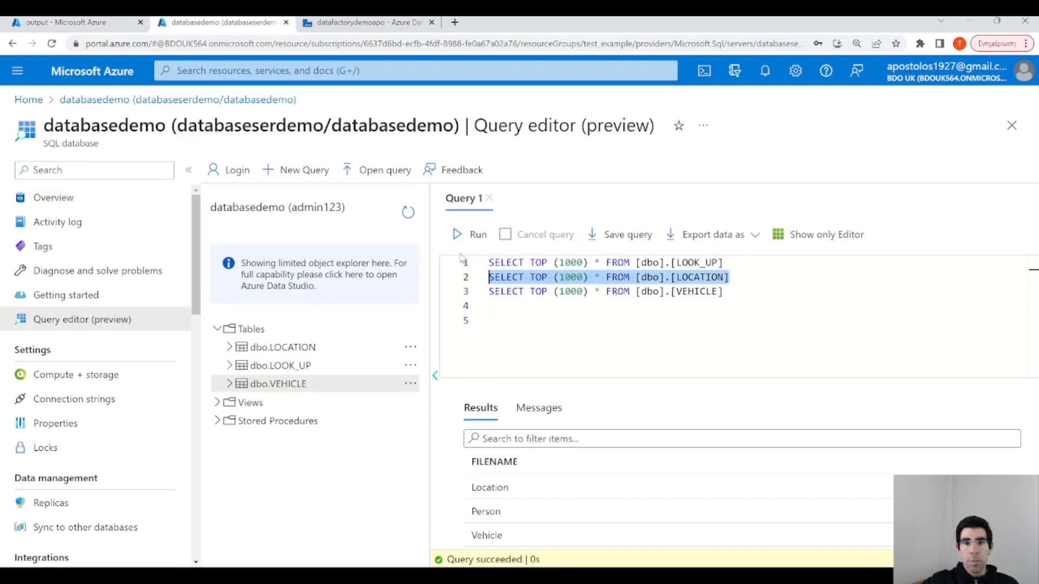
{"action": "left_click", "coordinate": [470, 234]}
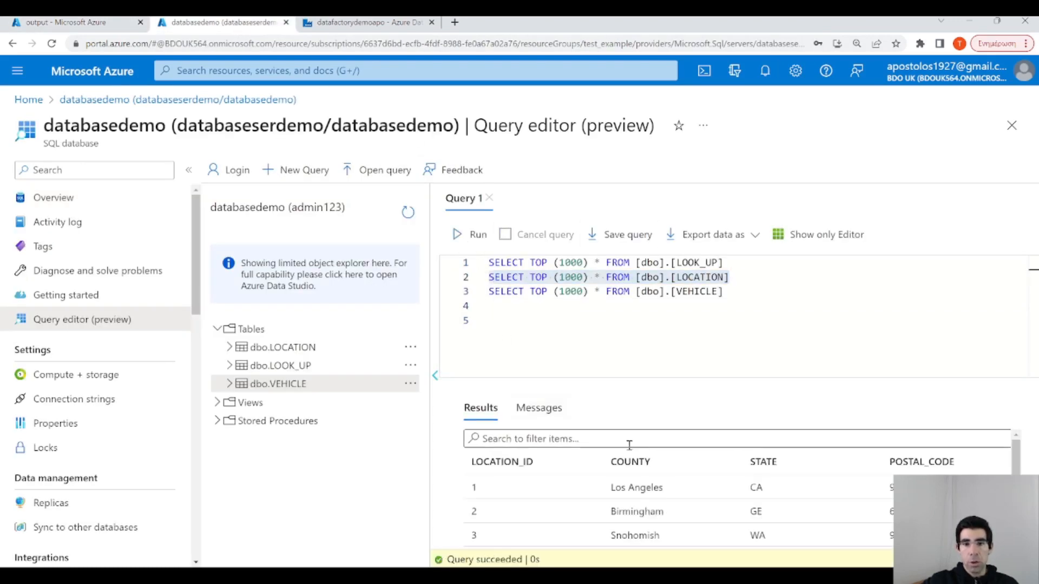
{"action": "scroll", "coordinate": [758, 482], "scroll_direction": "down", "scroll_amount": 1}
Run only the SELECT statement for dbo.VEHICLE, review the returned rows and return to Data Factory.
{"action": "left_click_drag", "start_coordinate": [736, 296], "coordinate": [490, 294]}
{"action": "left_click", "coordinate": [477, 242]}
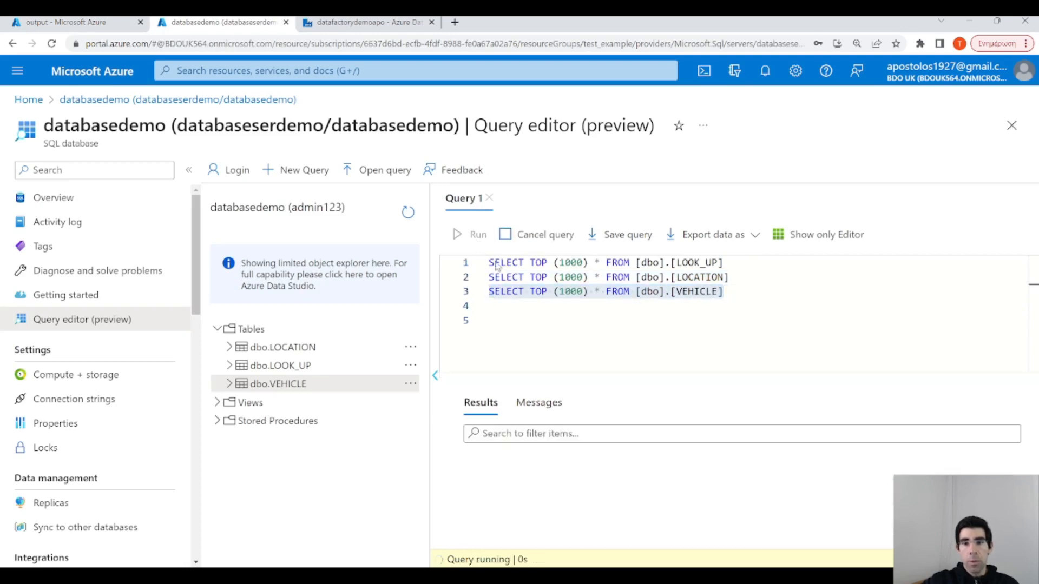
{"action": "scroll", "coordinate": [688, 508], "scroll_direction": "down", "scroll_amount": 1}
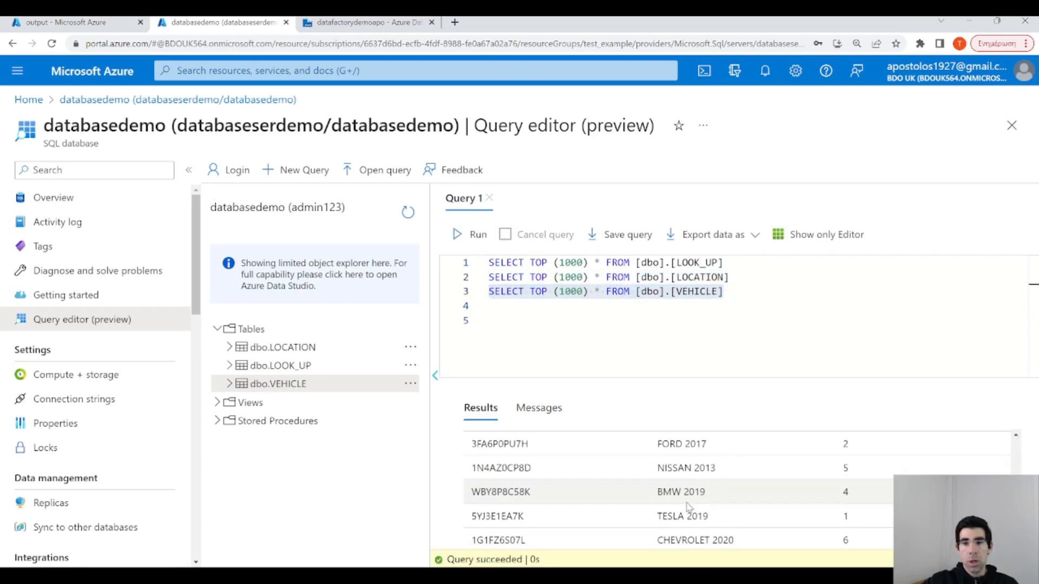
{"action": "scroll", "coordinate": [688, 508], "scroll_direction": "up", "scroll_amount": 1}
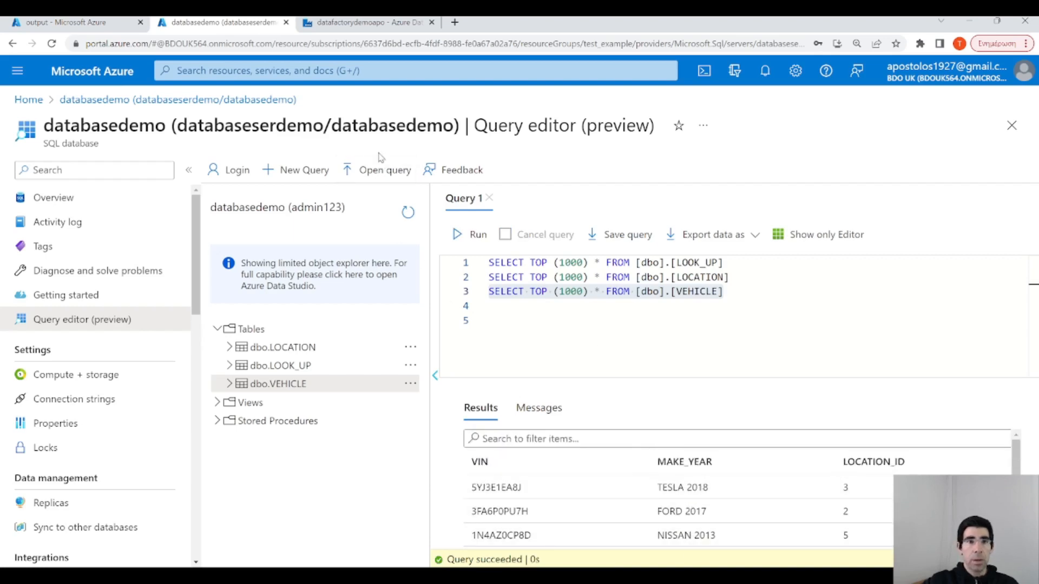
{"action": "left_click", "coordinate": [360, 22]}
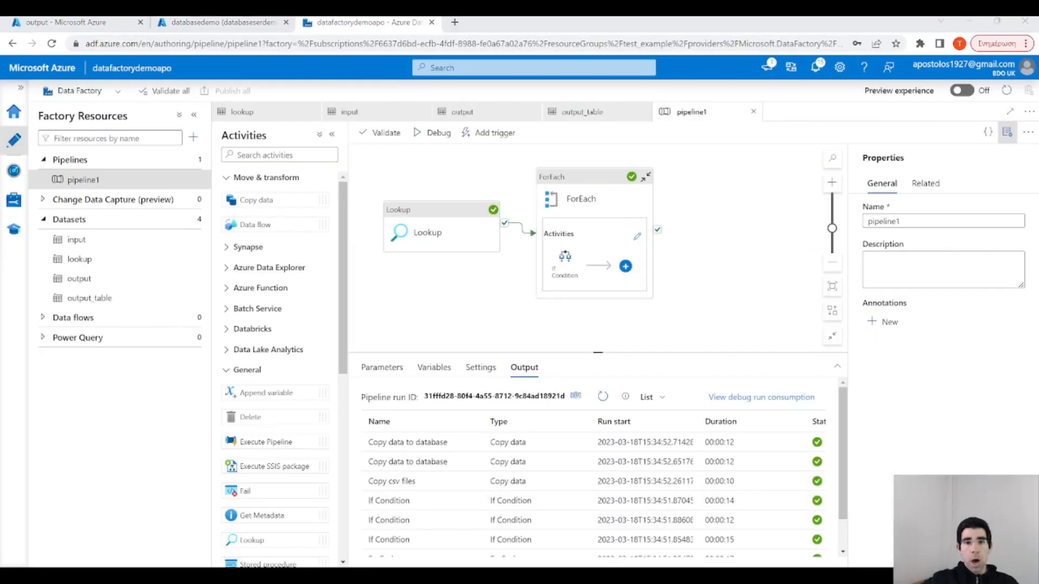